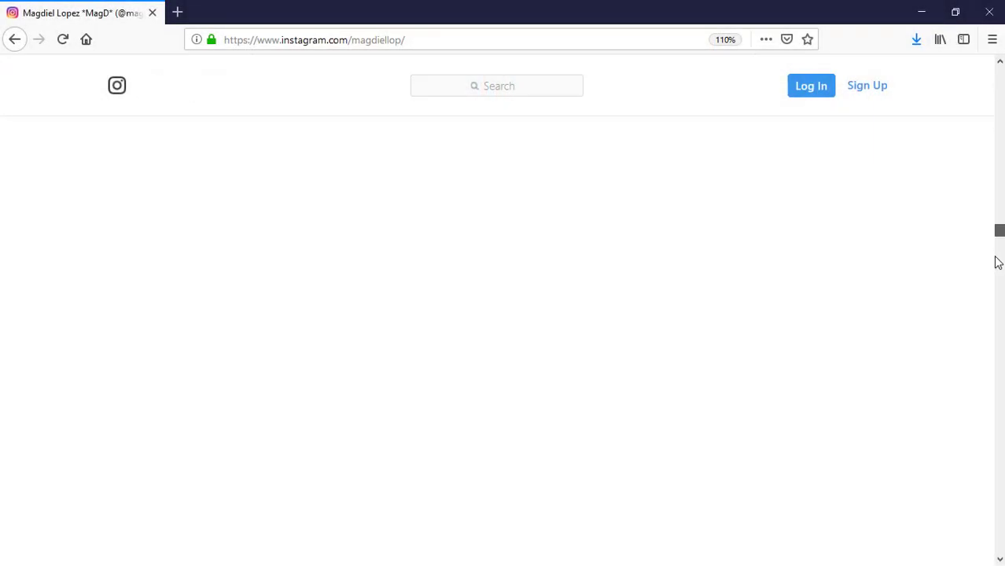
- Scroll the Instagram profile grid and open the teal patterned-circle poster's post
{"action": "mouse_move", "coordinate": [995, 260]}
{"action": "left_mouse_down"}
{"action": "mouse_move", "coordinate": [992, 532]}
{"action": "mouse_move", "coordinate": [983, 537]}
{"action": "mouse_move", "coordinate": [992, 486]}
{"action": "left_mouse_up"}
{"action": "scroll", "coordinate": [622, 294], "scroll_direction": "down", "scroll_amount": 3}
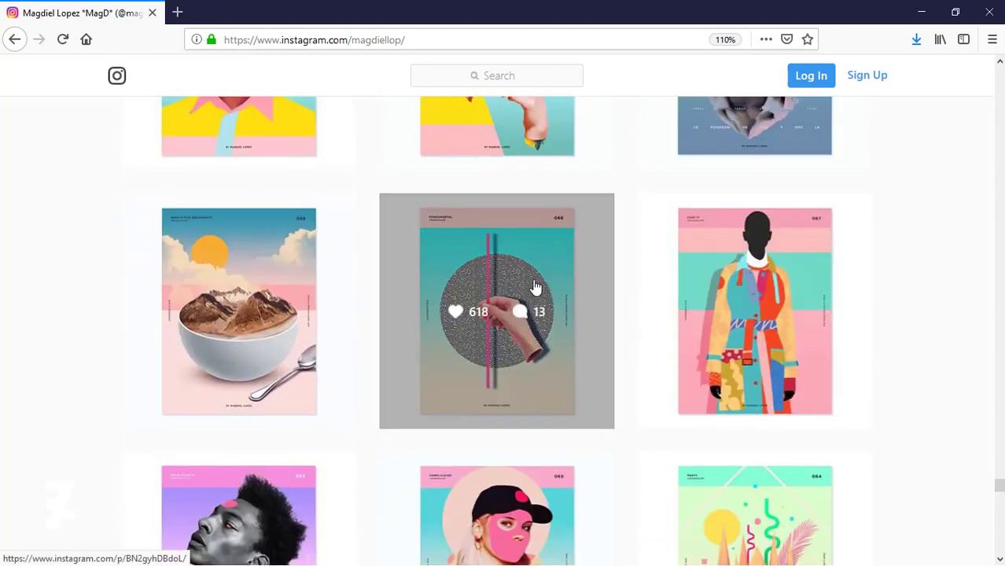
{"action": "left_click", "coordinate": [535, 287]}
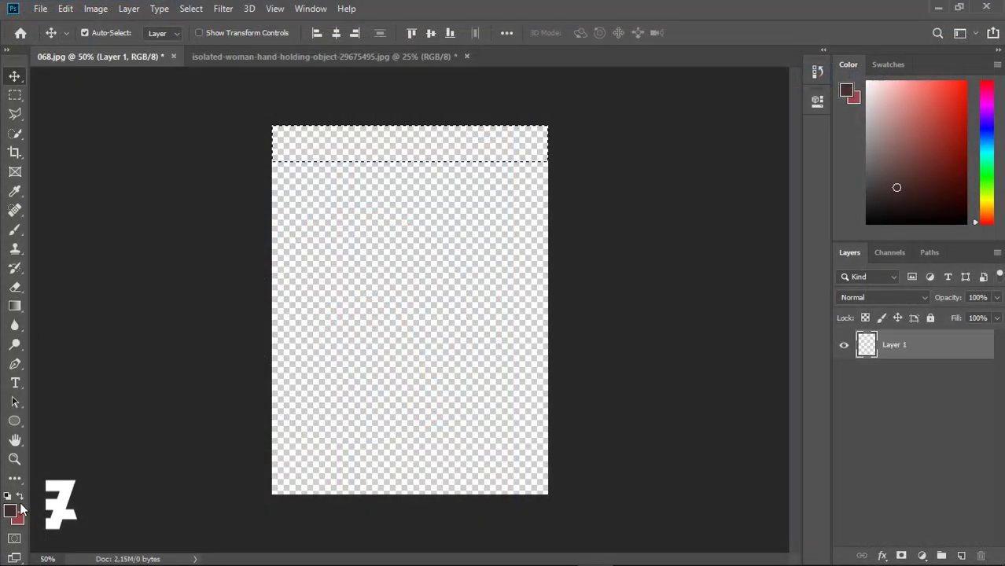
- Set the foreground to FFD4CE, bucket-fill the selected top strip, then deselect
{"action": "left_click", "coordinate": [12, 515]}
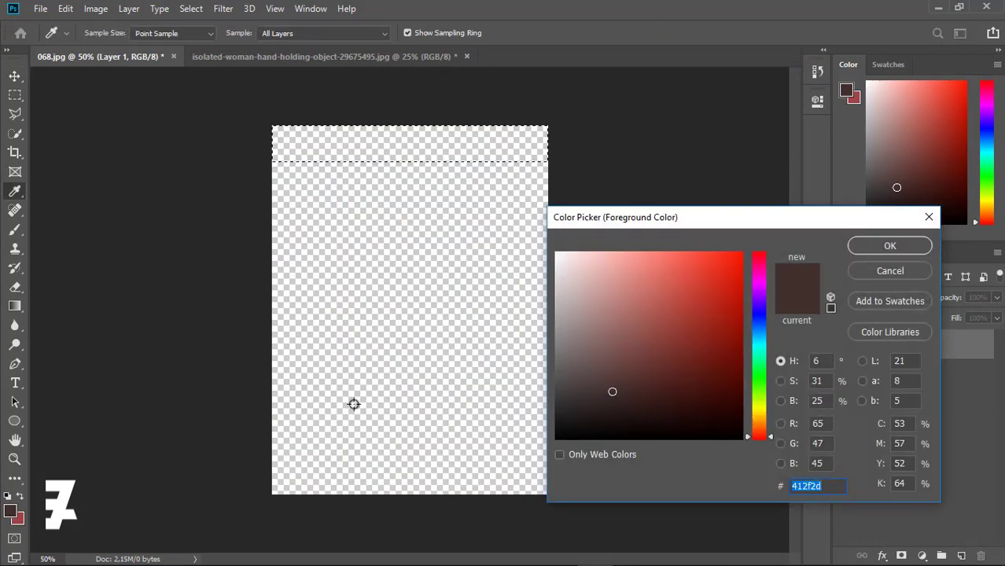
{"action": "type", "text": "FF"}
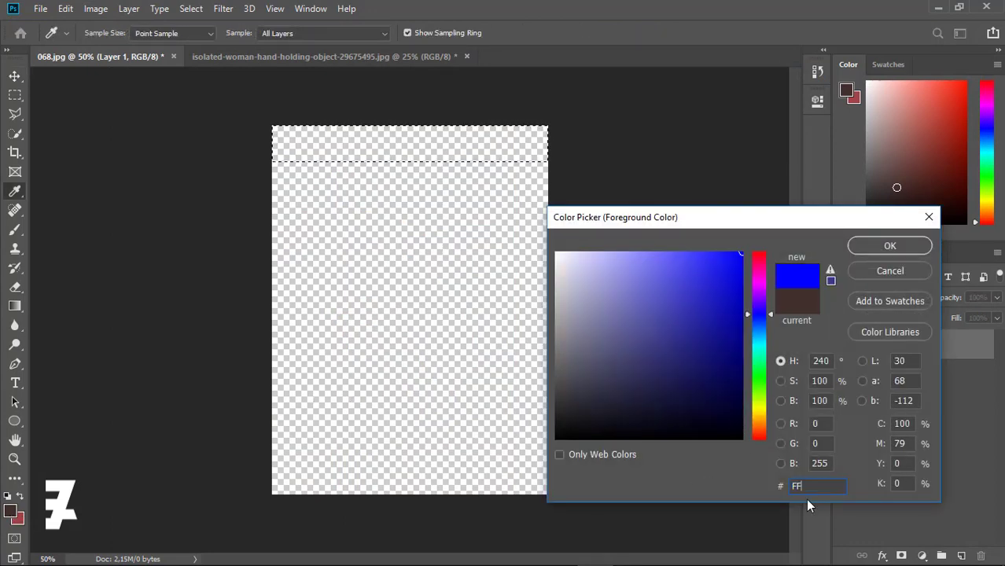
{"action": "type", "text": "D4C3"}
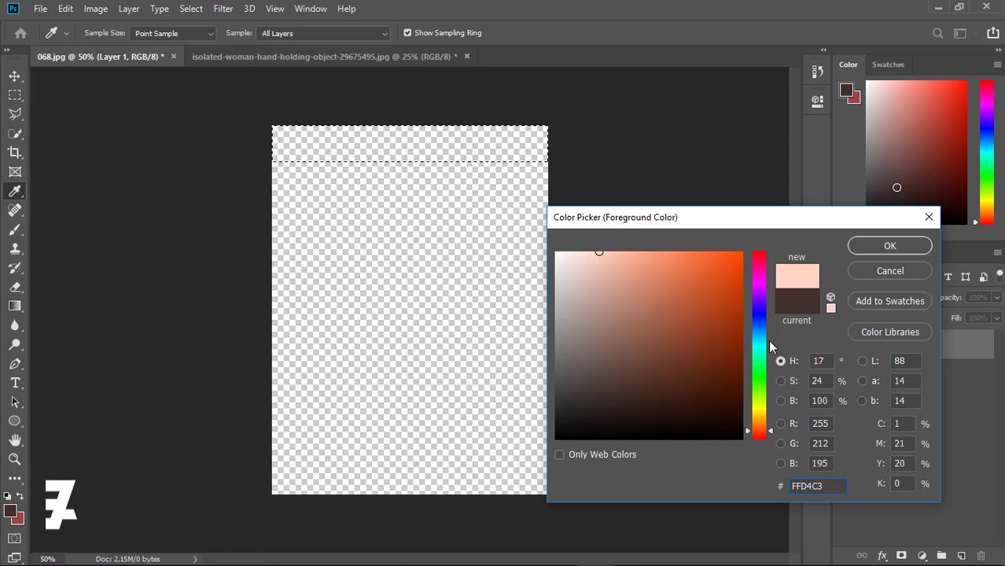
{"action": "key", "text": "BackSpace"}
{"action": "type", "text": "E"}
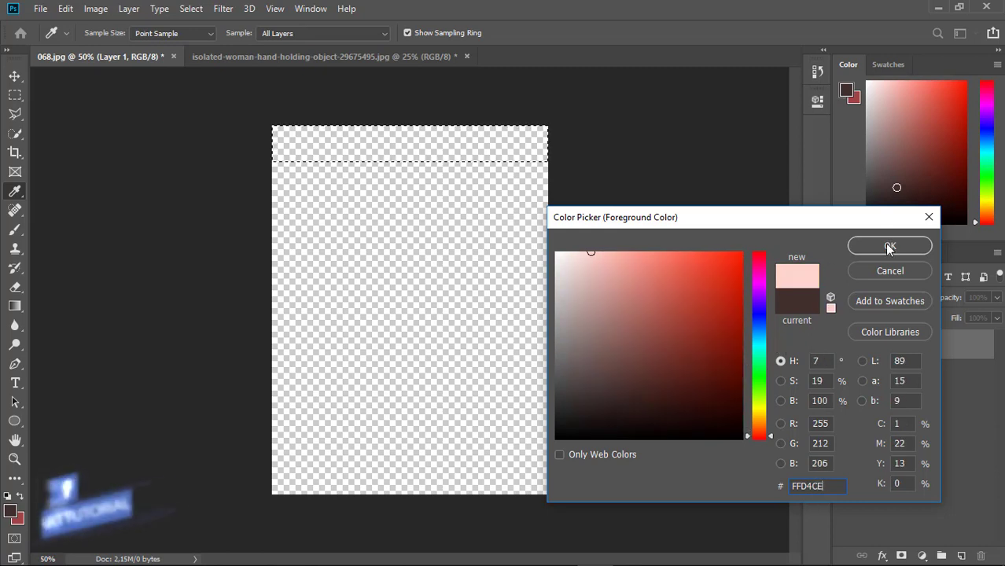
{"action": "left_click", "coordinate": [889, 246]}
{"action": "key", "text": "v"}
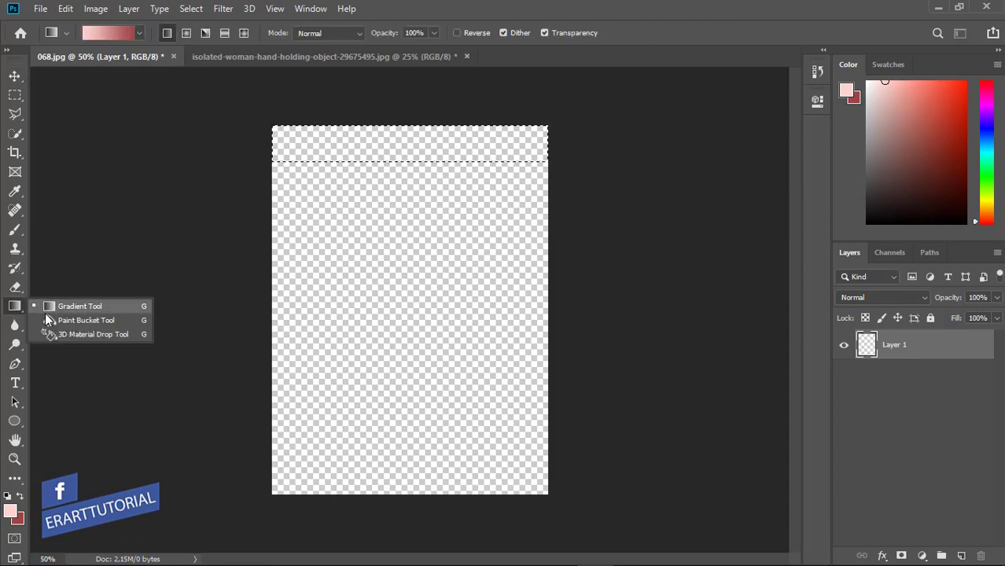
{"action": "left_click_drag", "start_coordinate": [13, 310], "coordinate": [47, 316]}
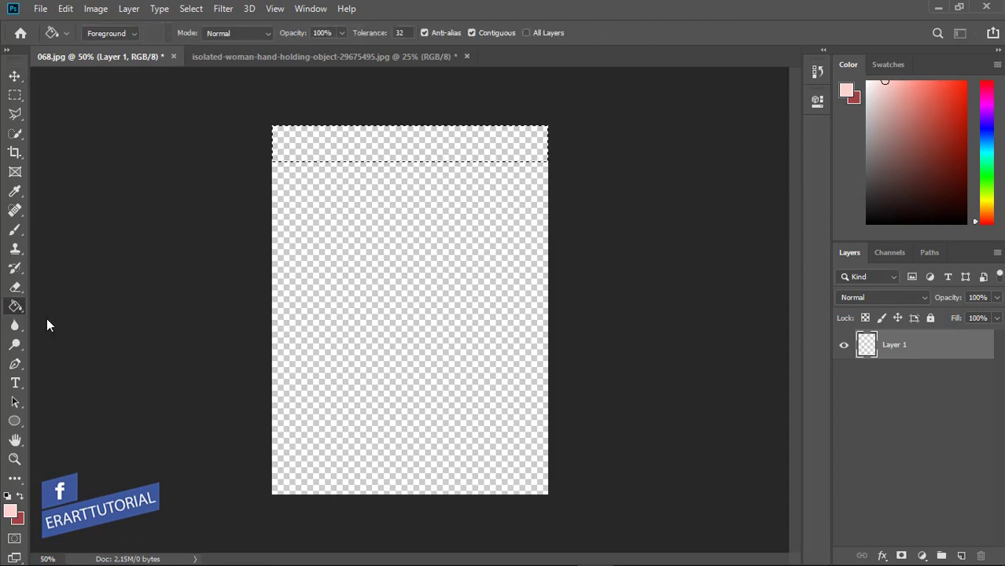
{"action": "left_click", "coordinate": [316, 151]}
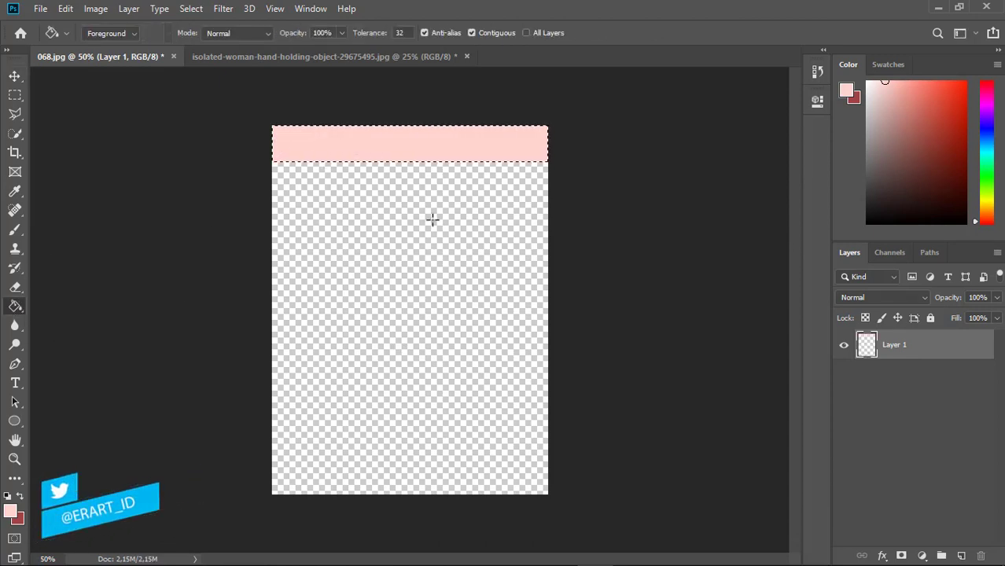
{"action": "key", "text": "ctrl+d"}
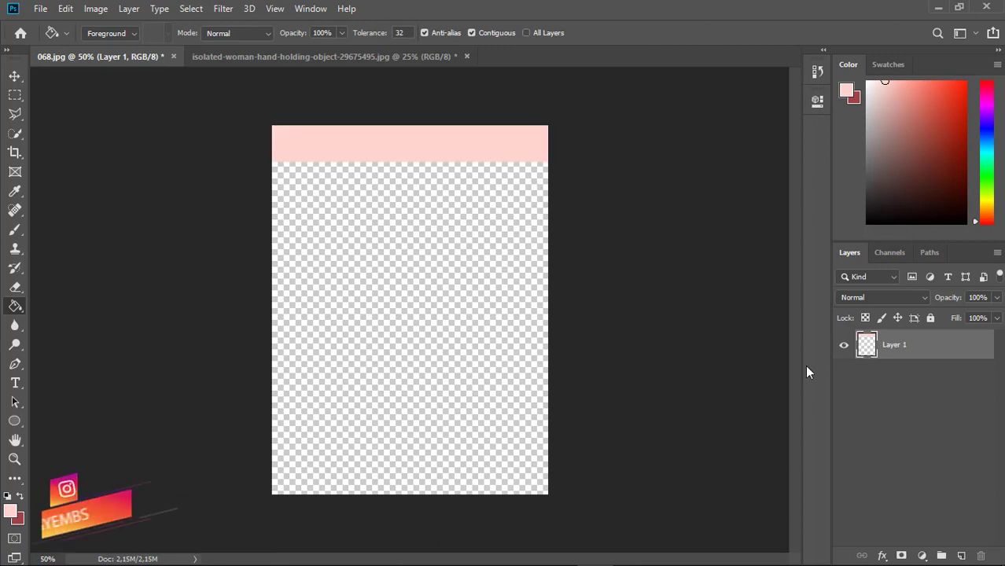
- Add Layer 2 beneath Layer 1 and set the foreground colour to cyan 45F8F4
{"action": "left_click", "coordinate": [961, 557]}
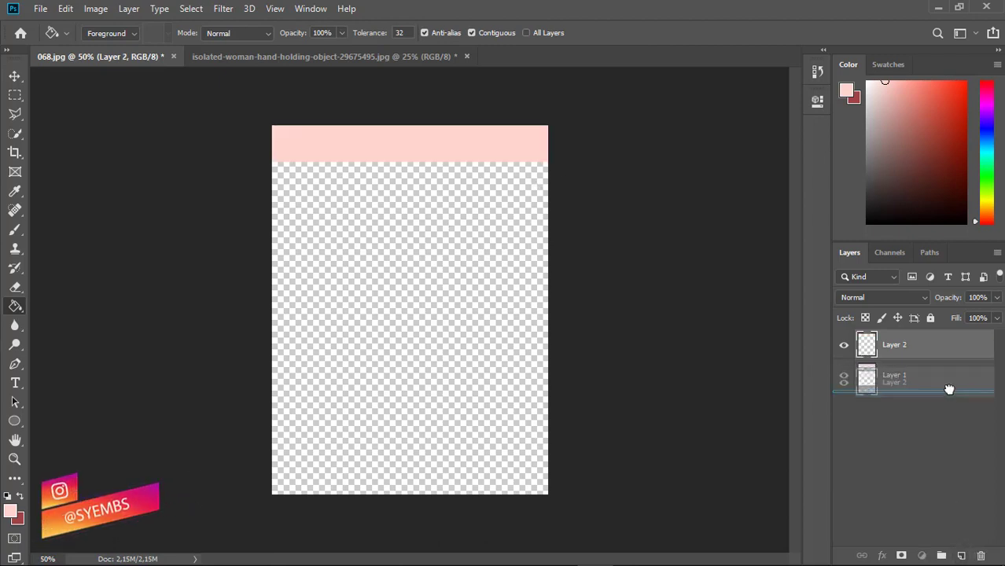
{"action": "left_click_drag", "start_coordinate": [945, 364], "coordinate": [941, 373]}
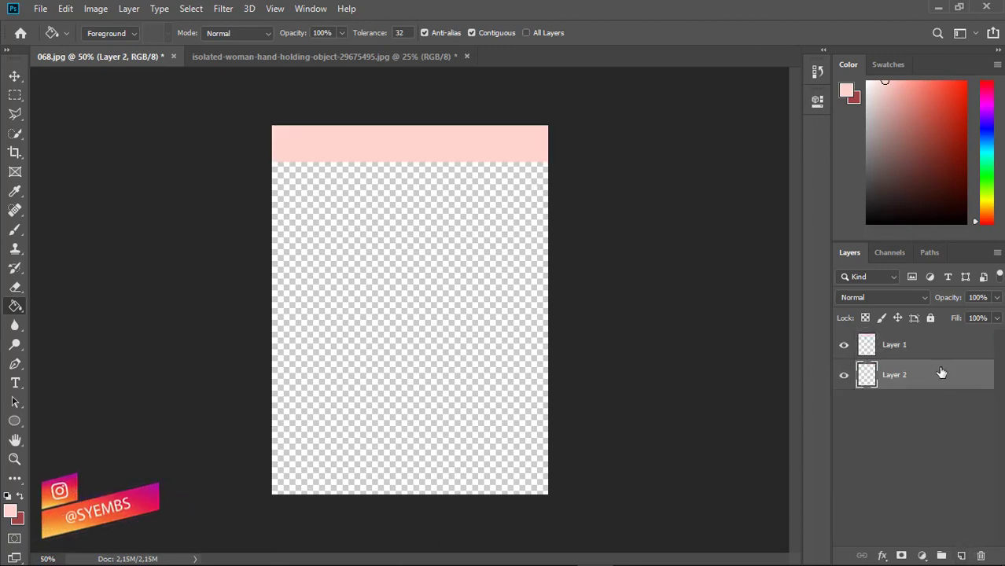
{"action": "left_click", "coordinate": [11, 512]}
{"action": "type", "text": "4"}
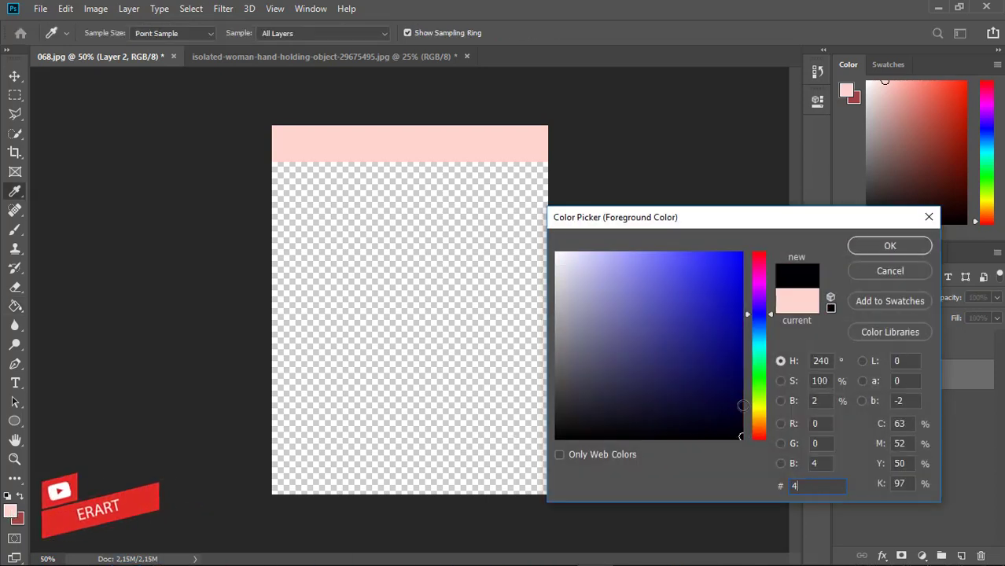
{"action": "type", "text": "5F8"}
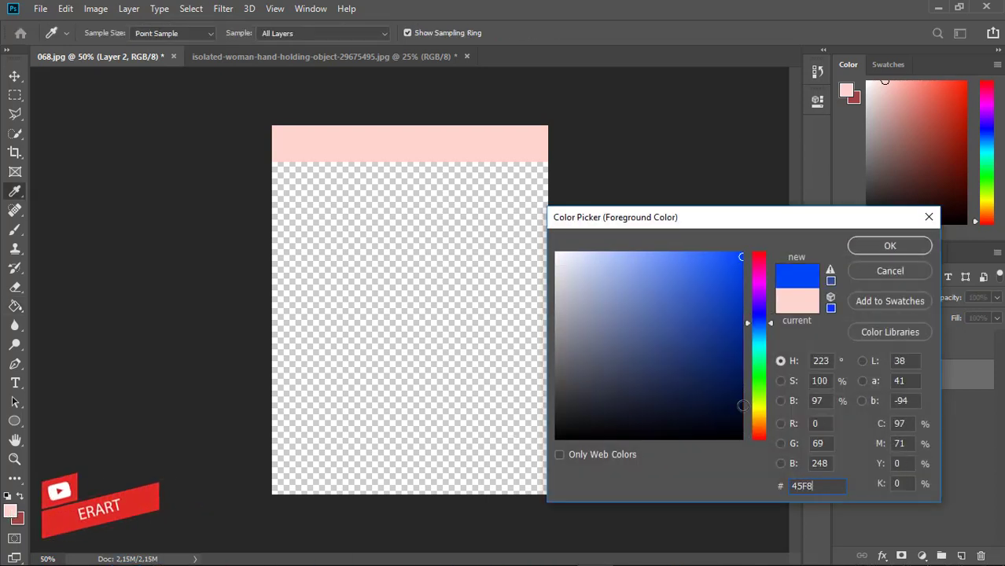
{"action": "type", "text": "F4"}
{"action": "left_click", "coordinate": [878, 250]}
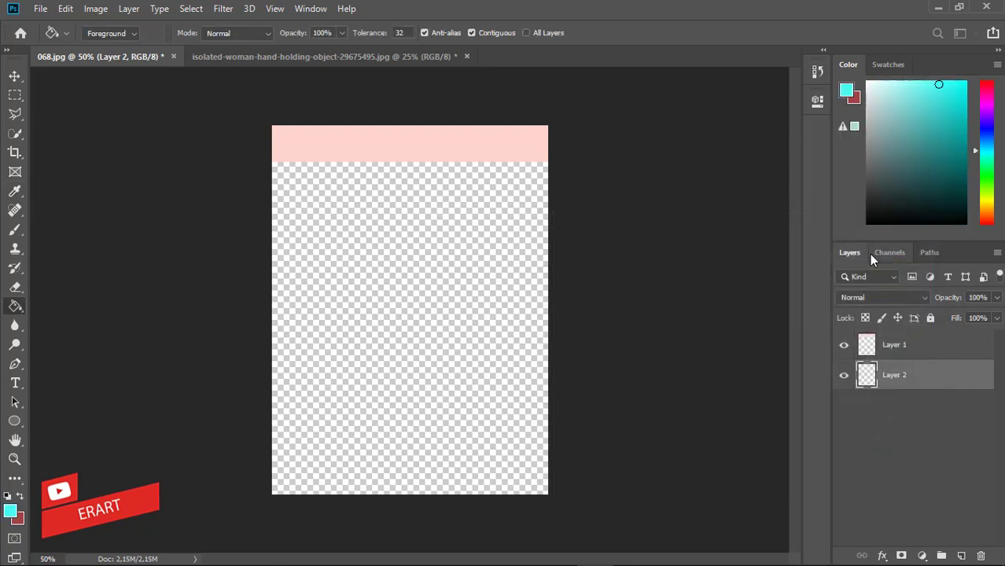
- Set the background to beige F4E5CC and drag a top-to-bottom gradient on Layer 2
{"action": "left_click", "coordinate": [21, 523]}
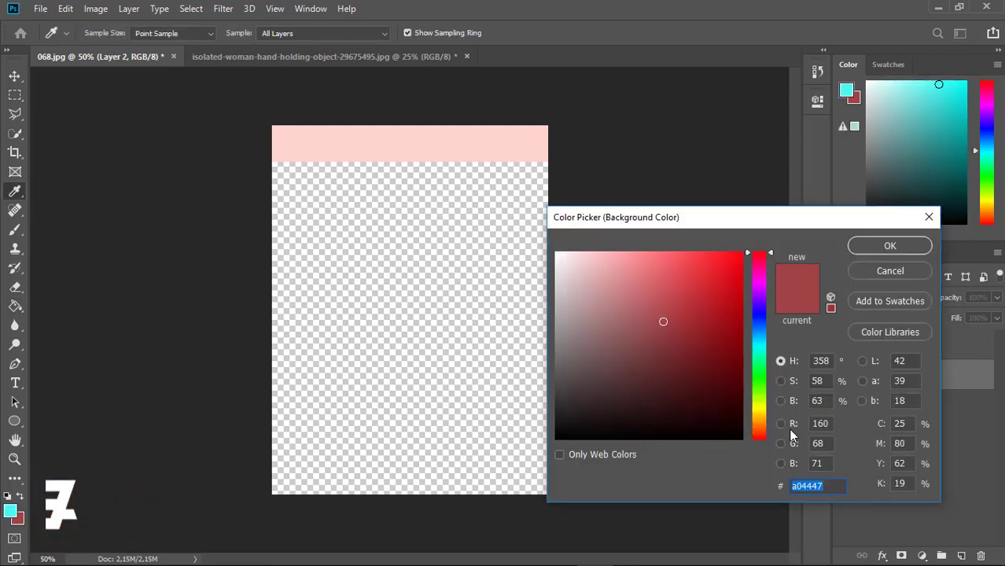
{"action": "type", "text": "F4"}
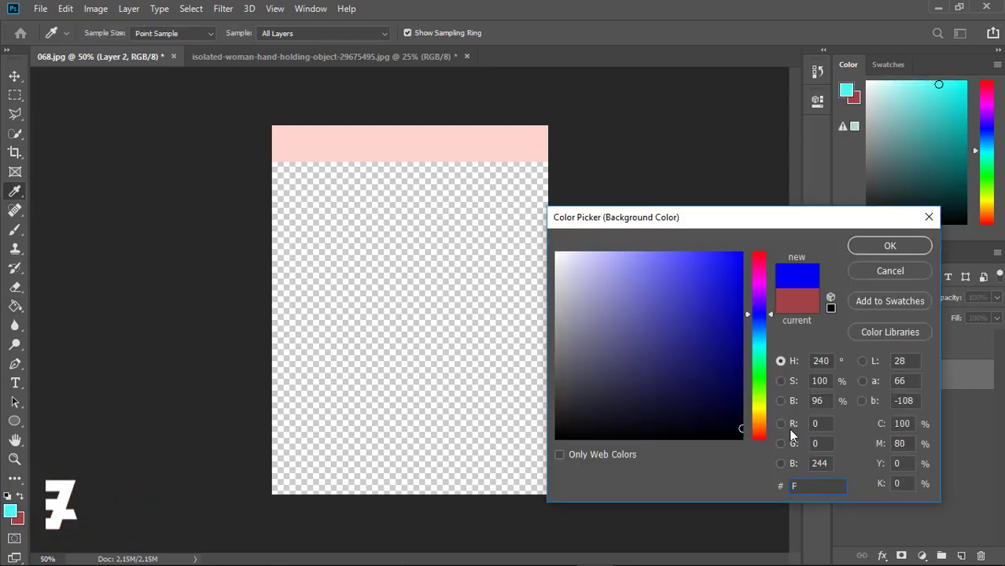
{"action": "type", "text": "E5"}
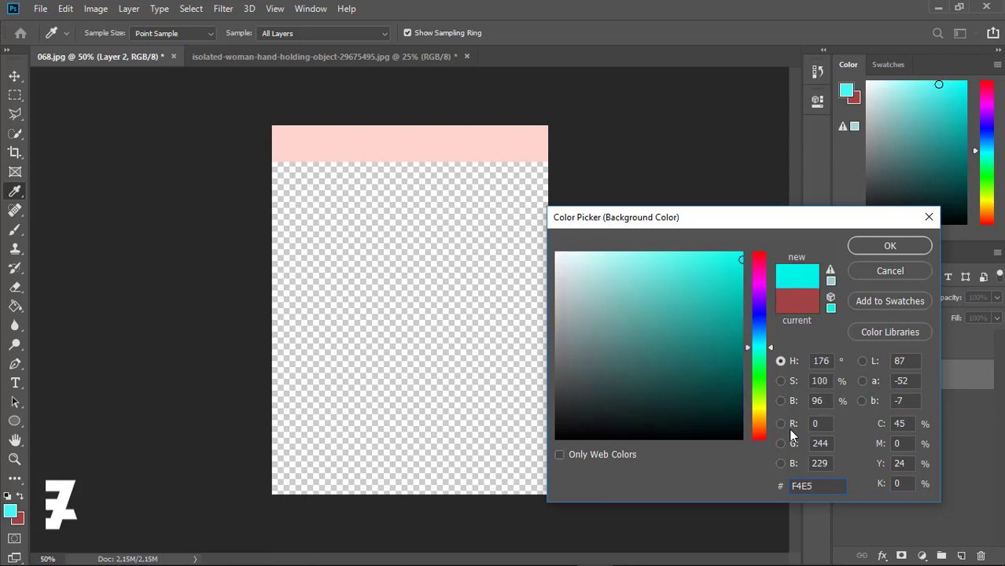
{"action": "type", "text": "CC"}
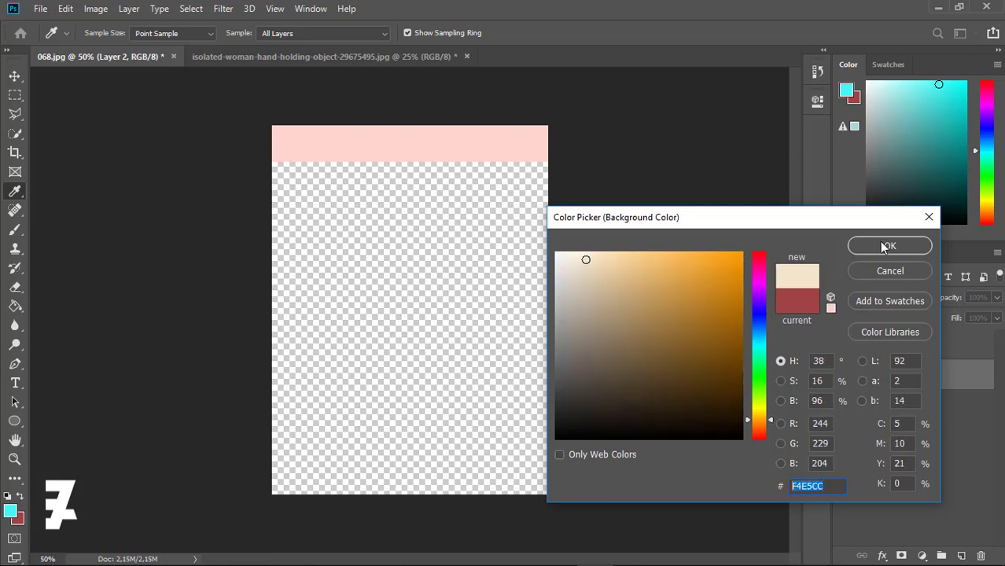
{"action": "left_click", "coordinate": [881, 250]}
{"action": "key", "text": "g"}
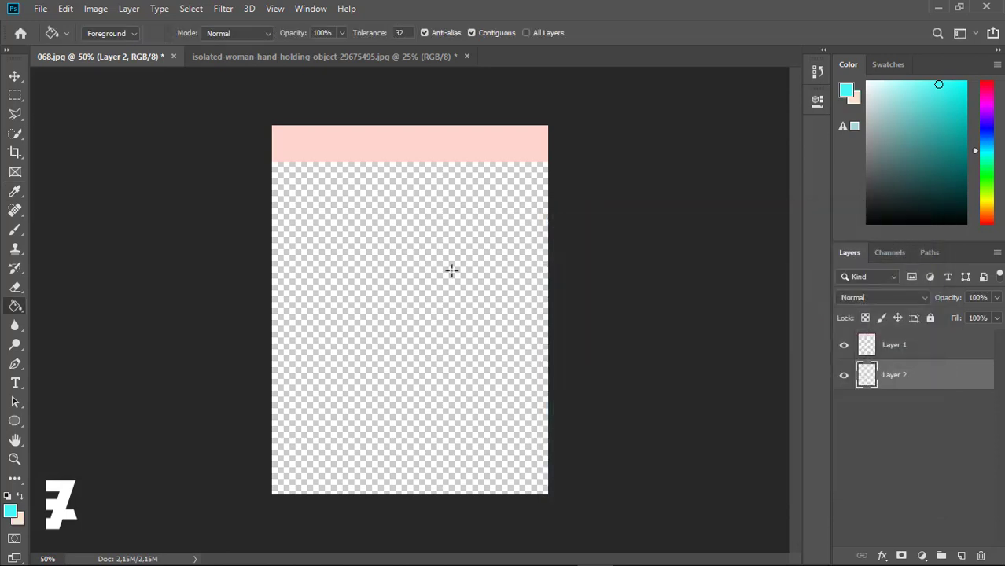
{"action": "right_click", "coordinate": [10, 310]}
{"action": "left_click", "coordinate": [46, 305]}
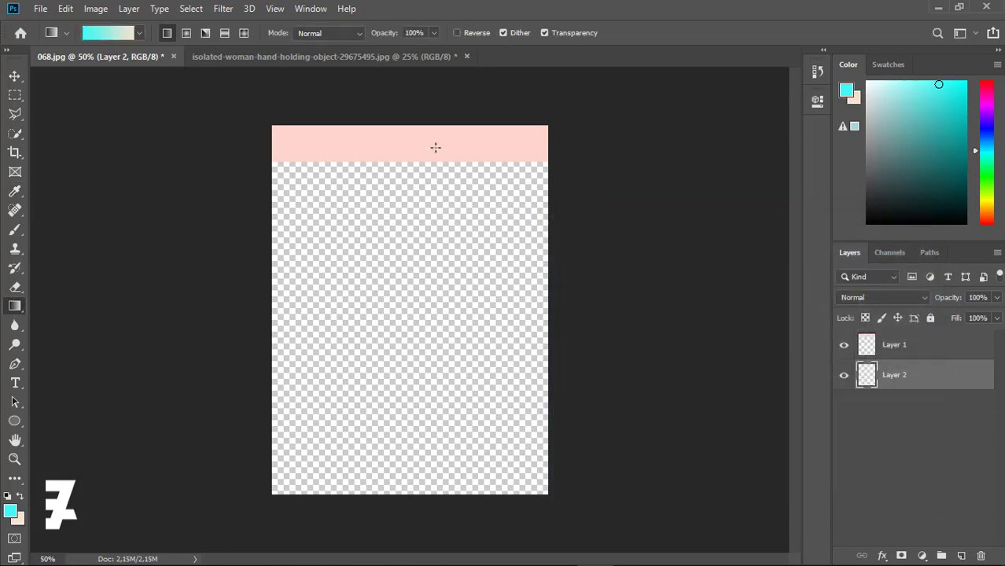
{"action": "left_click_drag", "start_coordinate": [436, 147], "coordinate": [446, 321]}
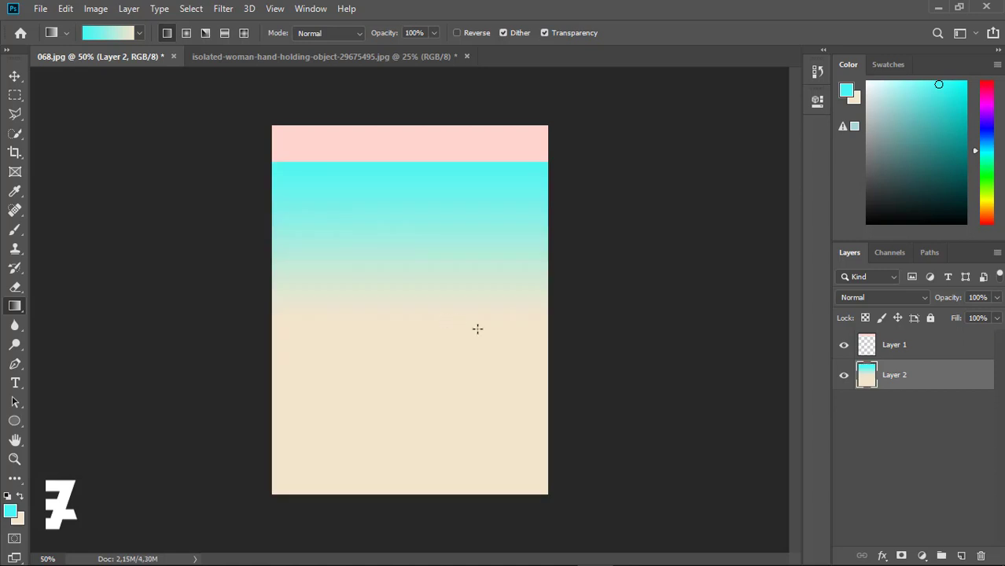
- Draw a 560 x 560 px cyan circle on a new Ellipse 1 layer
{"action": "left_click", "coordinate": [14, 422]}
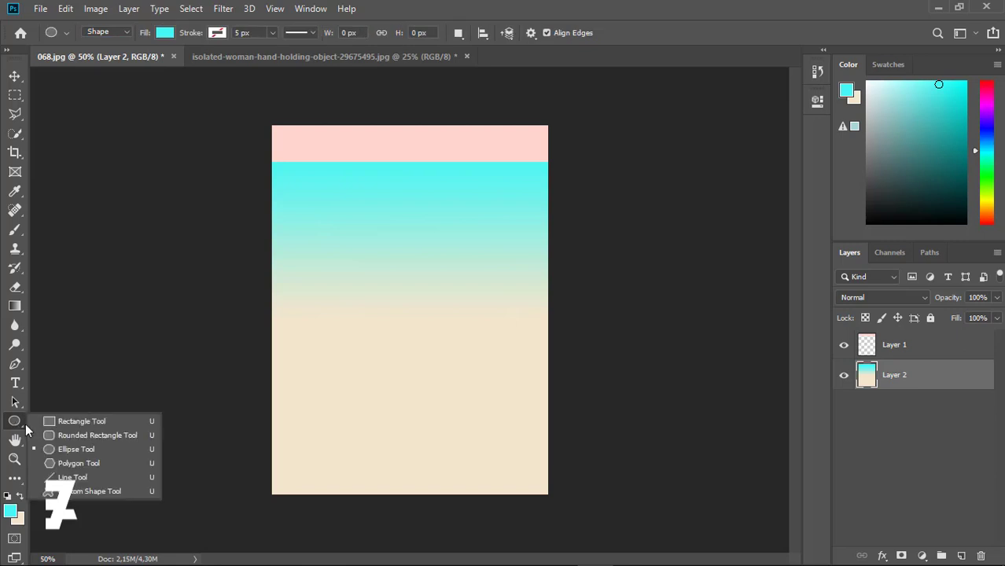
{"action": "left_click", "coordinate": [43, 453]}
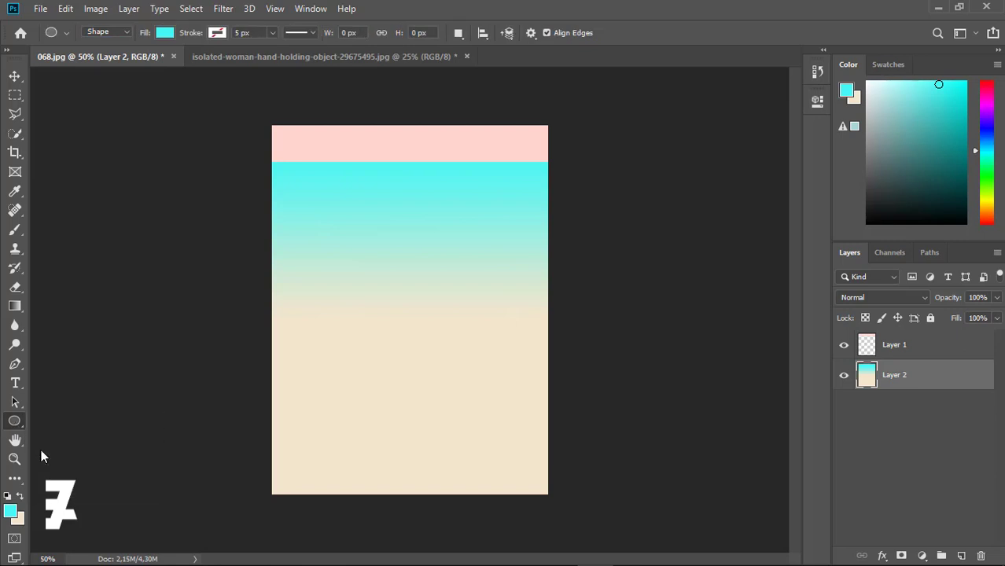
{"action": "key", "text": "alt+bracketright"}
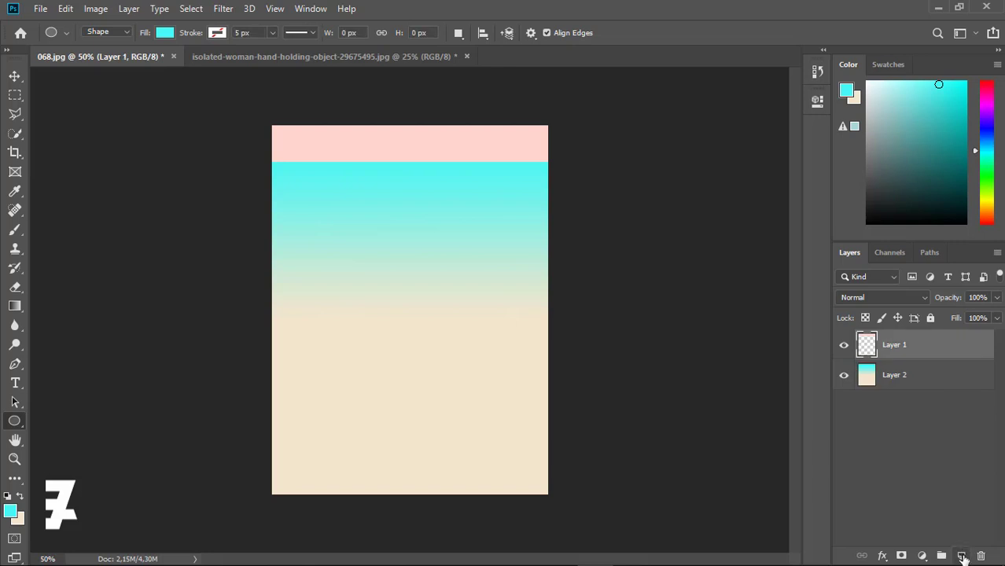
{"action": "left_click", "coordinate": [961, 557]}
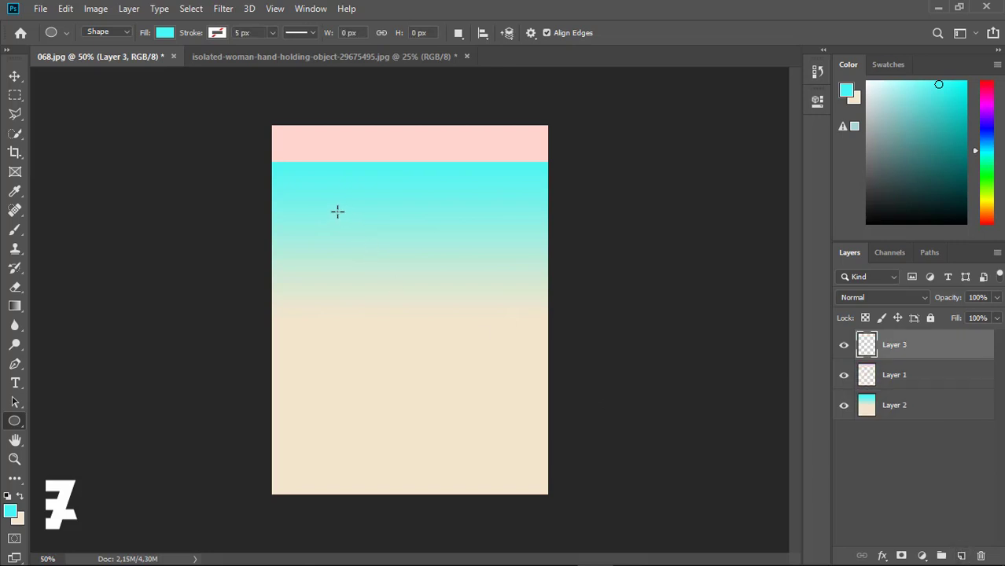
{"action": "left_click_drag", "start_coordinate": [337, 211], "coordinate": [547, 376]}
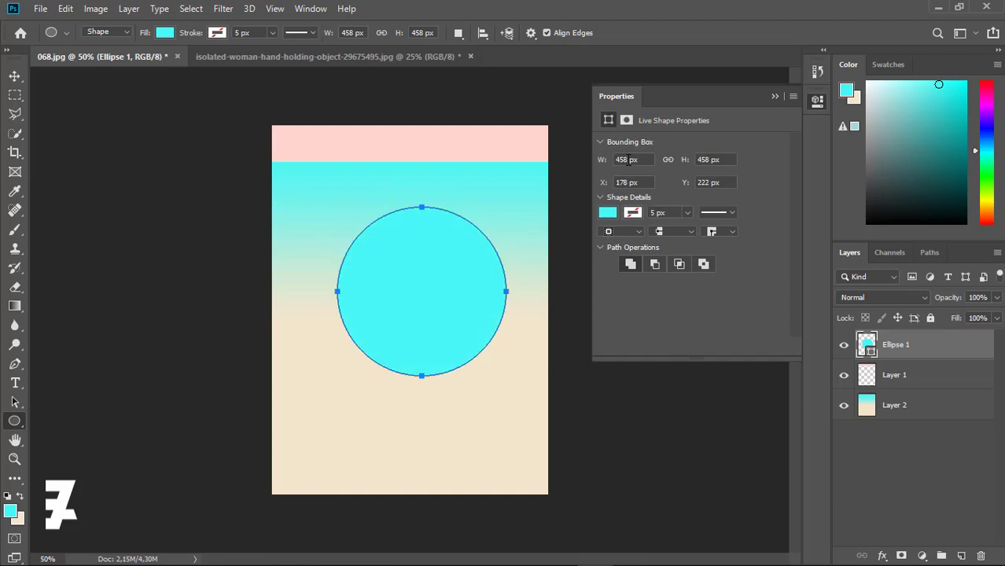
{"action": "type", "text": "5"}
{"action": "left_click", "coordinate": [712, 159]}
{"action": "type", "text": "560"}
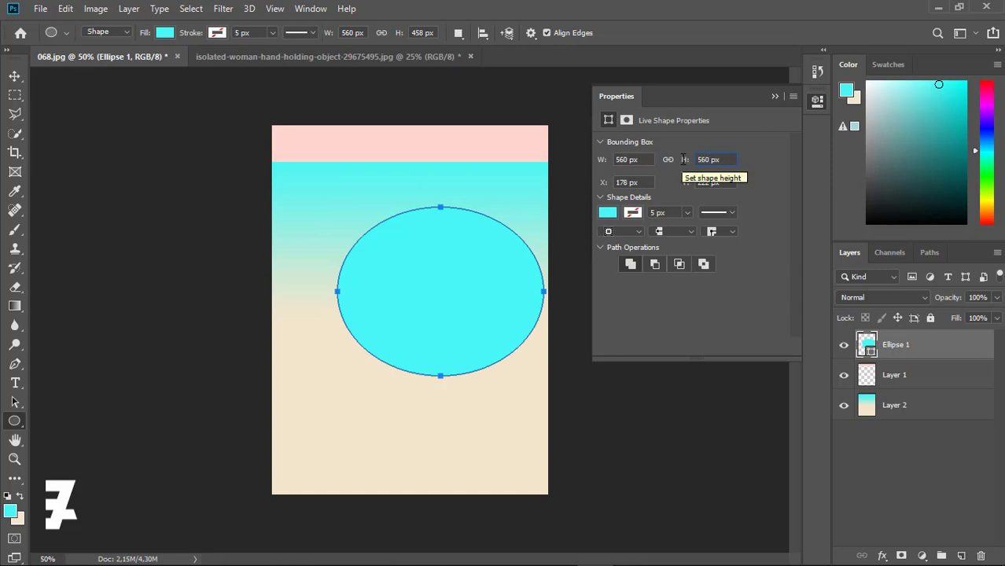
{"action": "key", "text": "Return"}
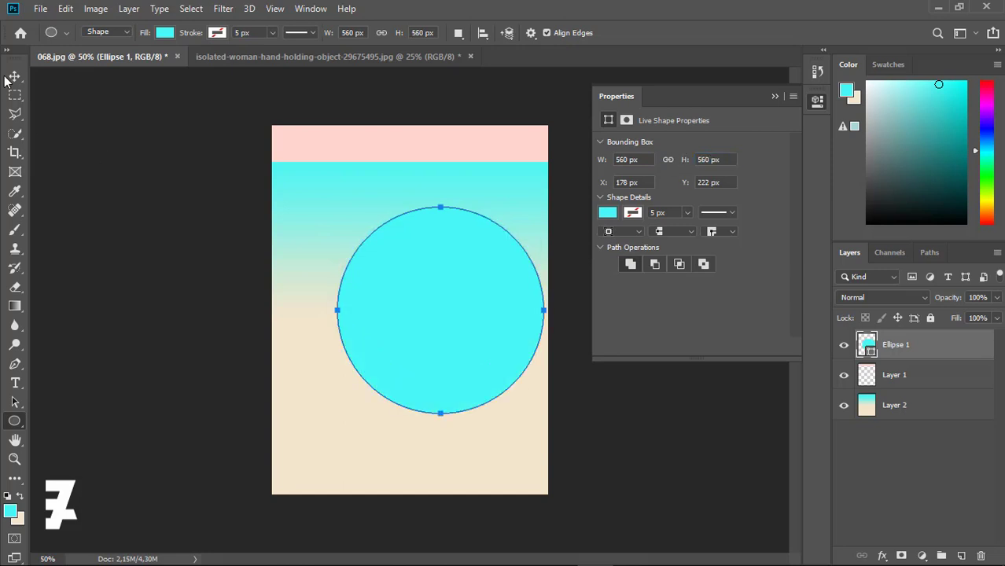
{"action": "left_click", "coordinate": [13, 76]}
{"action": "left_click", "coordinate": [773, 97]}
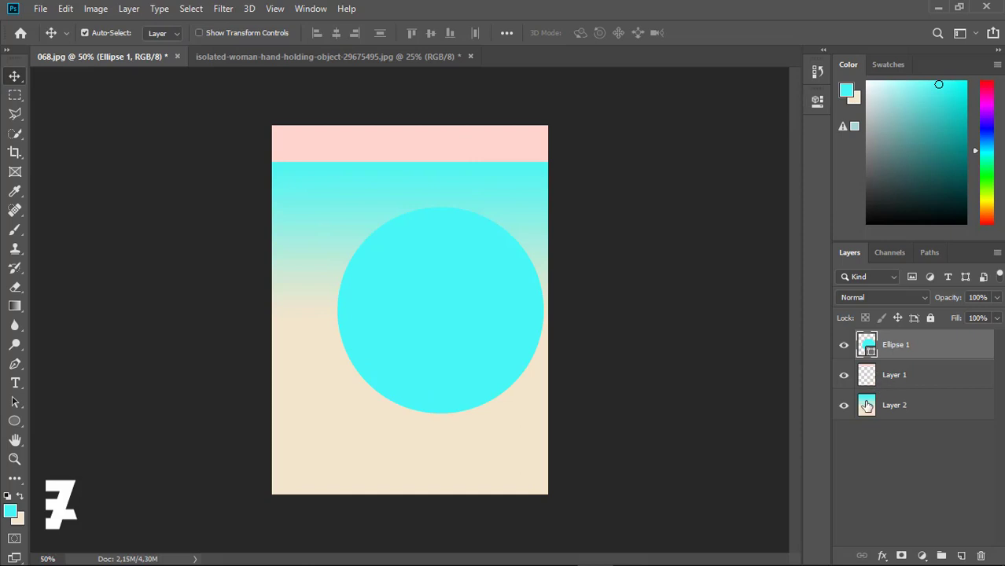
- Select the area below the pink band, centre the circle in it, then deselect
{"action": "left_click", "coordinate": [14, 95]}
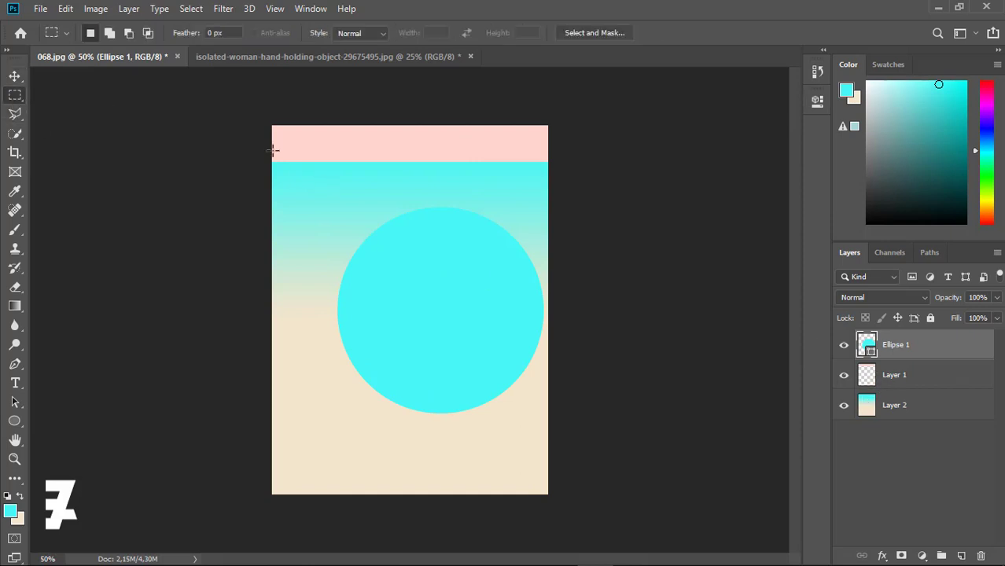
{"action": "left_click_drag", "start_coordinate": [272, 161], "coordinate": [557, 496]}
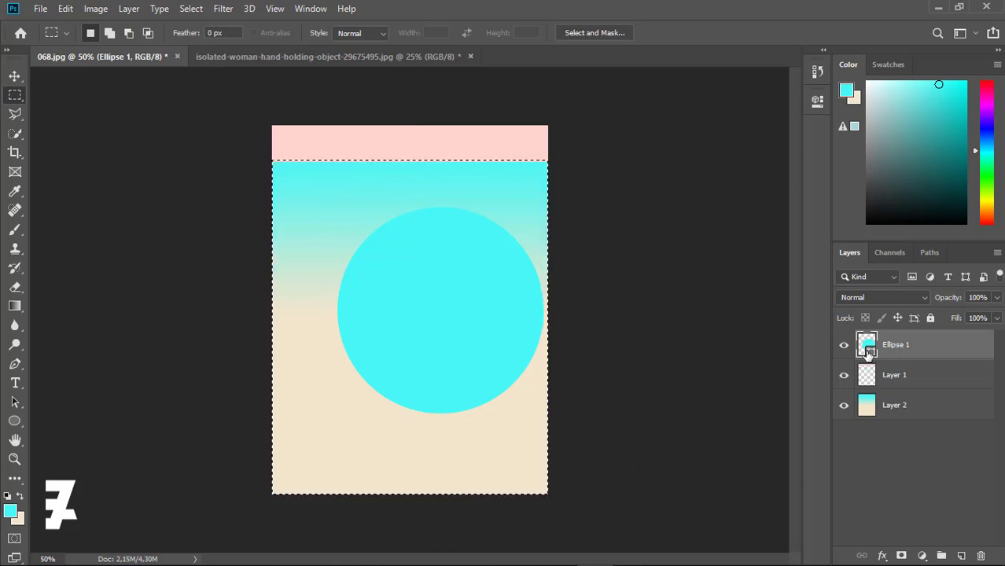
{"action": "key", "text": "v"}
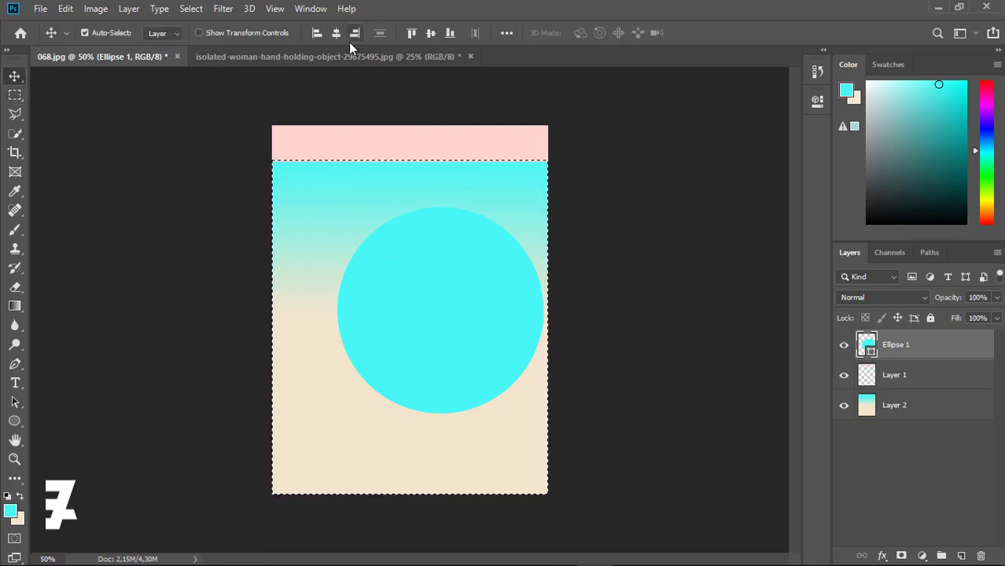
{"action": "left_click", "coordinate": [428, 37]}
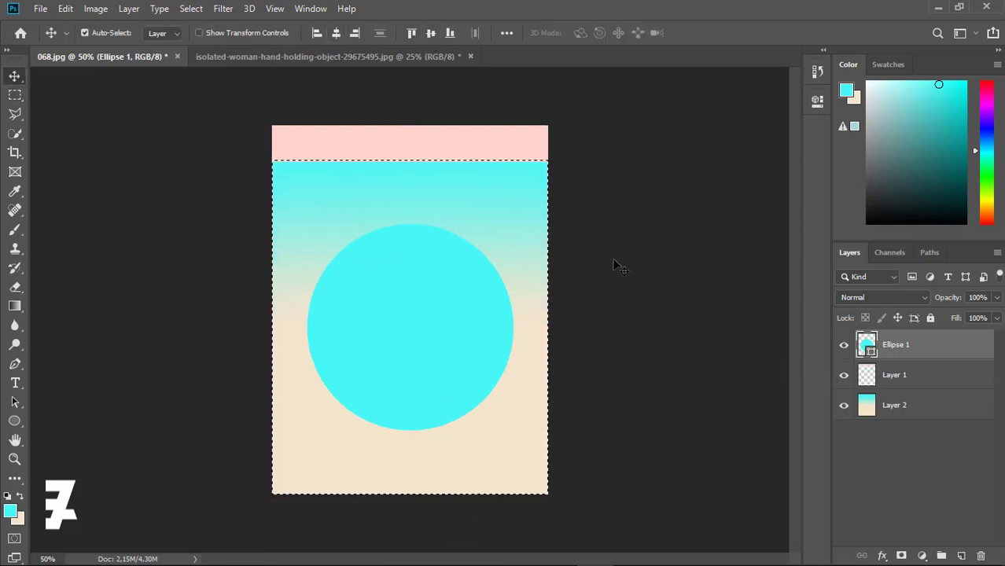
{"action": "key", "text": "ctrl+d"}
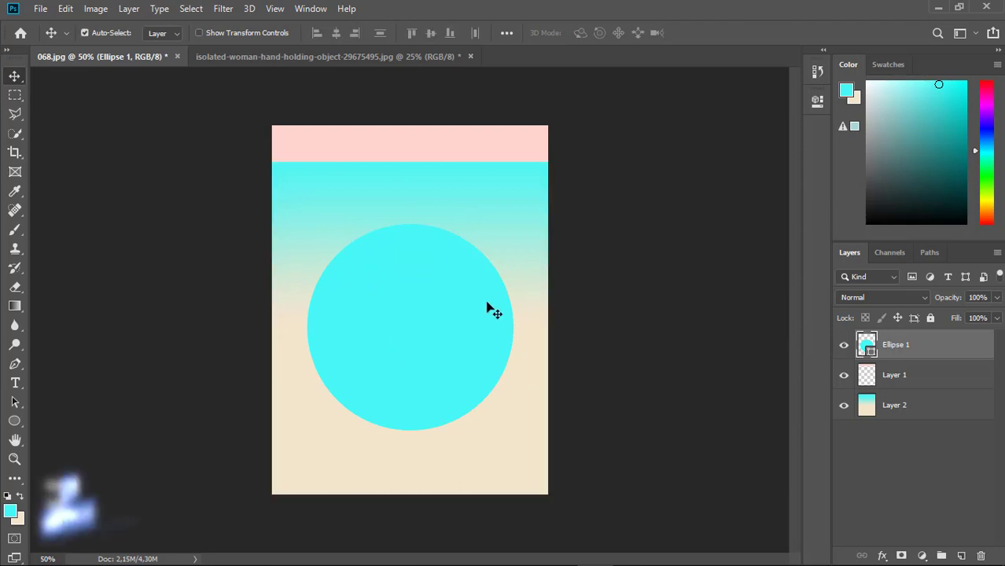
- Give Ellipse 1 a geometric black-and-white Pattern Overlay at 30% scale
{"action": "double_click", "coordinate": [965, 350]}
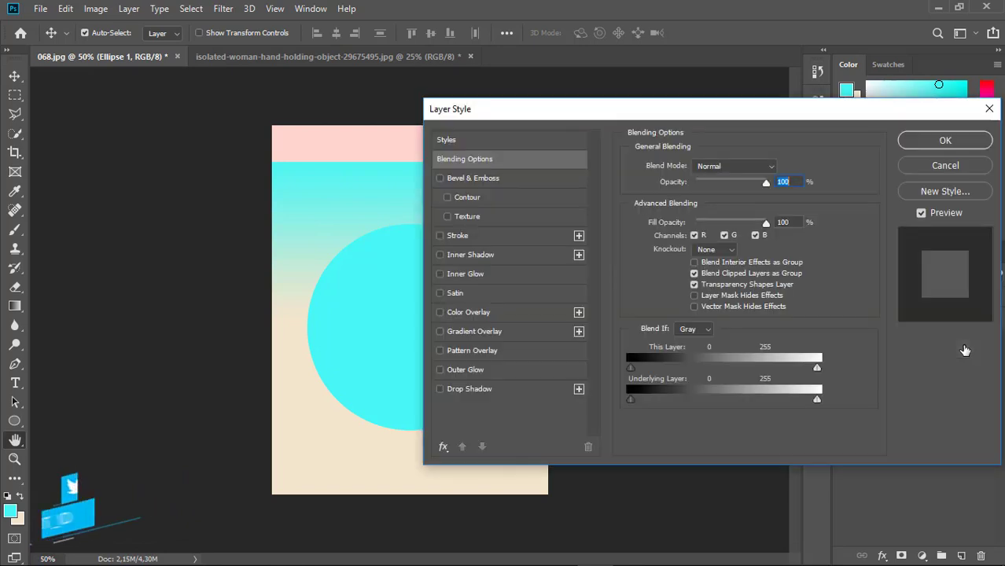
{"action": "left_click", "coordinate": [440, 351]}
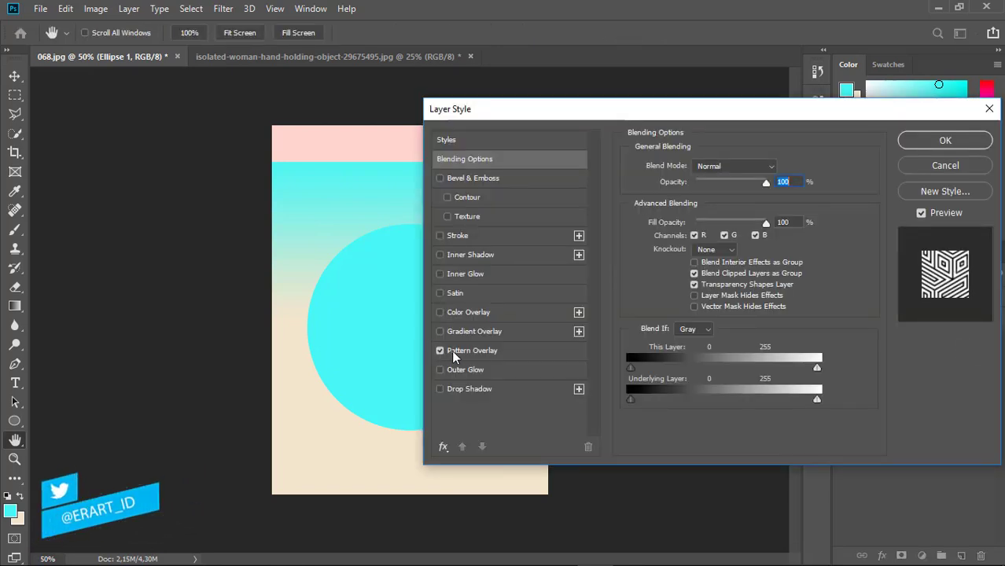
{"action": "left_click", "coordinate": [467, 350]}
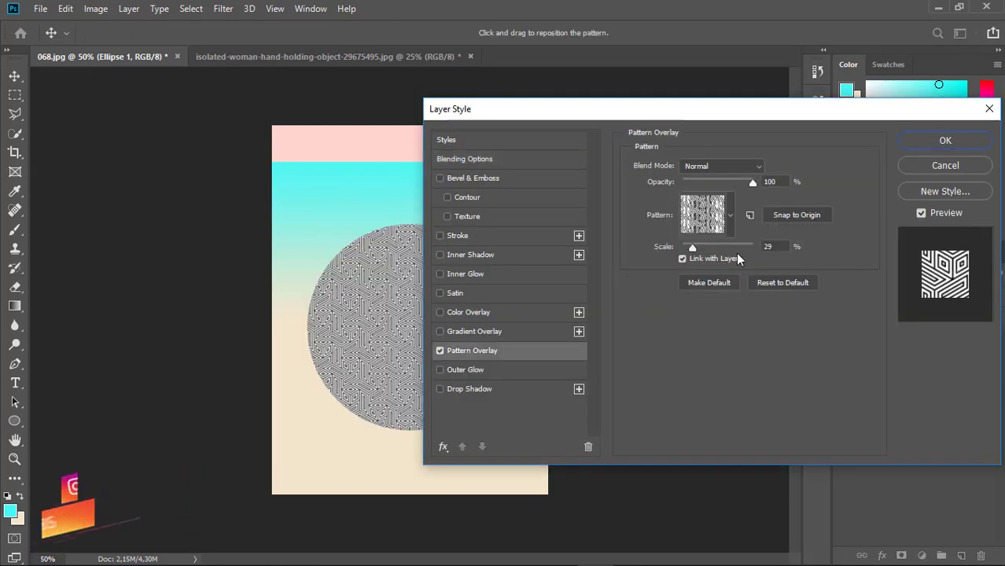
{"action": "left_click", "coordinate": [768, 246]}
{"action": "type", "text": "30"}
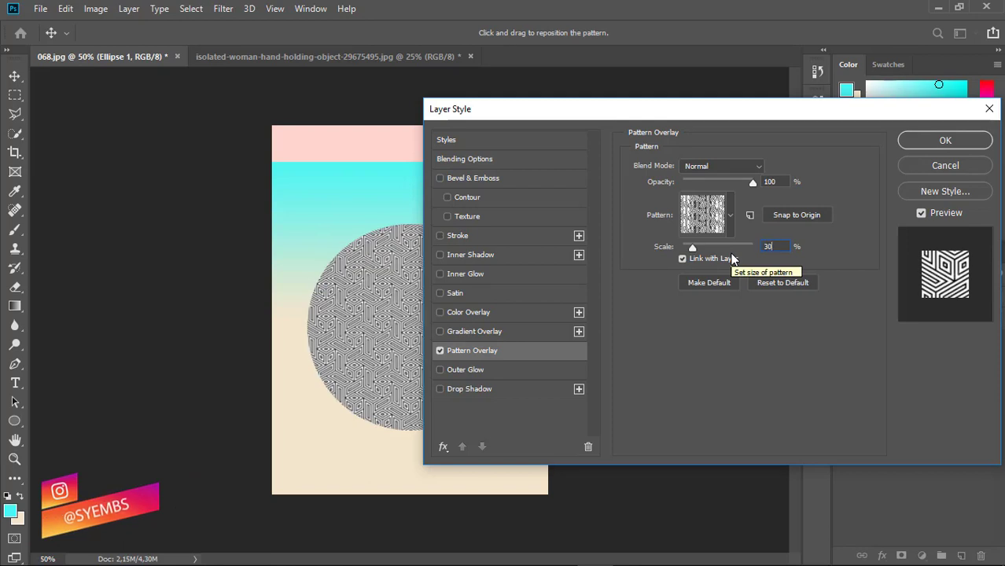
{"action": "left_click", "coordinate": [969, 142]}
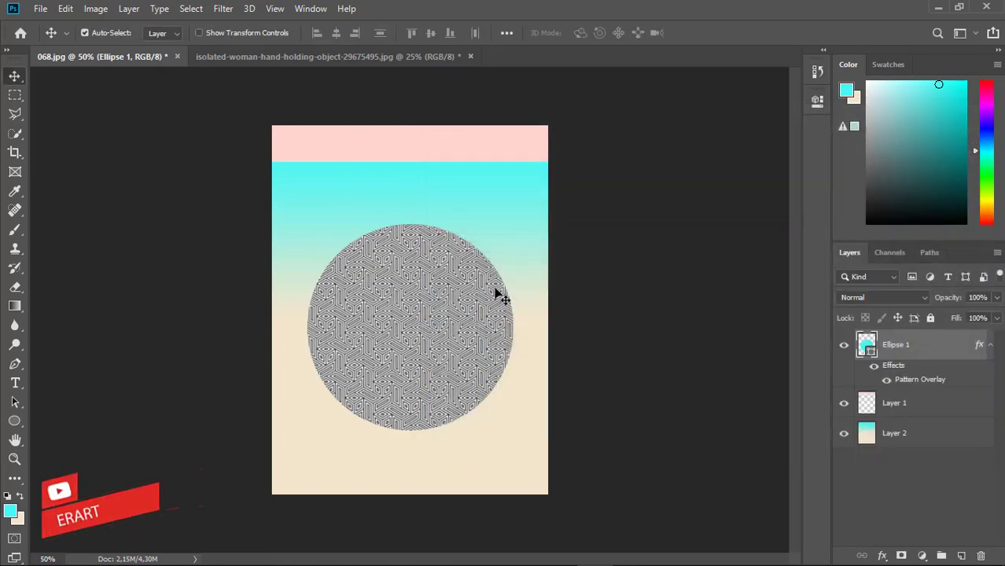
{"action": "left_click", "coordinate": [299, 57]}
- Float the hand photo window, drag the hand into 068.jpg as Layer 3, and re-dock it
{"action": "right_click", "coordinate": [299, 57]}
{"action": "left_click", "coordinate": [329, 123]}
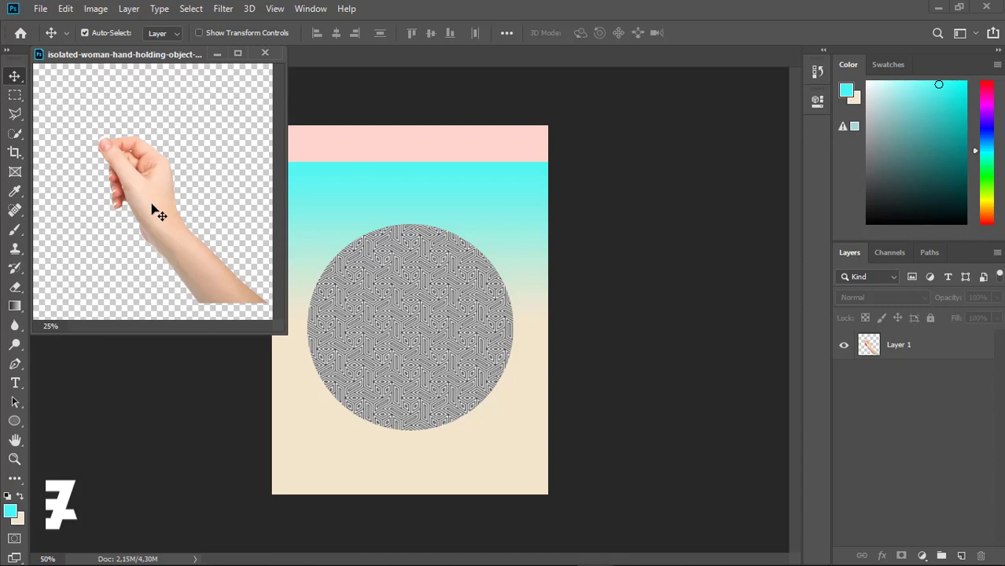
{"action": "left_click_drag", "start_coordinate": [155, 211], "coordinate": [404, 334]}
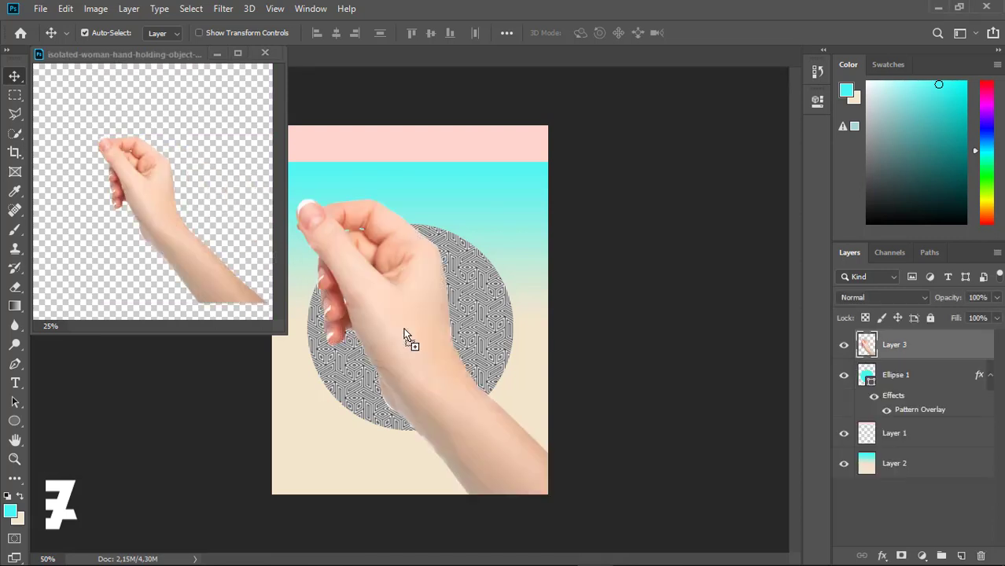
{"action": "left_click_drag", "start_coordinate": [158, 53], "coordinate": [296, 63]}
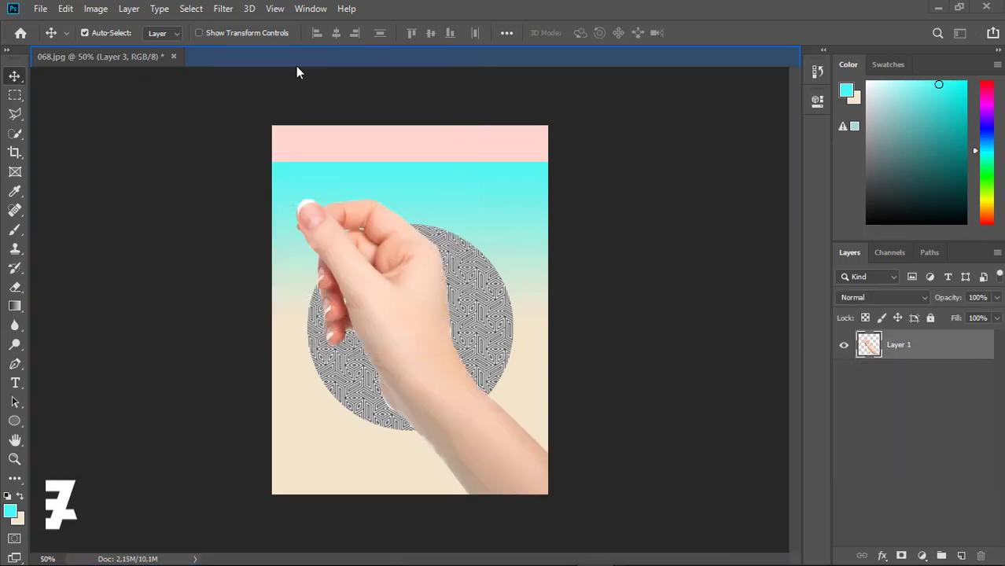
{"action": "left_click", "coordinate": [139, 62]}
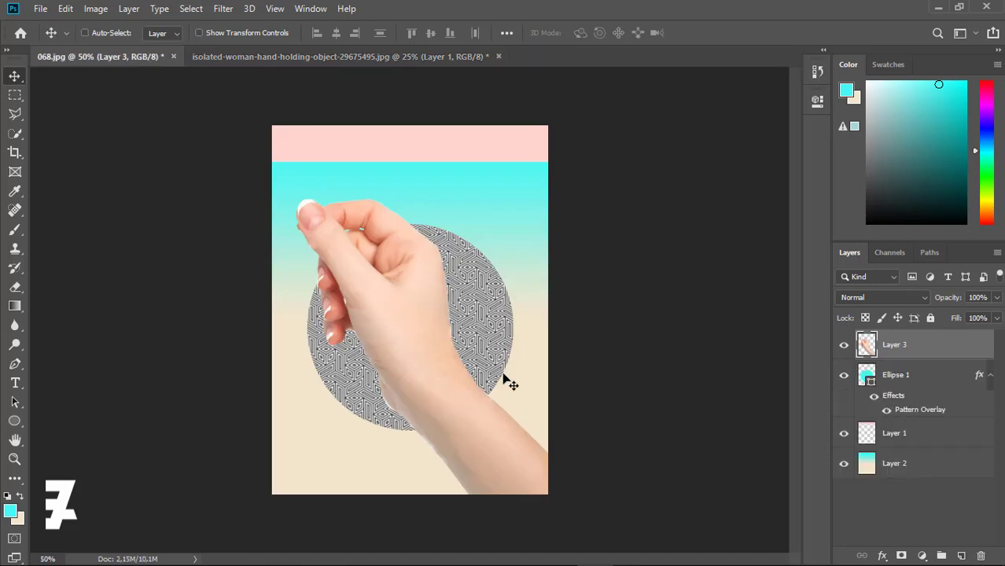
- Free-transform the hand to about 47% scale and -6° rotation over the circle's lower right
{"action": "key", "text": "ctrl+t"}
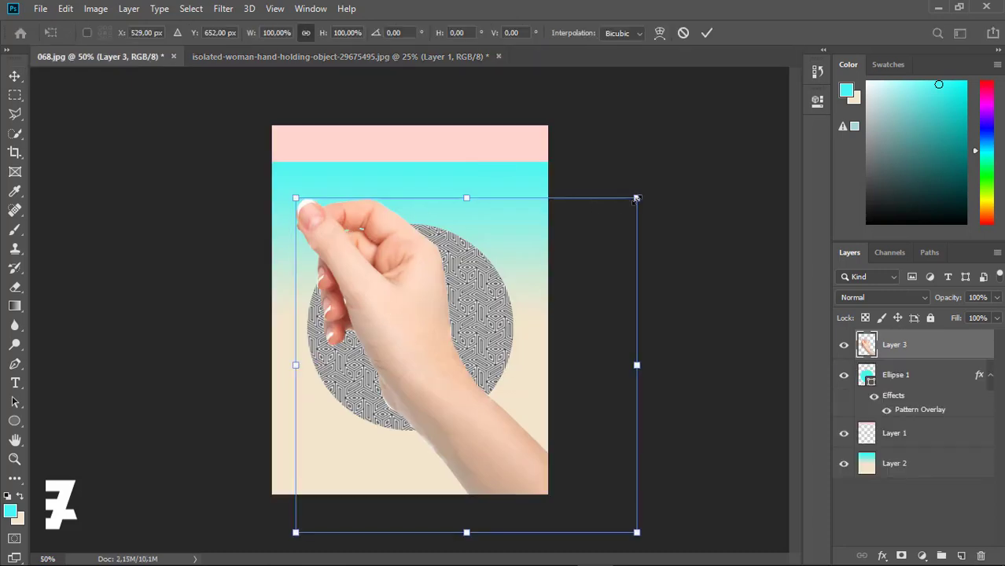
{"action": "left_click_drag", "start_coordinate": [636, 199], "coordinate": [533, 261]}
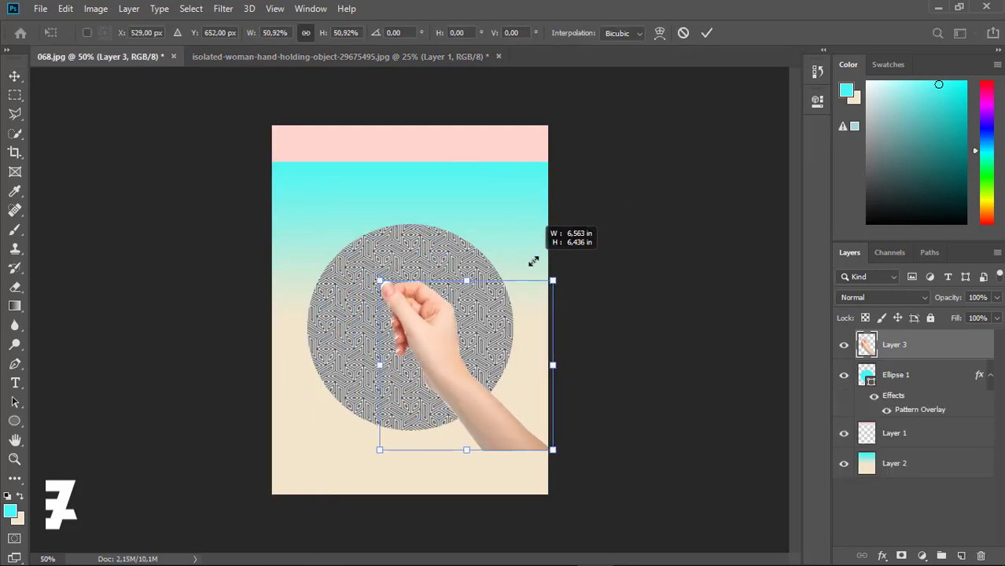
{"action": "left_click_drag", "start_coordinate": [533, 261], "coordinate": [531, 263]}
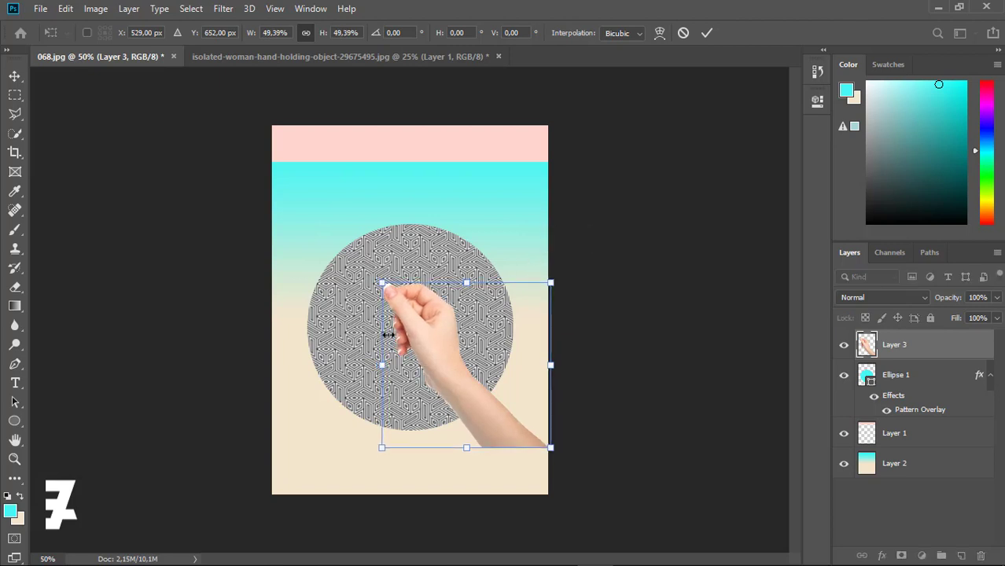
{"action": "mouse_move", "coordinate": [373, 279]}
{"action": "left_mouse_down"}
{"action": "mouse_move", "coordinate": [379, 288]}
{"action": "mouse_move", "coordinate": [357, 302]}
{"action": "left_mouse_up"}
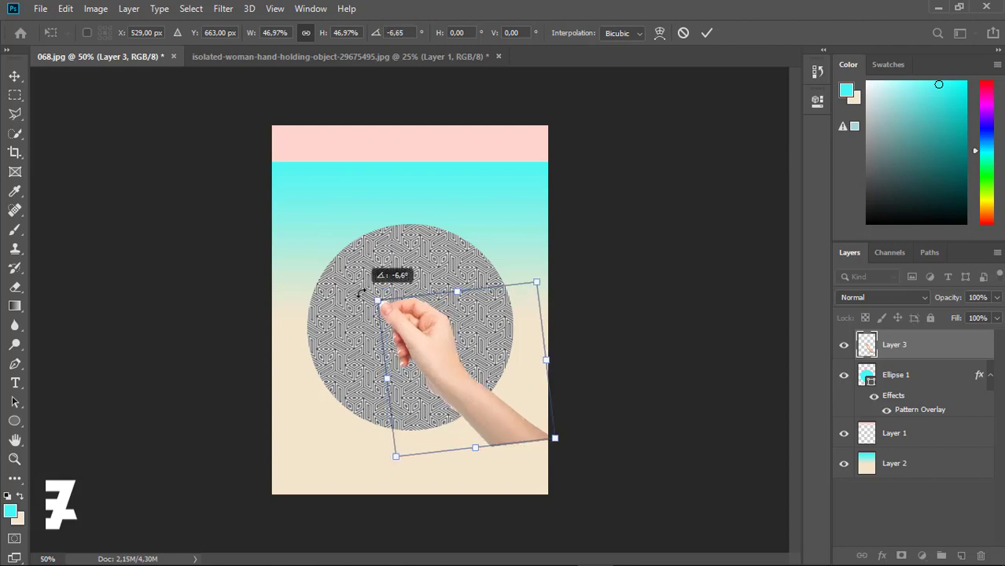
{"action": "left_click_drag", "start_coordinate": [418, 342], "coordinate": [428, 344]}
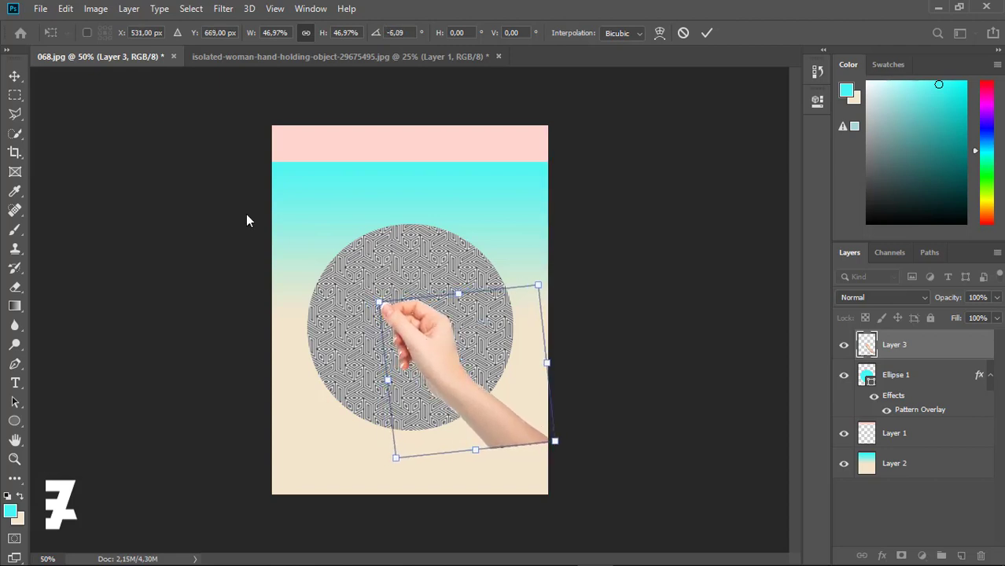
{"action": "key", "text": "Return"}
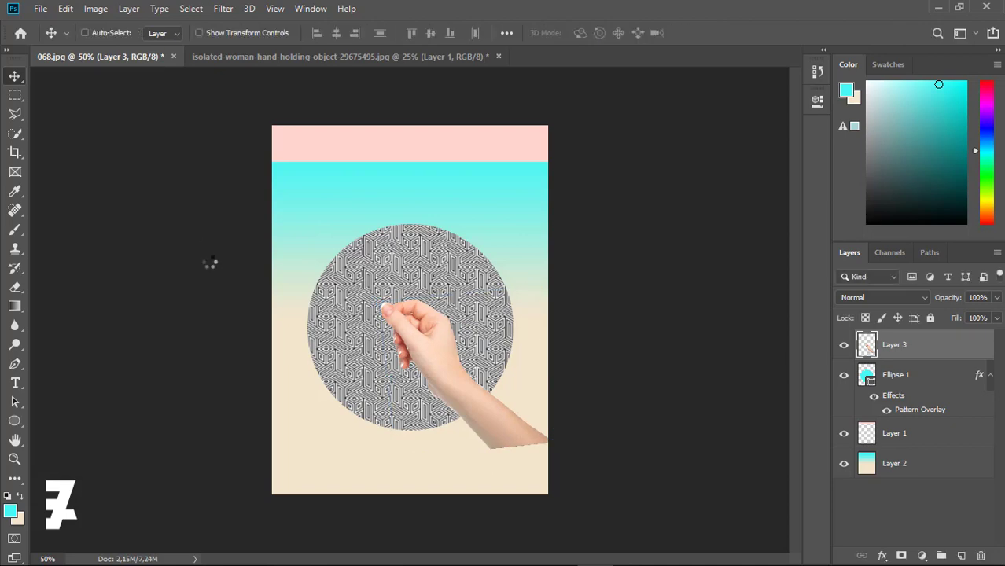
- Lasso the lower forearm below the circle's edge and delete it
{"action": "key", "text": "ctrl+plus"}
{"action": "key", "text": "ctrl+plus"}
{"action": "scroll", "coordinate": [800, 280], "scroll_direction": "down", "scroll_amount": 5}
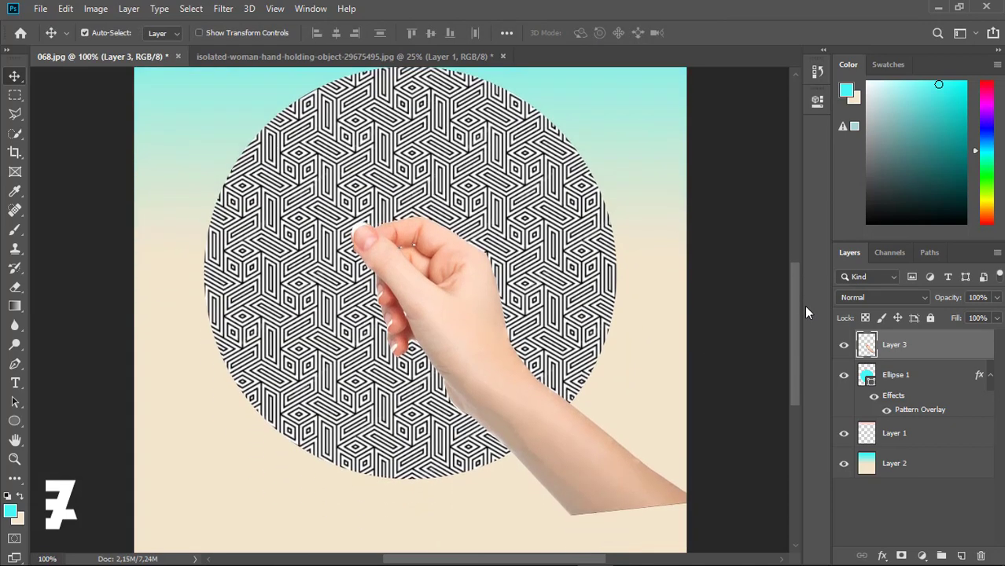
{"action": "scroll", "coordinate": [803, 305], "scroll_direction": "down", "scroll_amount": 1}
{"action": "left_click", "coordinate": [14, 115]}
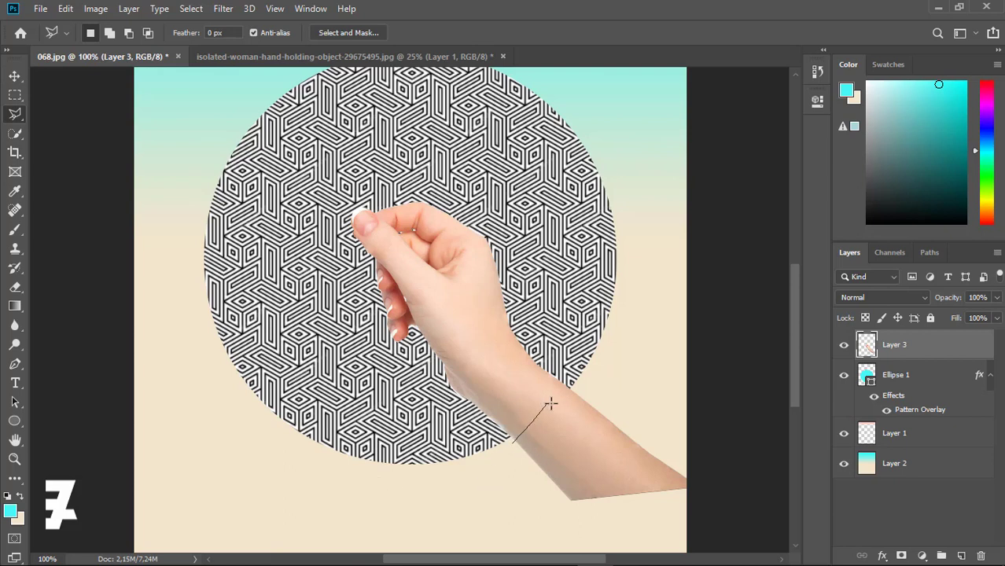
{"action": "left_click", "coordinate": [581, 387]}
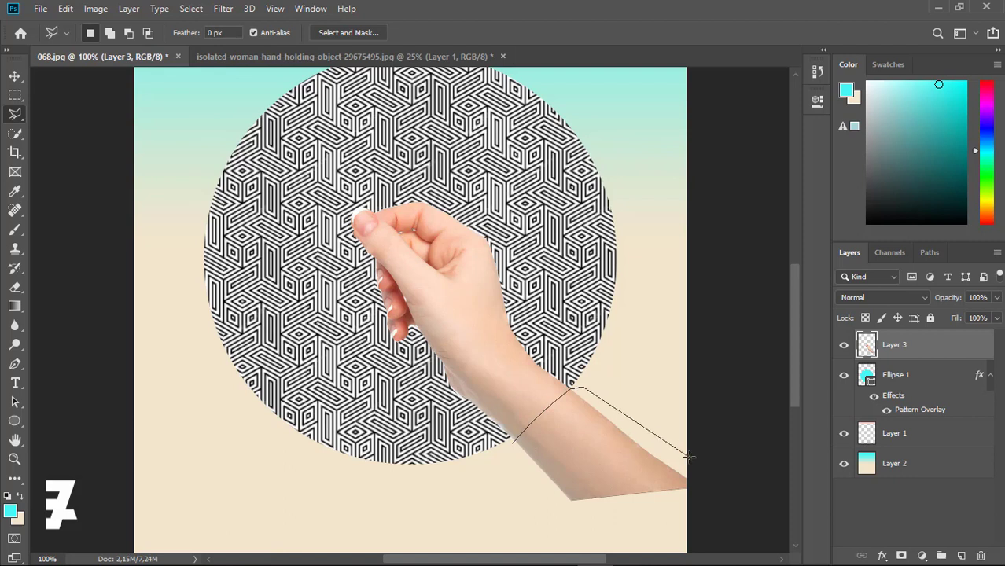
{"action": "left_click", "coordinate": [513, 447]}
{"action": "key", "text": "Delete"}
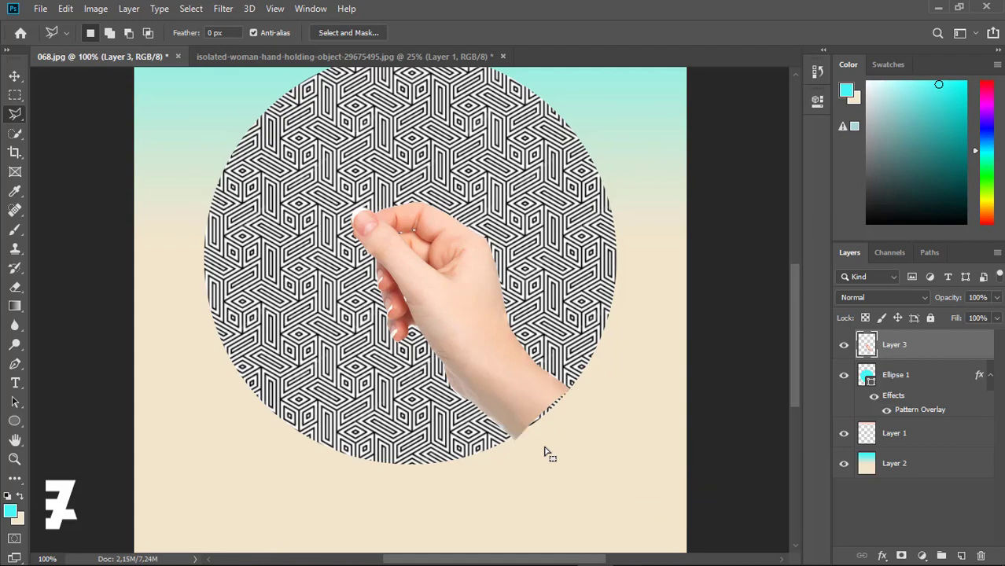
- Zoom to 200% and add a new empty layer above Ellipse 1
{"action": "key", "text": "ctrl+plus"}
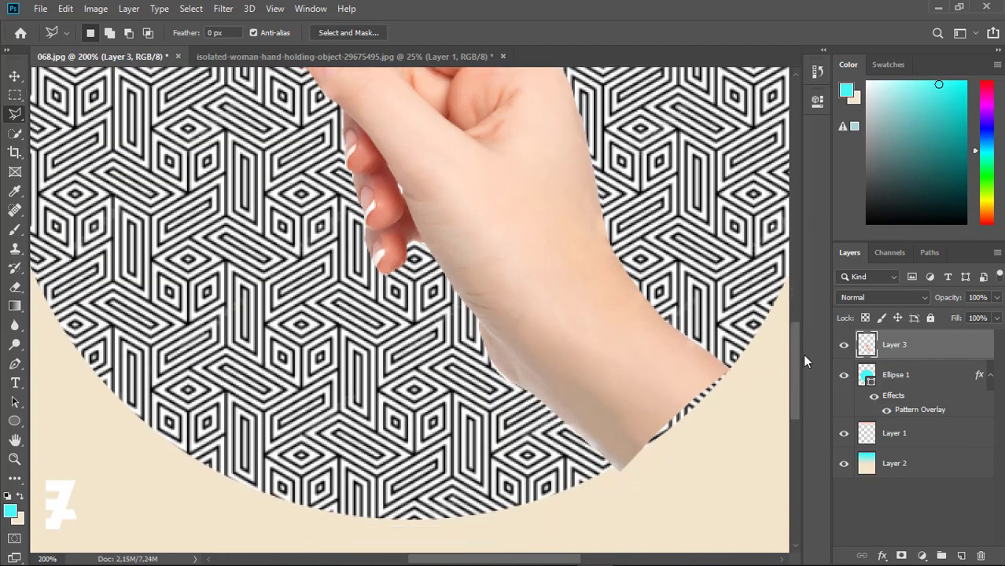
{"action": "left_click_drag", "start_coordinate": [797, 322], "coordinate": [801, 358]}
{"action": "left_click_drag", "start_coordinate": [535, 558], "coordinate": [578, 558]}
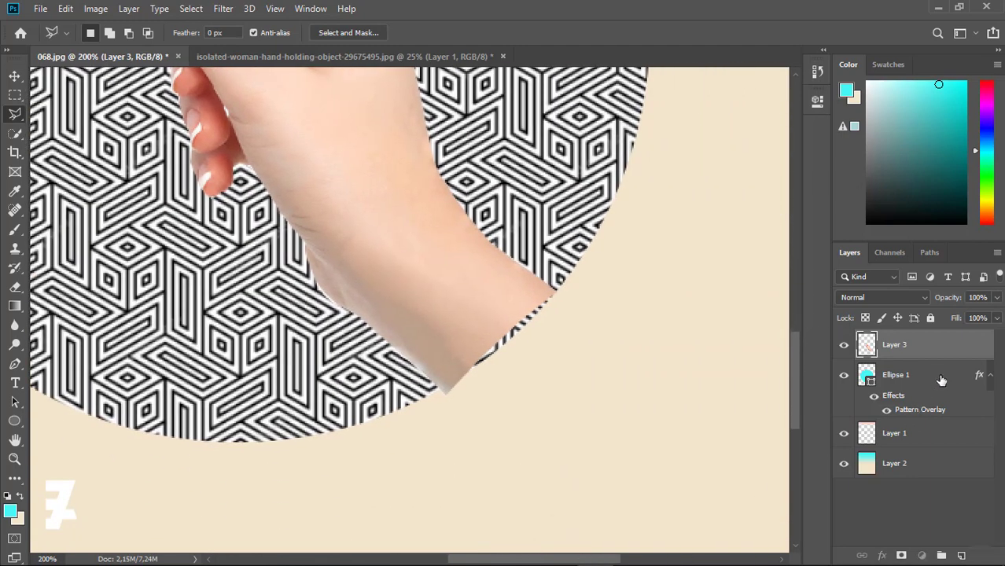
{"action": "left_click", "coordinate": [932, 377]}
{"action": "left_click", "coordinate": [961, 557]}
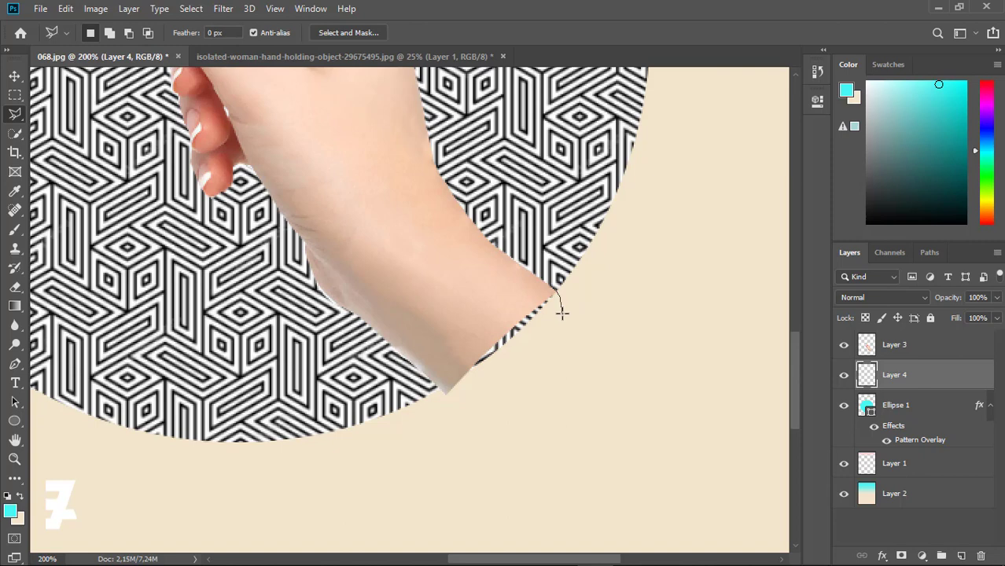
- Sample the hand's skin tone and bucket-fill the wrist gap on Layer 4, then deselect
{"action": "mouse_move", "coordinate": [561, 313]}
{"action": "left_mouse_down"}
{"action": "mouse_move", "coordinate": [539, 368]}
{"action": "mouse_move", "coordinate": [507, 399]}
{"action": "mouse_move", "coordinate": [469, 415]}
{"action": "mouse_move", "coordinate": [451, 404]}
{"action": "mouse_move", "coordinate": [460, 370]}
{"action": "mouse_move", "coordinate": [532, 298]}
{"action": "mouse_move", "coordinate": [559, 298]}
{"action": "left_mouse_up"}
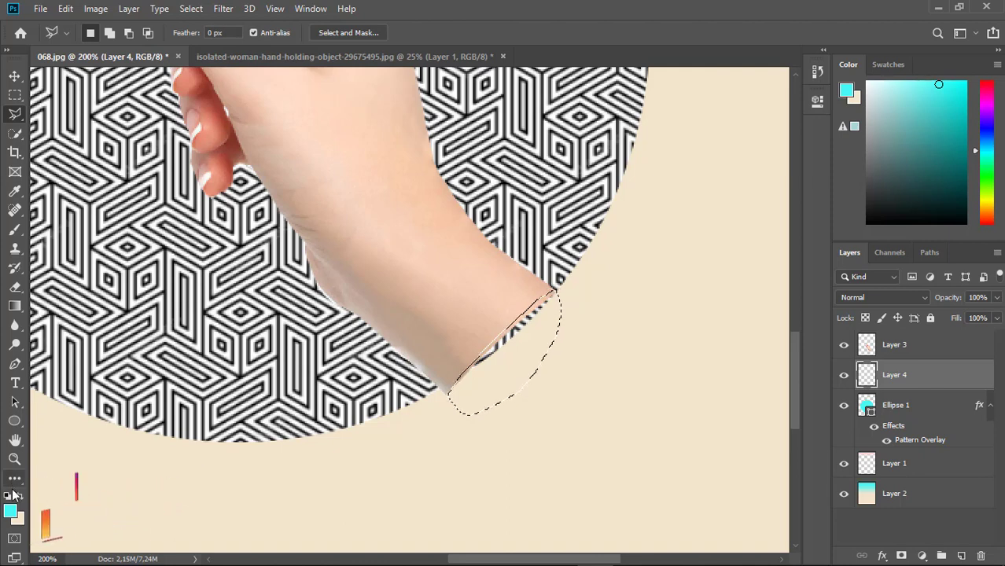
{"action": "left_click", "coordinate": [10, 511]}
{"action": "left_click", "coordinate": [383, 228]}
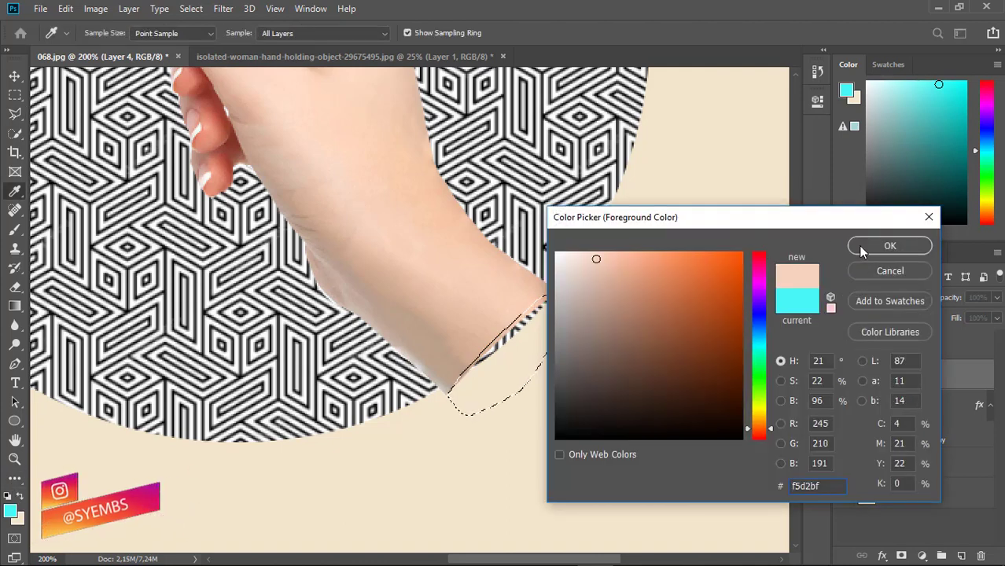
{"action": "left_click", "coordinate": [890, 246]}
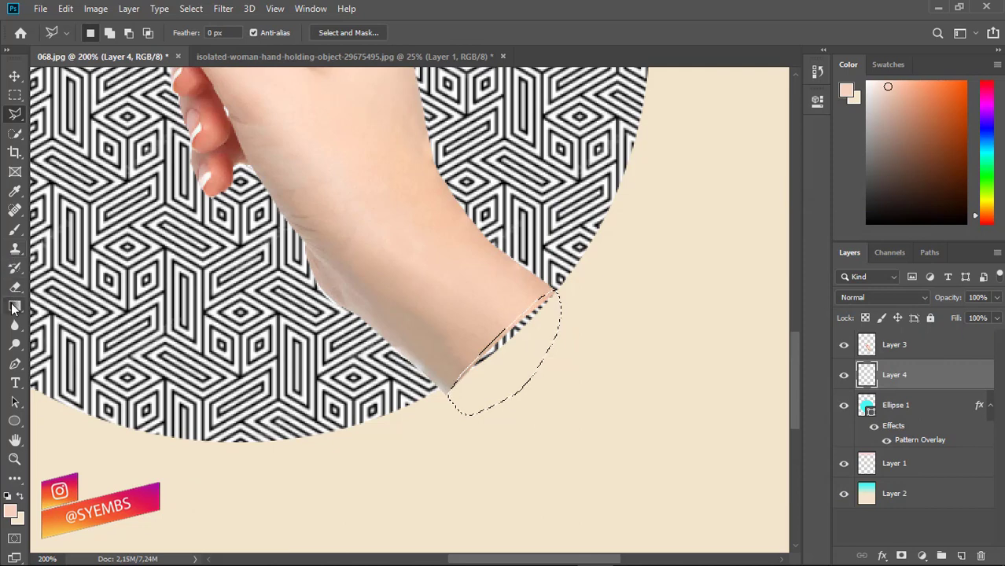
{"action": "right_click", "coordinate": [14, 306]}
{"action": "left_click", "coordinate": [90, 317]}
{"action": "left_click", "coordinate": [515, 364]}
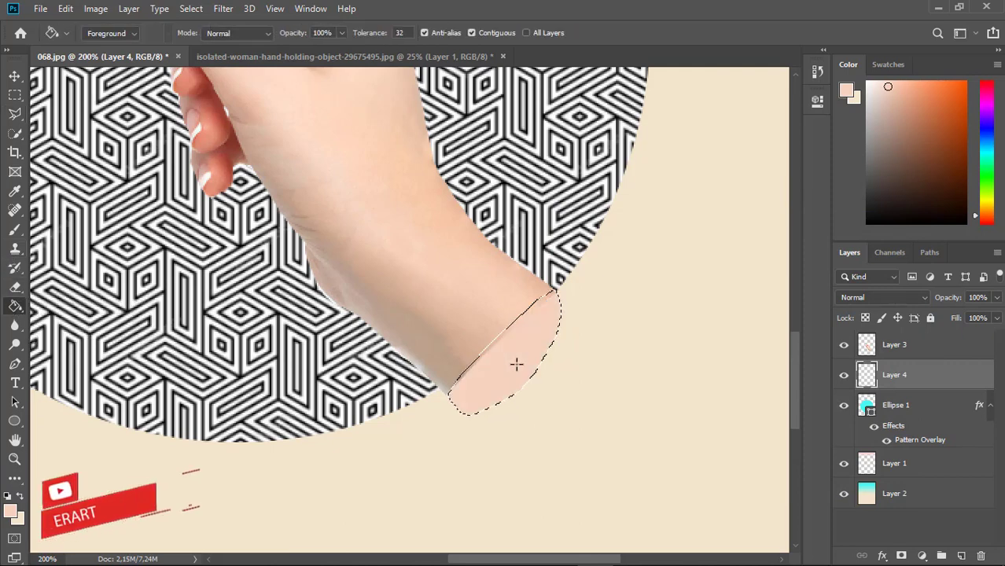
{"action": "key", "text": "ctrl+d"}
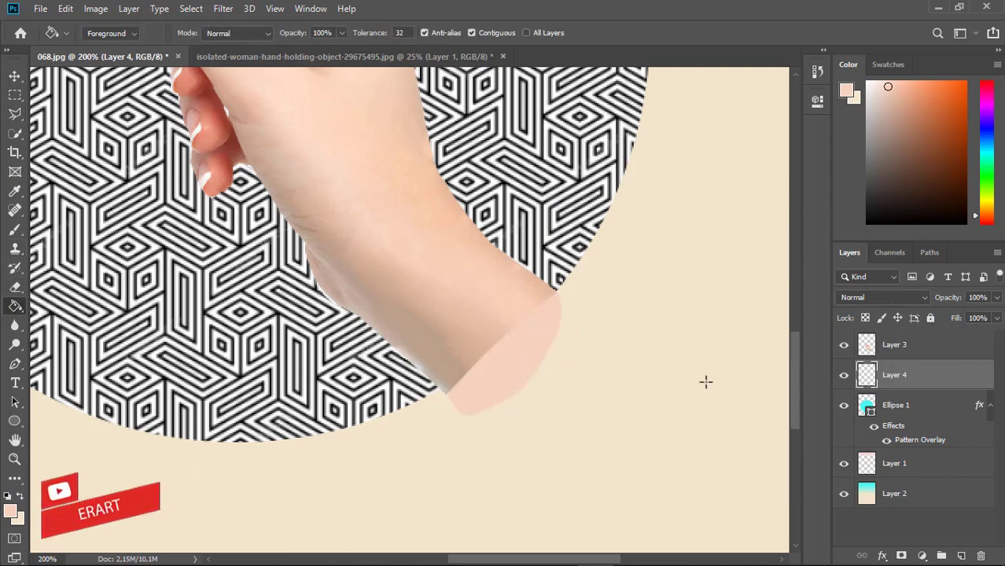
{"action": "left_click", "coordinate": [14, 114]}
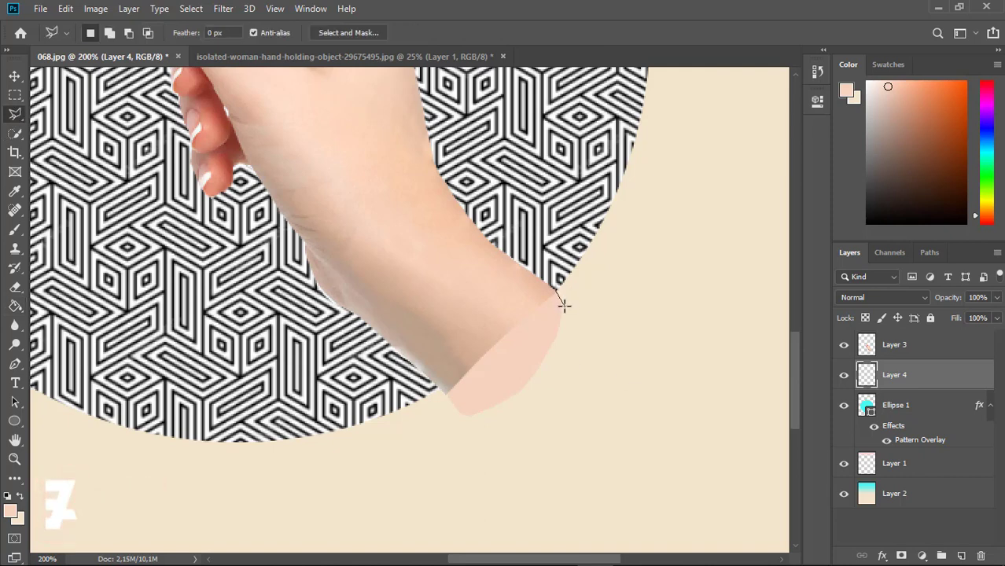
- Trace a polygonal lasso outline around the wrist's cut edge
{"action": "left_click", "coordinate": [556, 290]}
{"action": "left_click", "coordinate": [463, 364]}
{"action": "left_click", "coordinate": [557, 290]}
{"action": "left_click_drag", "start_coordinate": [496, 394], "coordinate": [516, 383]}
{"action": "left_click_drag", "start_coordinate": [545, 344], "coordinate": [551, 339]}
{"action": "left_click", "coordinate": [519, 293]}
{"action": "left_click", "coordinate": [448, 398]}
- Create Layer 5, deselect, and merge Layer 4 down into Ellipse 1
{"action": "key", "text": "ctrl+j"}
{"action": "left_click", "coordinate": [15, 249]}
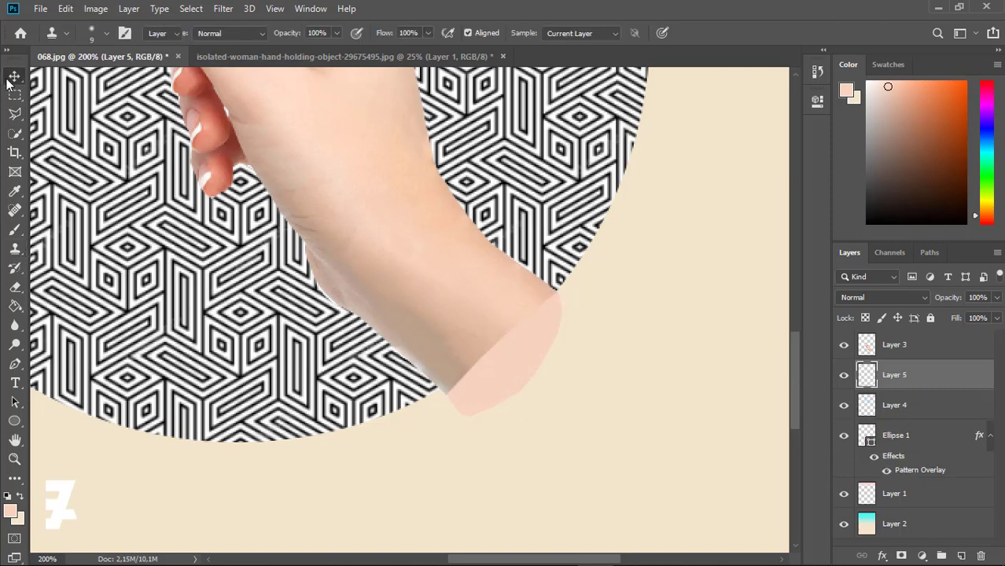
{"action": "left_click", "coordinate": [15, 76]}
{"action": "left_click", "coordinate": [868, 406]}
{"action": "key", "text": "ctrl+e"}
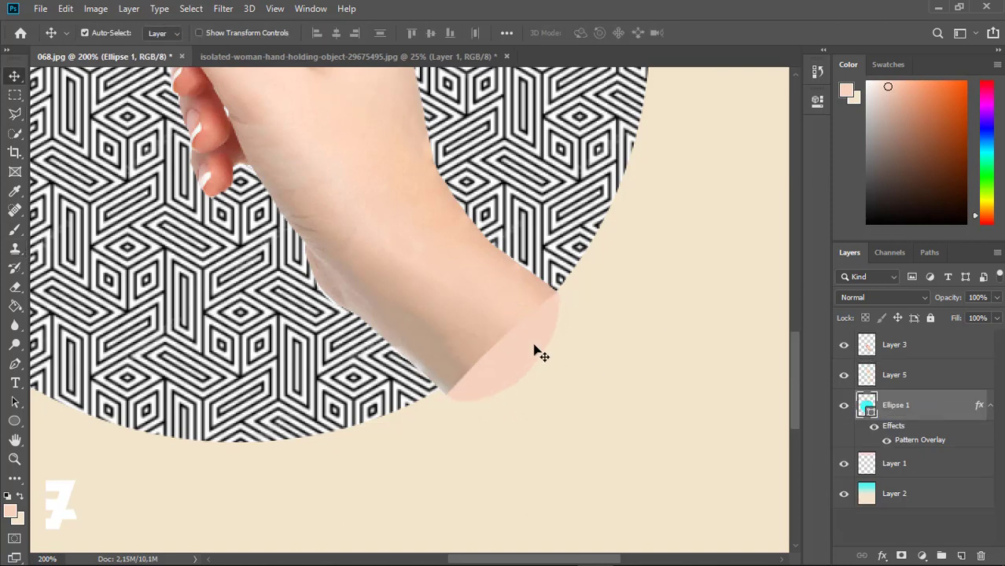
- Lasso and delete the excess skin past the wrist cut on Layer 3
{"action": "left_click", "coordinate": [865, 351]}
{"action": "key", "text": "l"}
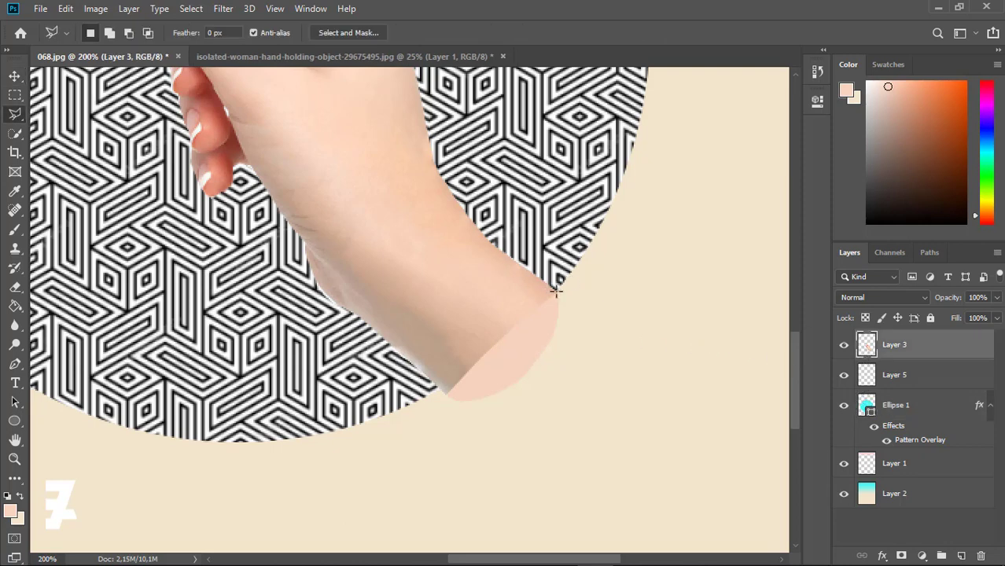
{"action": "left_click_drag", "start_coordinate": [546, 295], "coordinate": [469, 354]}
{"action": "left_click_drag", "start_coordinate": [444, 397], "coordinate": [556, 296]}
{"action": "key", "text": "Delete"}
{"action": "key", "text": "ctrl+d"}
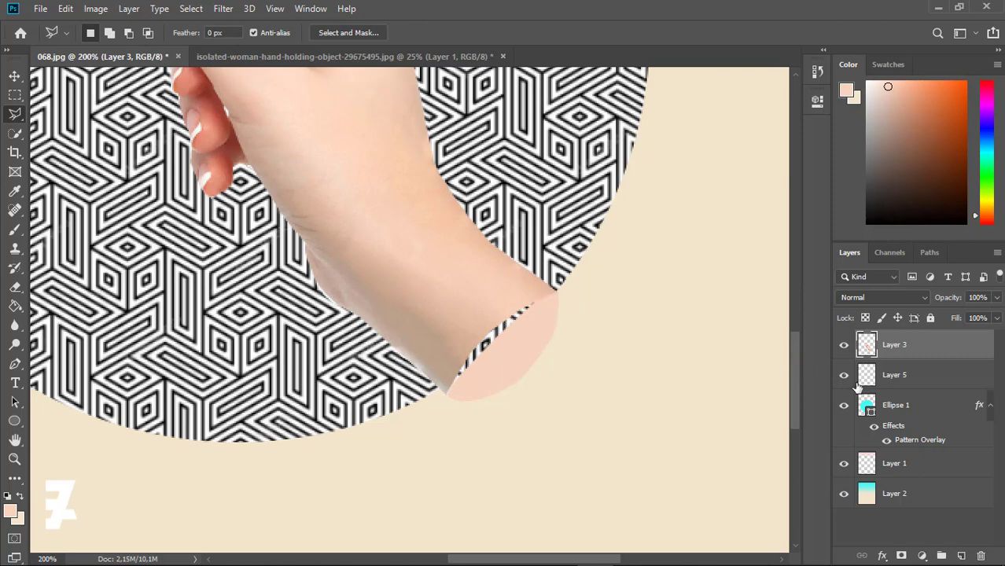
- Paint-bucket fill the wrist gap on Layer 5 with skin tone, then add empty Layer 6
{"action": "left_click", "coordinate": [859, 382]}
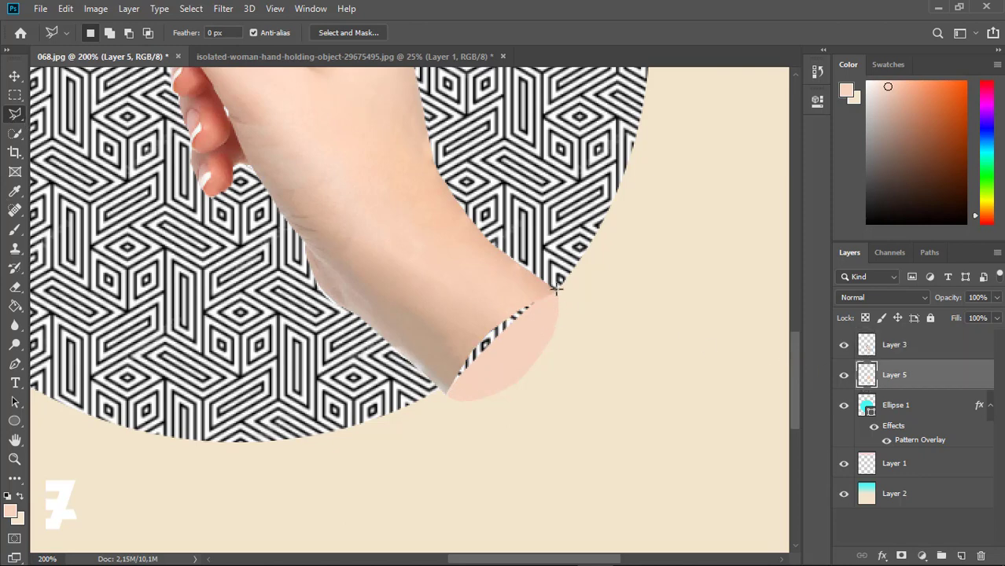
{"action": "mouse_move", "coordinate": [555, 290]}
{"action": "left_mouse_down"}
{"action": "mouse_move", "coordinate": [506, 315]}
{"action": "mouse_move", "coordinate": [446, 397]}
{"action": "mouse_move", "coordinate": [473, 389]}
{"action": "mouse_move", "coordinate": [557, 293]}
{"action": "left_mouse_up"}
{"action": "key", "text": "g"}
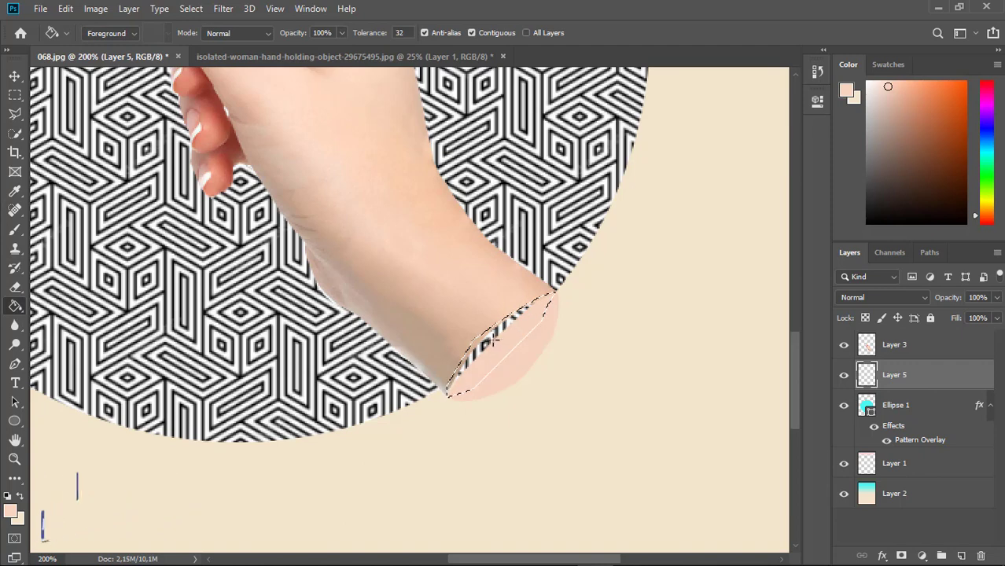
{"action": "left_click", "coordinate": [491, 339]}
{"action": "key", "text": "ctrl+d"}
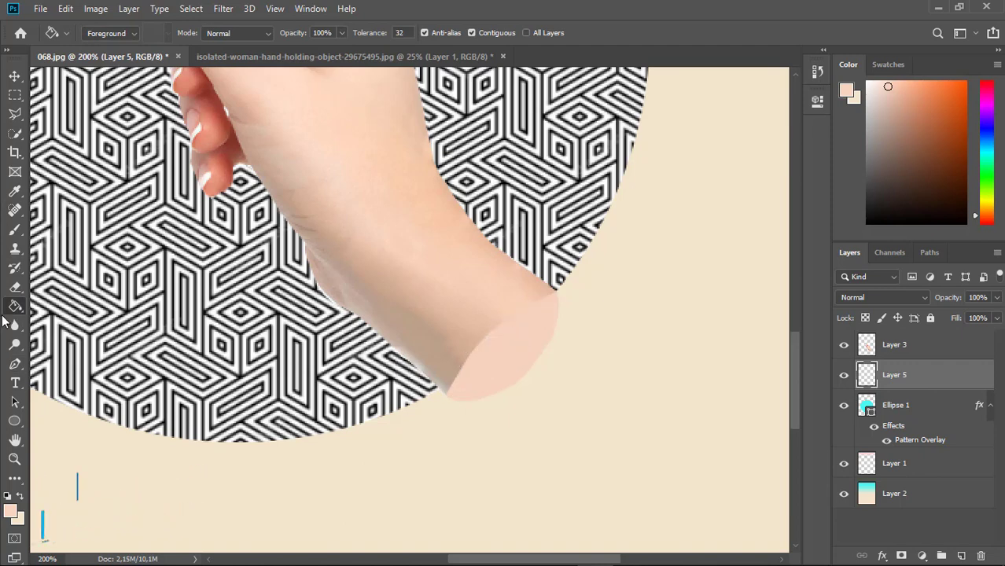
{"action": "left_click", "coordinate": [12, 116]}
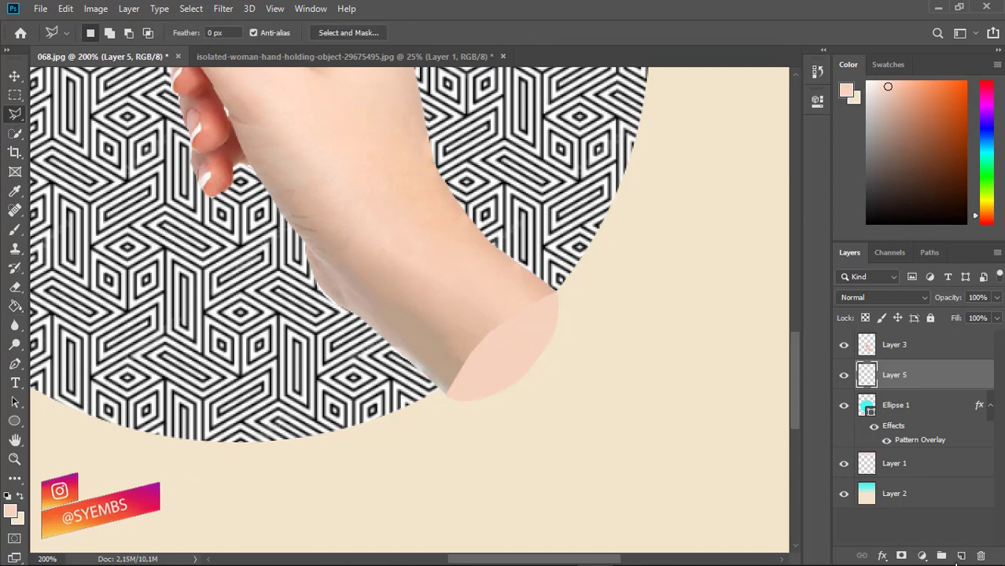
{"action": "key", "text": "ctrl+shift+alt+n"}
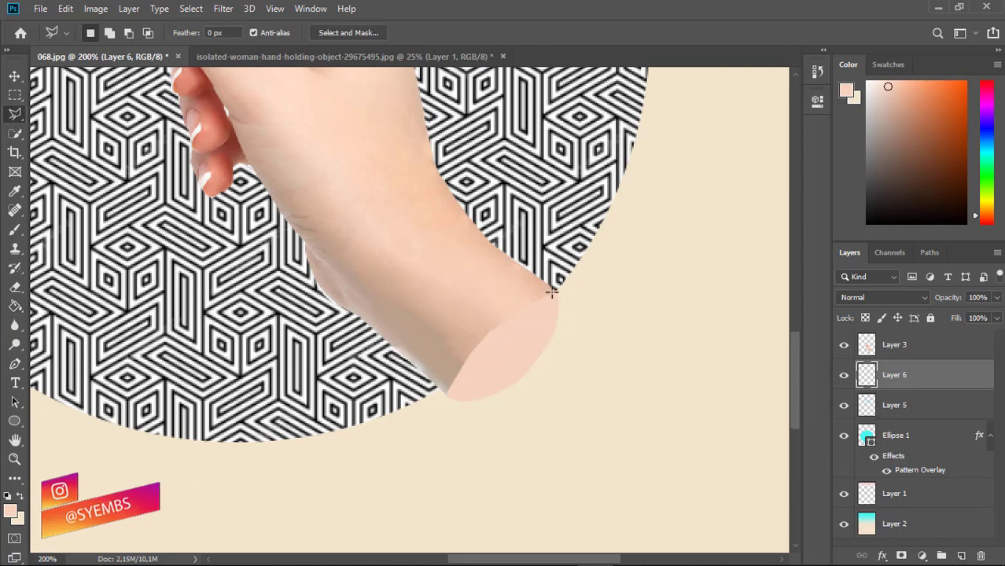
- Lasso the oval cut end of the forearm on Layer 6 and bring up the foreground colour picker
{"action": "mouse_move", "coordinate": [554, 294]}
{"action": "left_mouse_down"}
{"action": "mouse_move", "coordinate": [499, 326]}
{"action": "mouse_move", "coordinate": [451, 396]}
{"action": "mouse_move", "coordinate": [510, 384]}
{"action": "mouse_move", "coordinate": [527, 366]}
{"action": "left_mouse_up"}
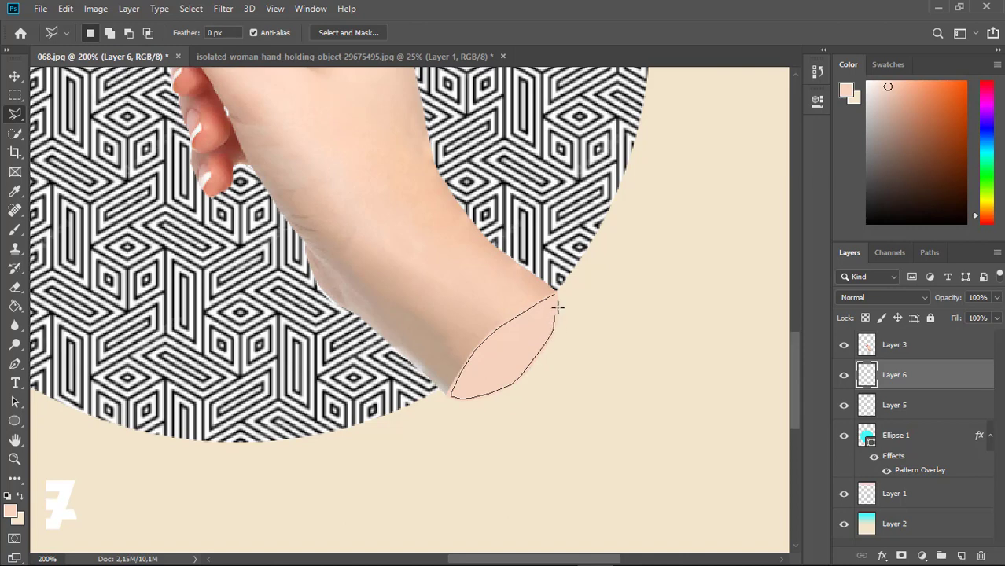
{"action": "left_click_drag", "start_coordinate": [555, 297], "coordinate": [556, 296]}
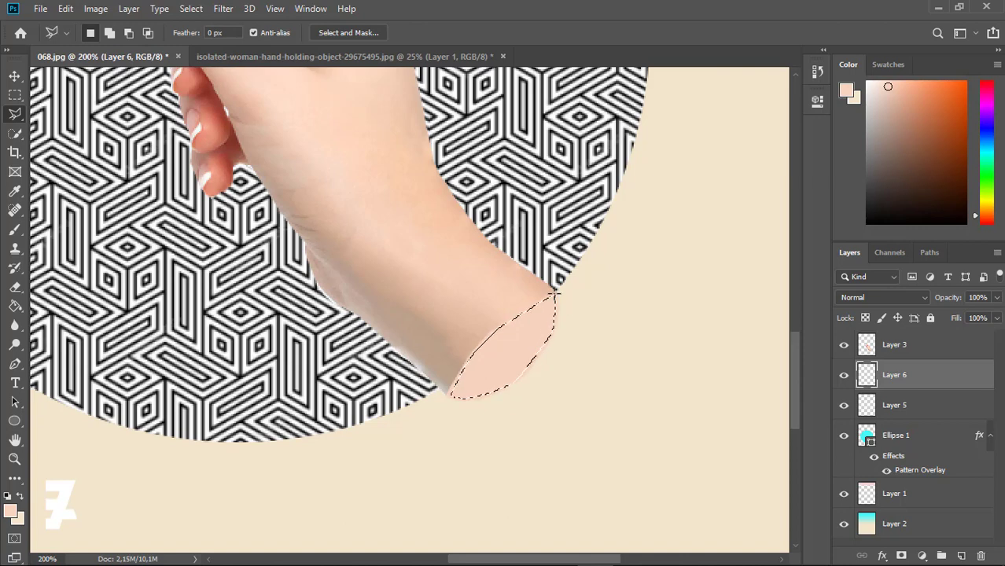
{"action": "left_click", "coordinate": [11, 512]}
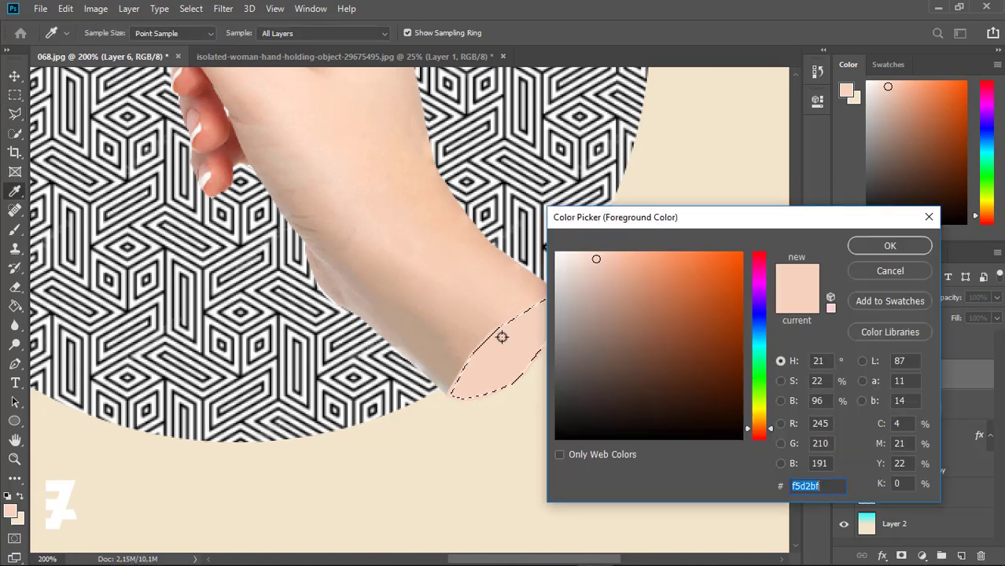
- Set the foreground colour to a dark brown hex value and the background to red A04447
{"action": "type", "text": "4"}
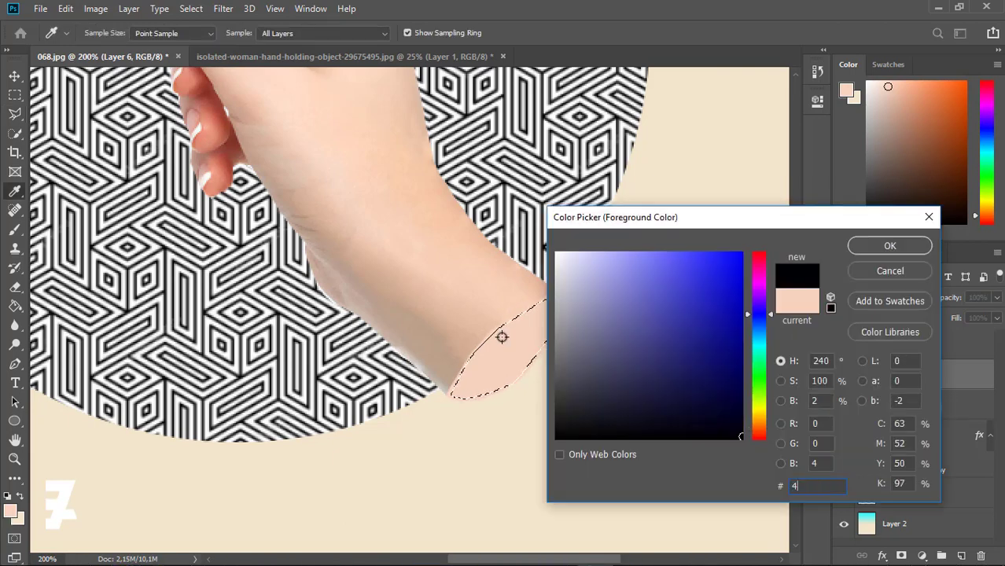
{"action": "type", "text": "5"}
{"action": "key", "text": "BackSpace"}
{"action": "type", "text": "1"}
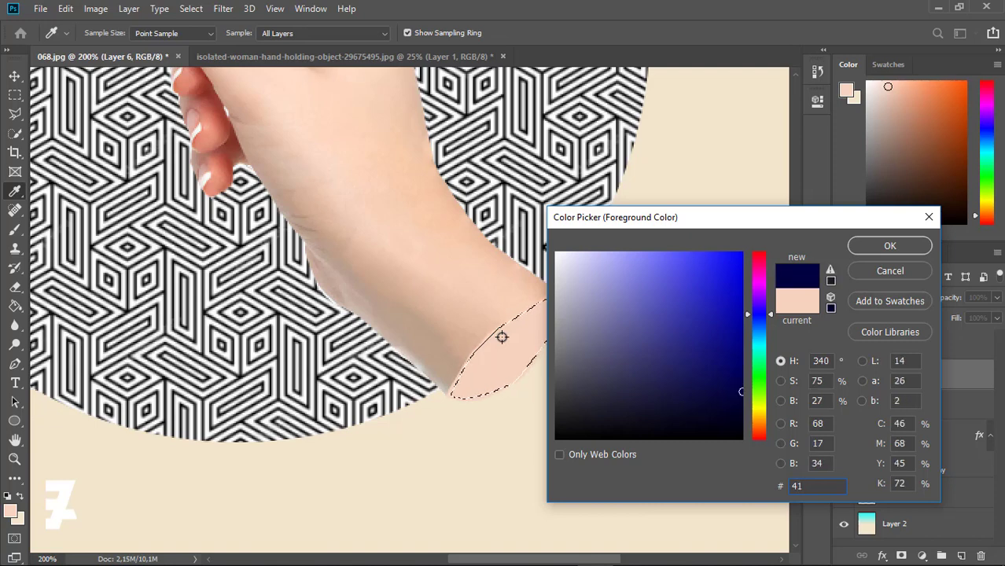
{"action": "type", "text": "2F3D"}
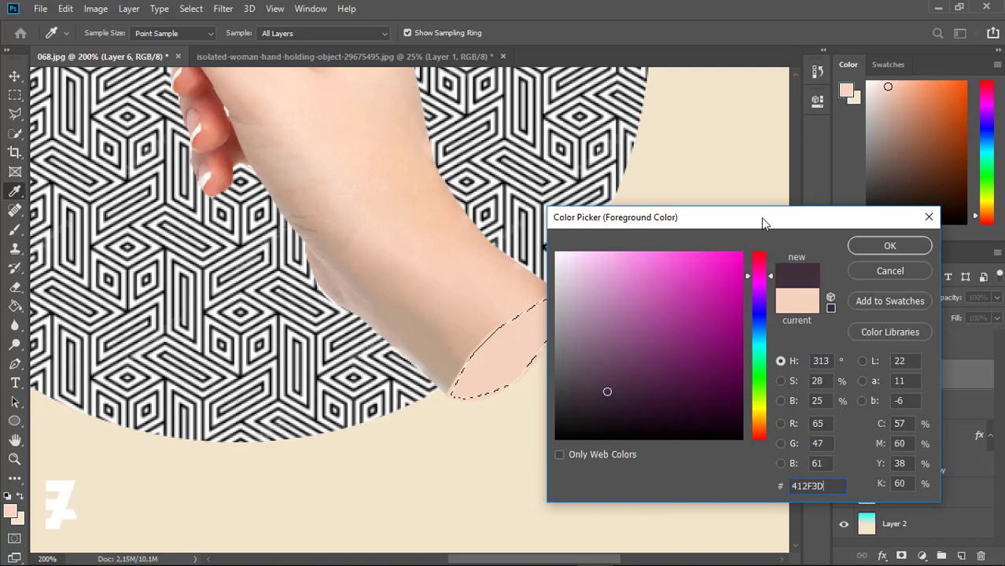
{"action": "key", "text": "BackSpace"}
{"action": "key", "text": "BackSpace"}
{"action": "type", "text": "2D"}
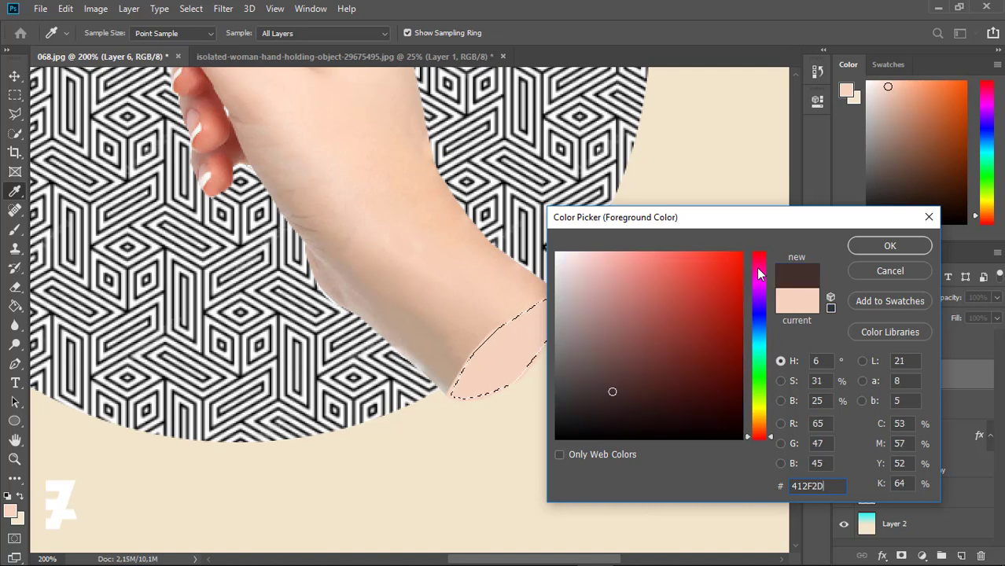
{"action": "left_click", "coordinate": [851, 248]}
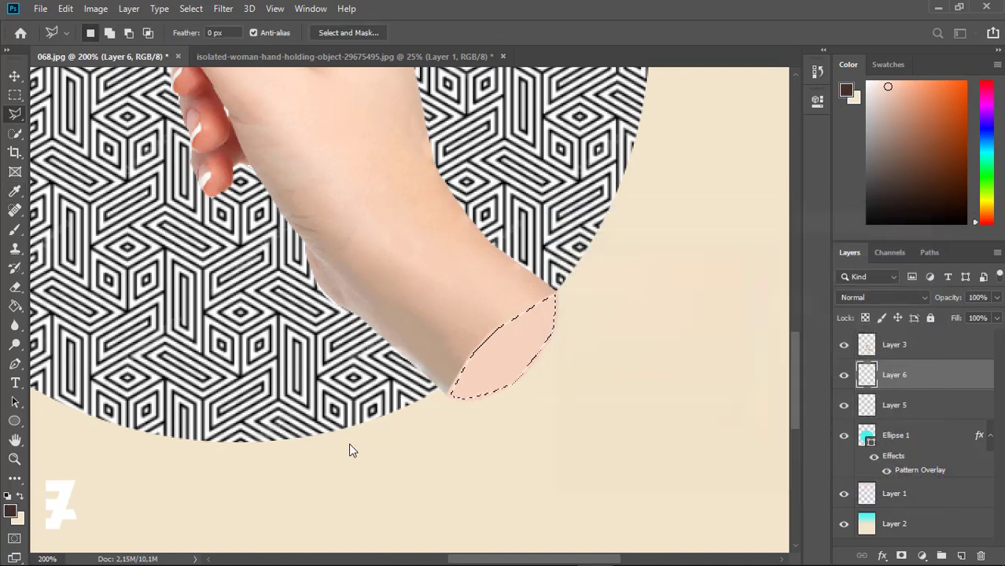
{"action": "left_click", "coordinate": [20, 522]}
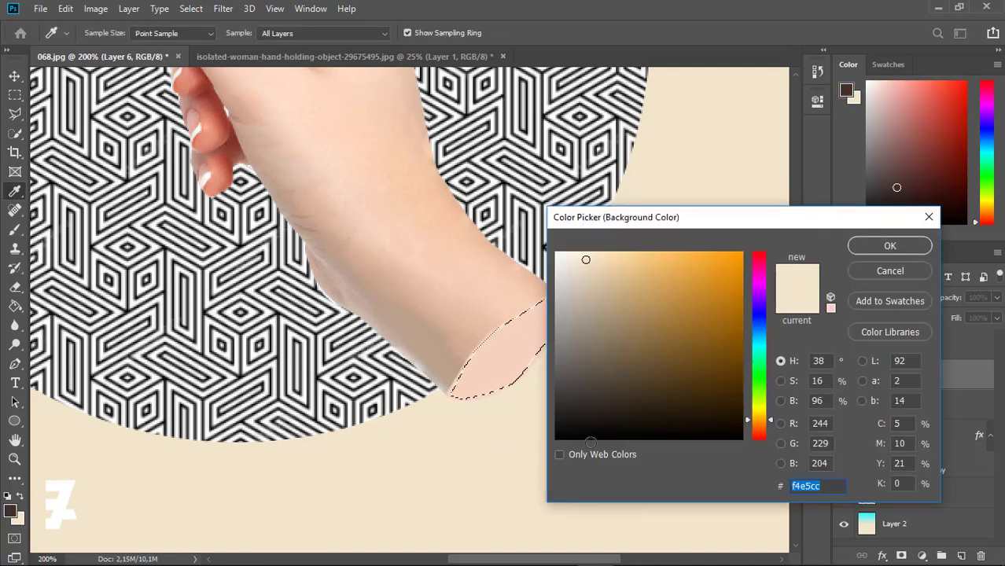
{"action": "type", "text": "A0"}
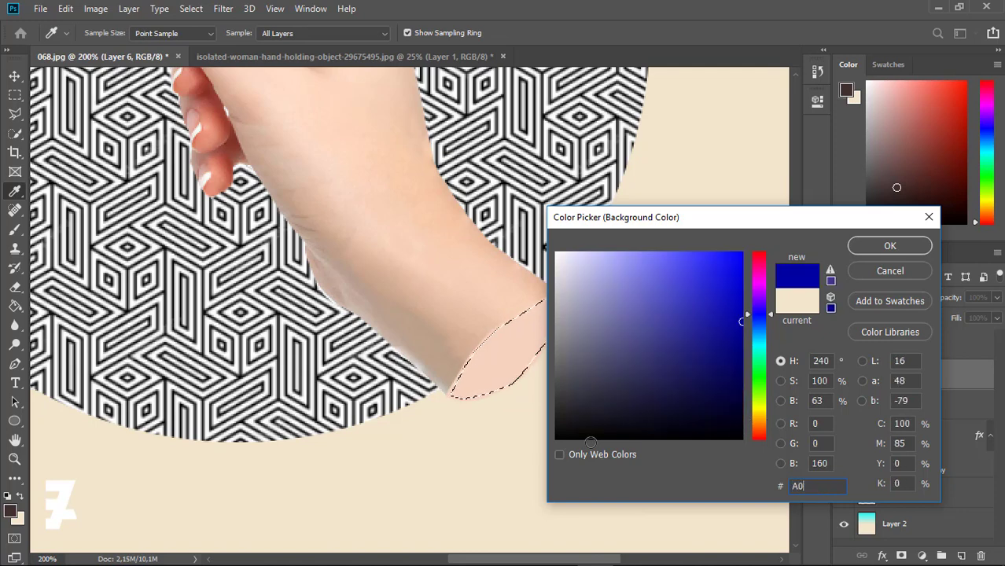
{"action": "type", "text": "4447"}
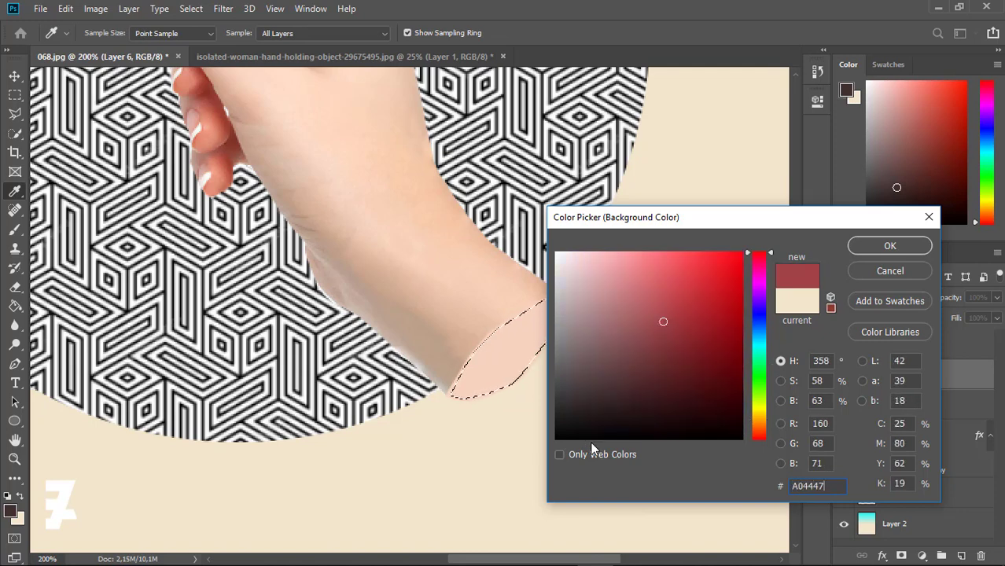
{"action": "left_click", "coordinate": [868, 247]}
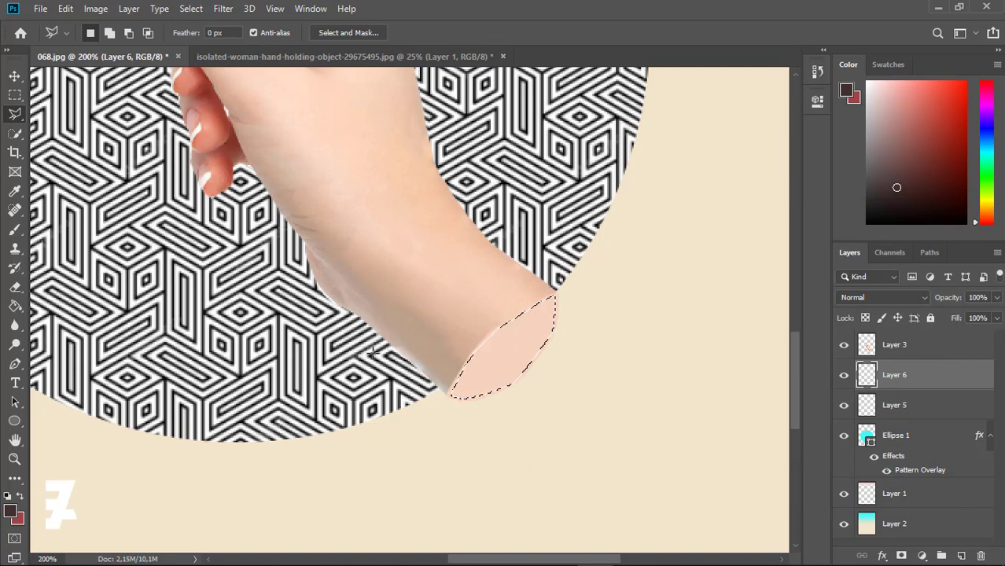
- Fill the wrist cut with a dark-red gradient, refining it, and check it at 200% and 100%
{"action": "right_click", "coordinate": [14, 307]}
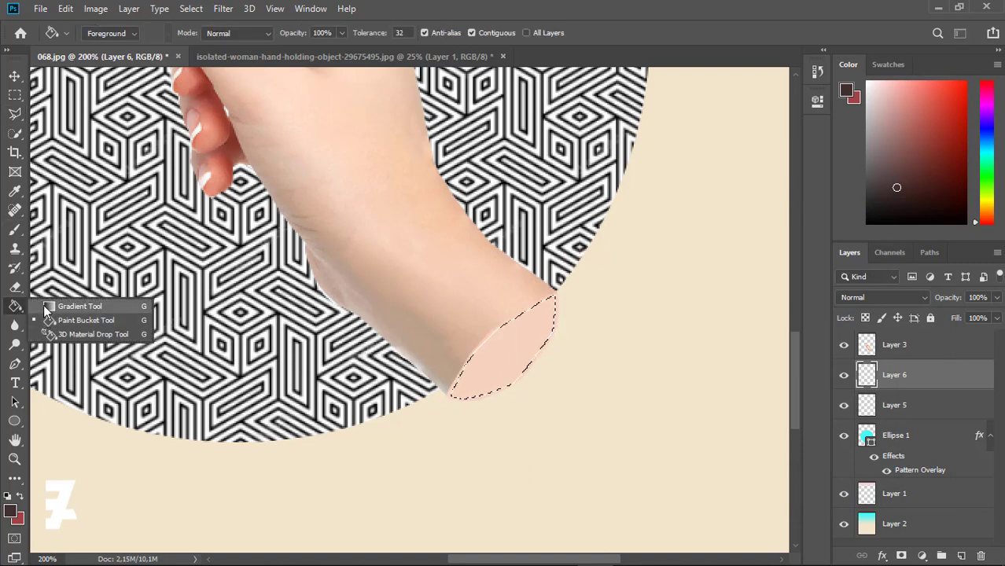
{"action": "left_click", "coordinate": [48, 300]}
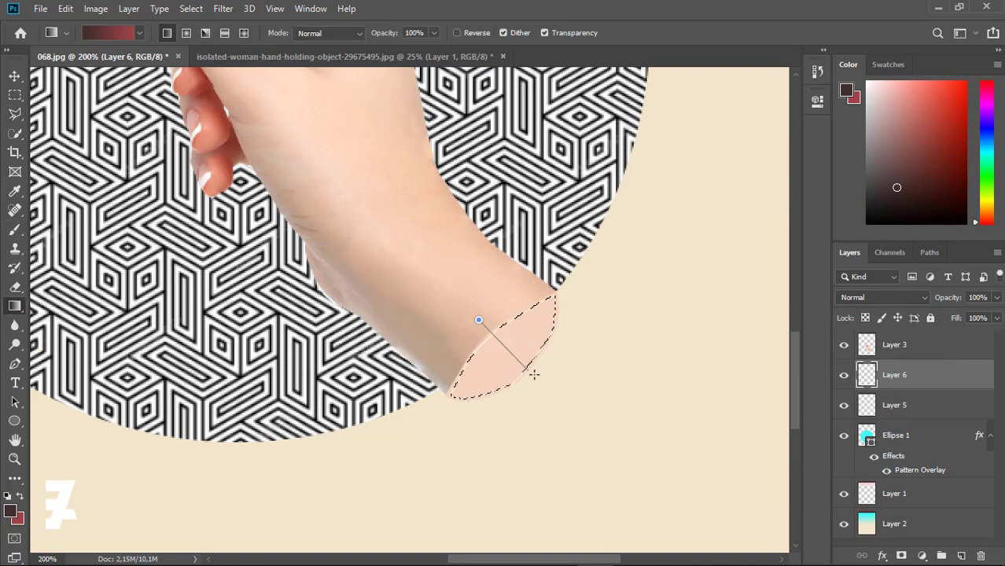
{"action": "left_click_drag", "start_coordinate": [488, 331], "coordinate": [534, 375]}
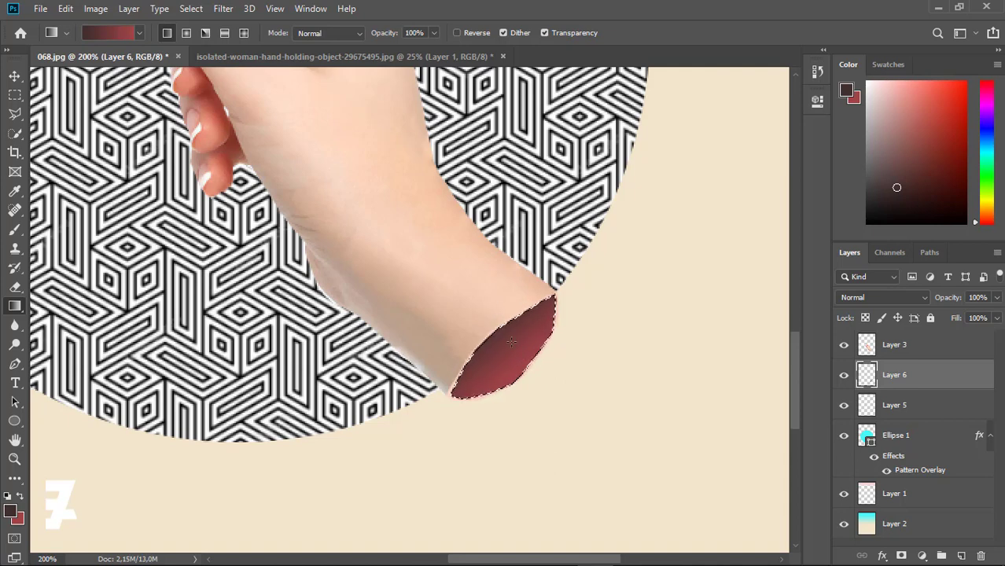
{"action": "left_click_drag", "start_coordinate": [510, 341], "coordinate": [472, 313]}
{"action": "left_click_drag", "start_coordinate": [513, 354], "coordinate": [511, 349]}
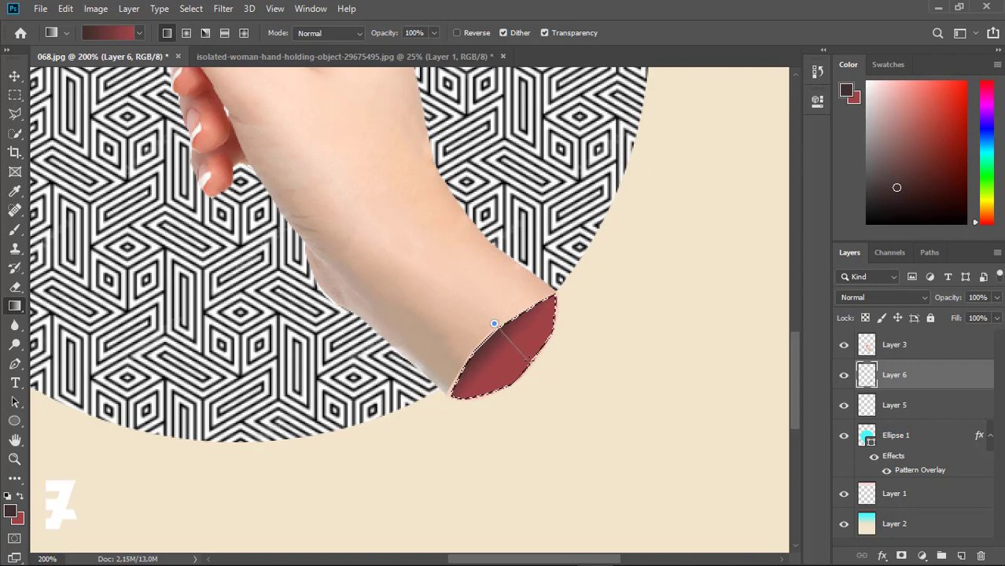
{"action": "left_click_drag", "start_coordinate": [526, 360], "coordinate": [526, 358]}
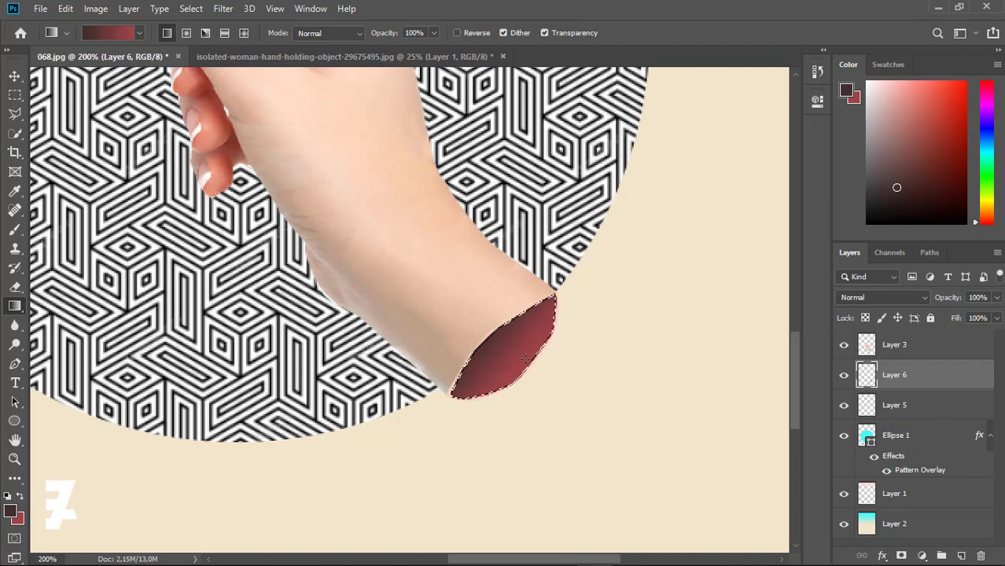
{"action": "key", "text": "ctrl+minus"}
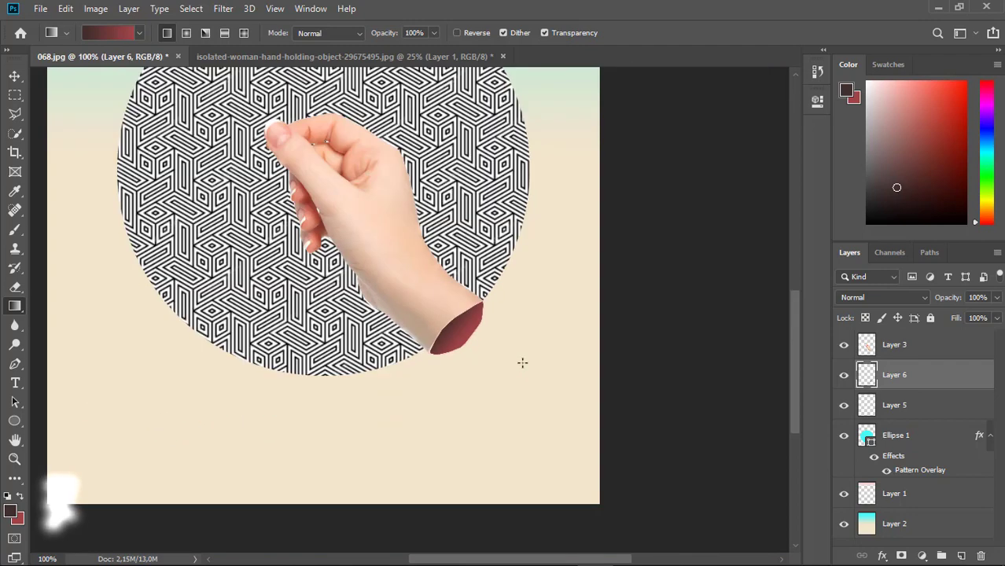
{"action": "key", "text": "ctrl+minus"}
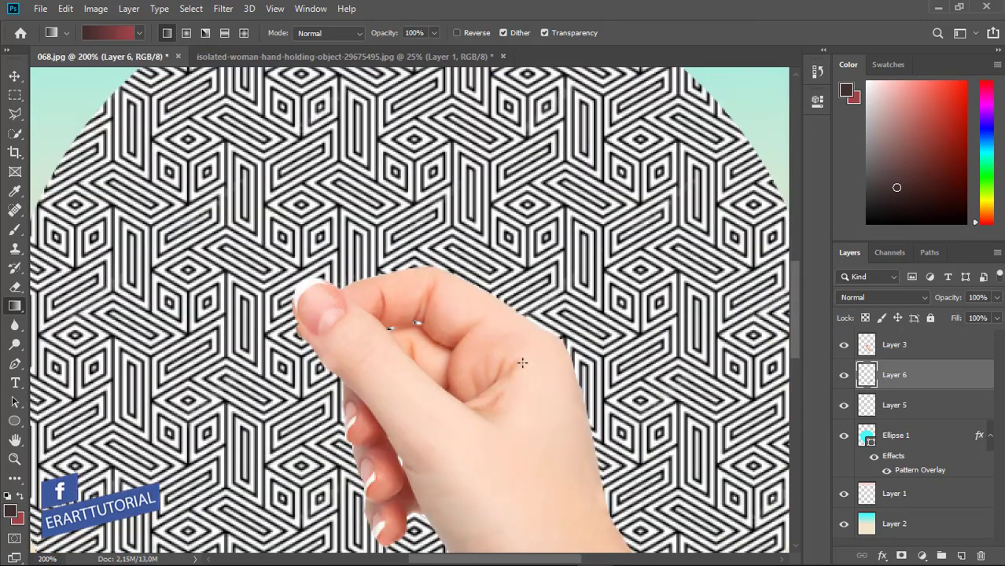
{"action": "key", "text": "ctrl+plus"}
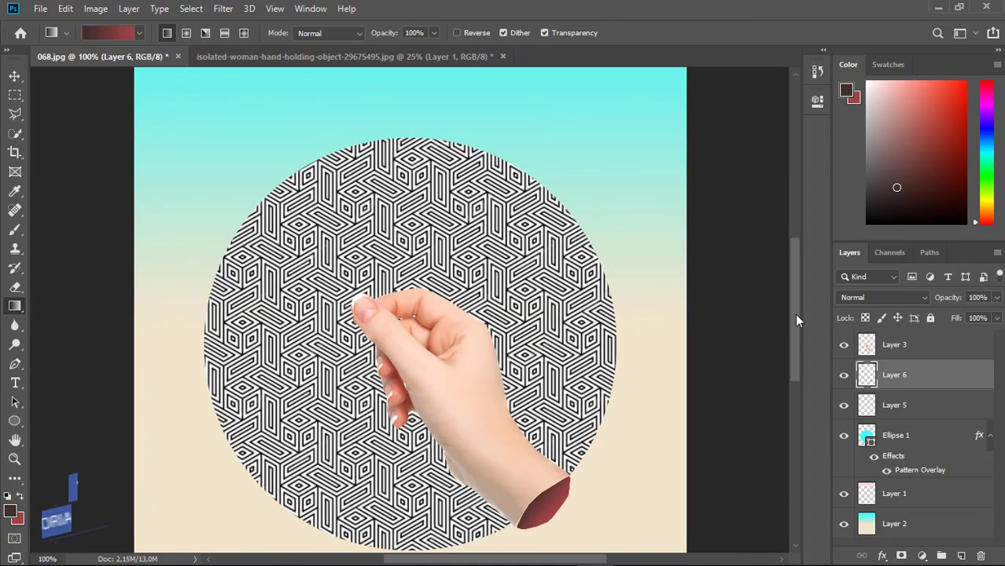
{"action": "left_click_drag", "start_coordinate": [794, 313], "coordinate": [796, 344]}
{"action": "key", "text": "ctrl+plus"}
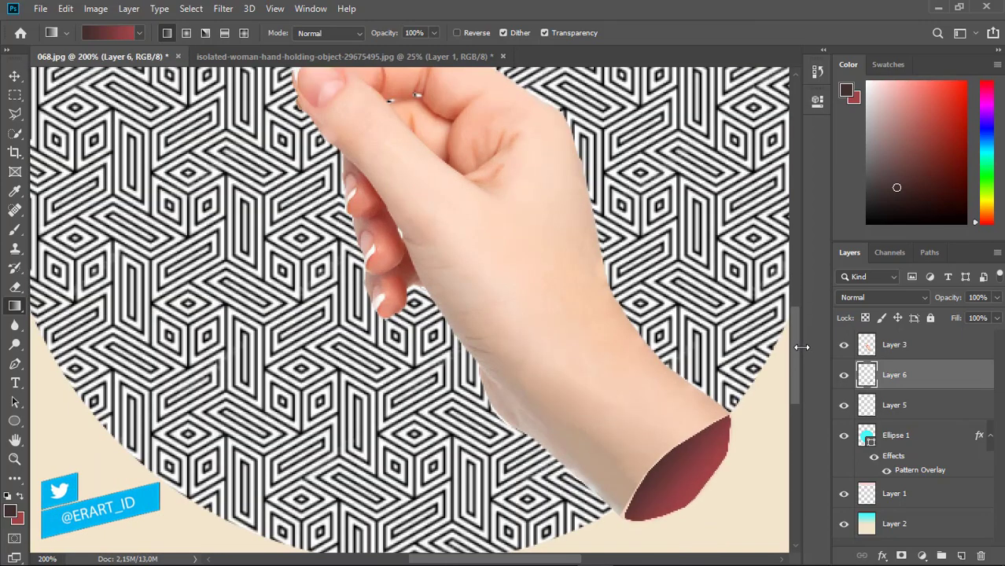
{"action": "key", "text": "ctrl+minus"}
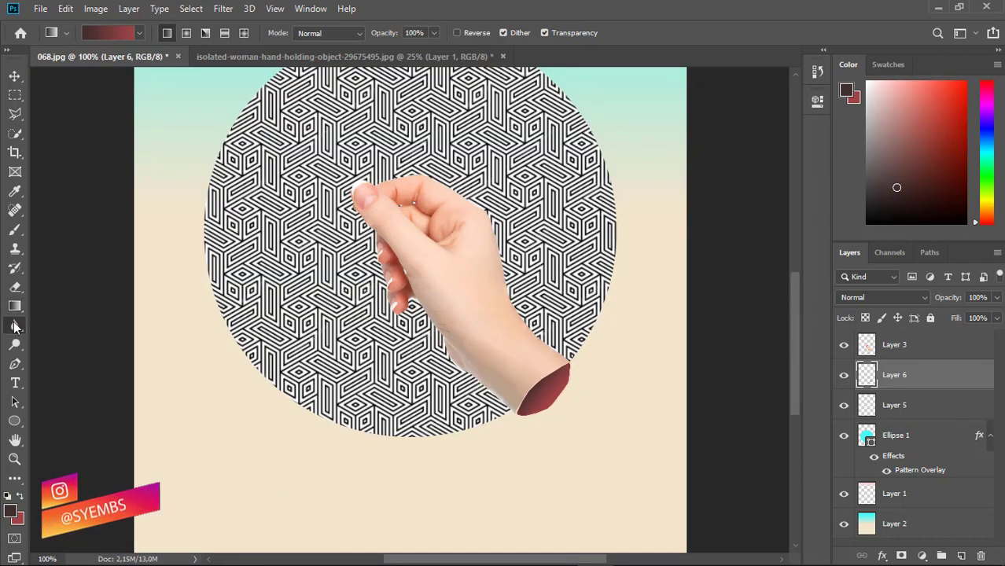
- Blur the dark red wrist fill at 50% strength to soften its shading
{"action": "left_click", "coordinate": [14, 325]}
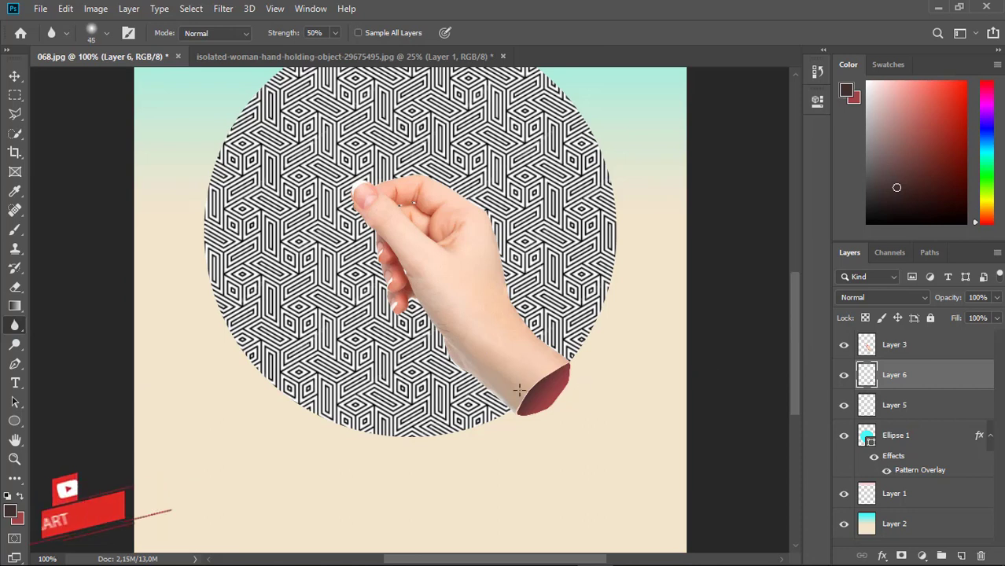
{"action": "left_click_drag", "start_coordinate": [534, 397], "coordinate": [534, 393]}
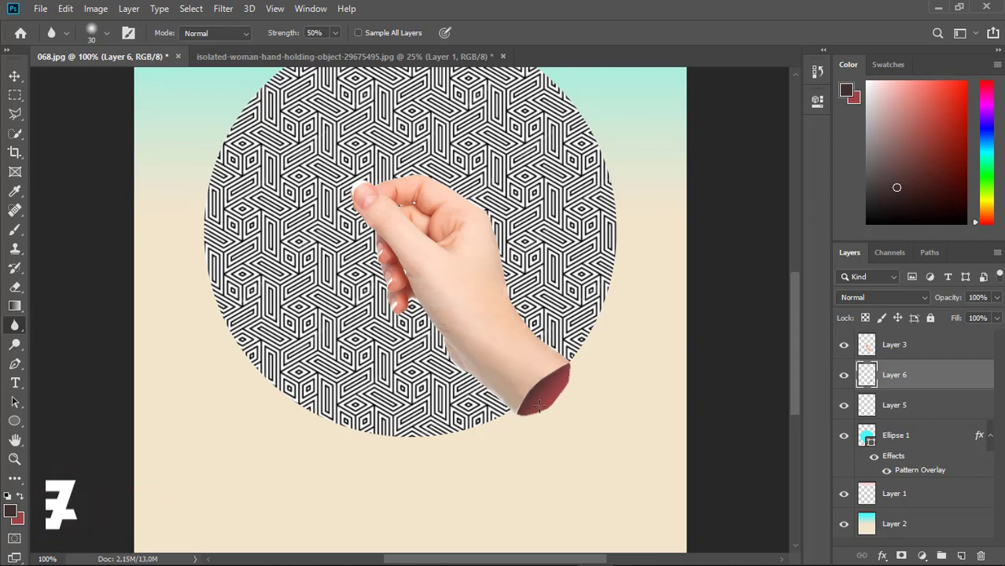
{"action": "left_click_drag", "start_coordinate": [792, 324], "coordinate": [792, 311]}
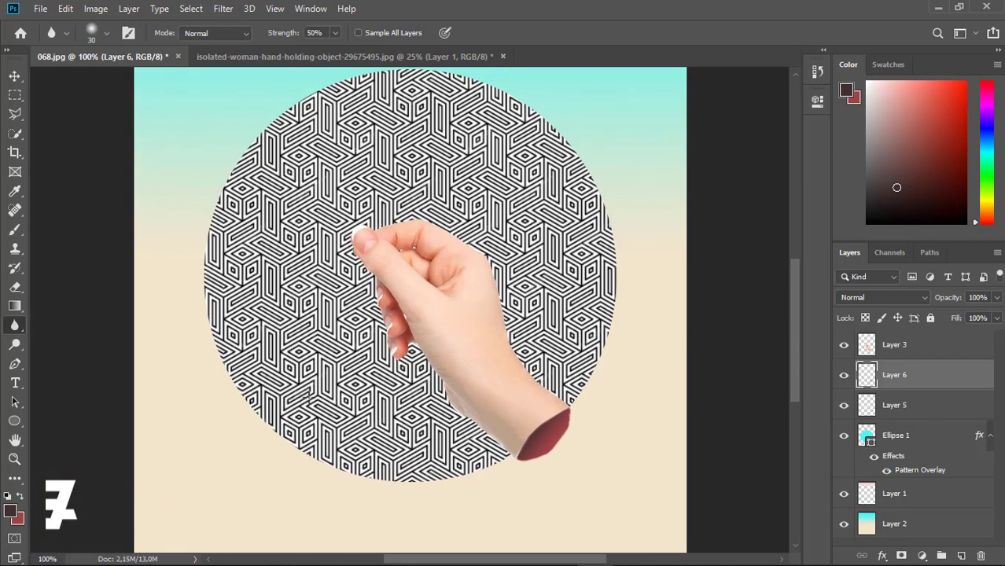
{"action": "left_click", "coordinate": [14, 77]}
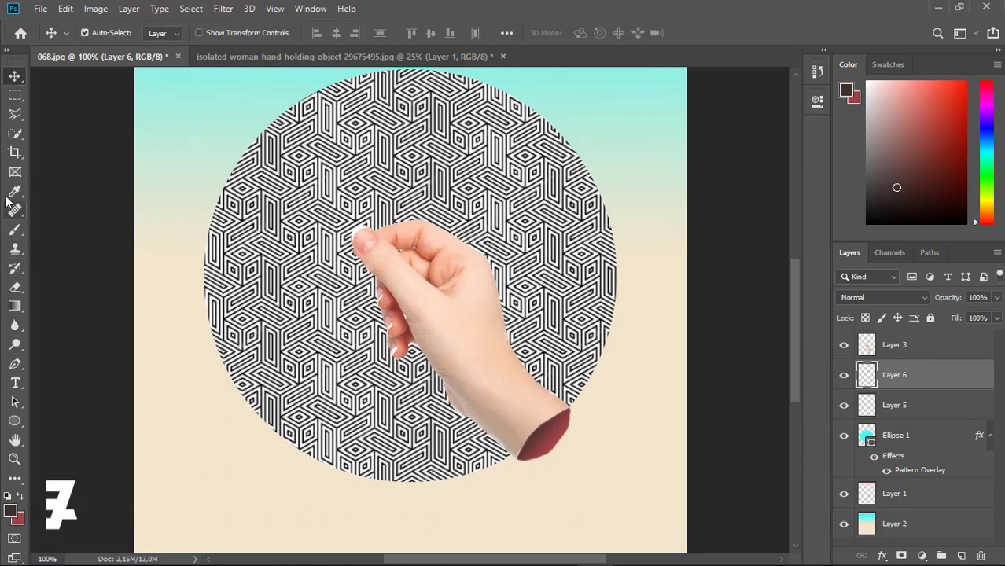
- Draw a 12 × 786 px vertical rectangle on a new layer through the circle and hand
{"action": "left_click", "coordinate": [14, 420]}
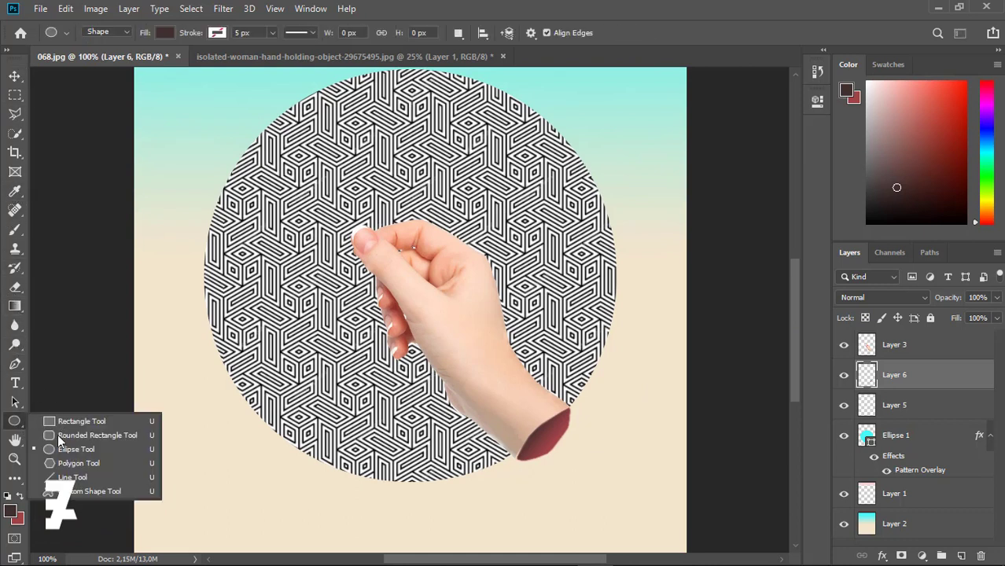
{"action": "left_click", "coordinate": [54, 422]}
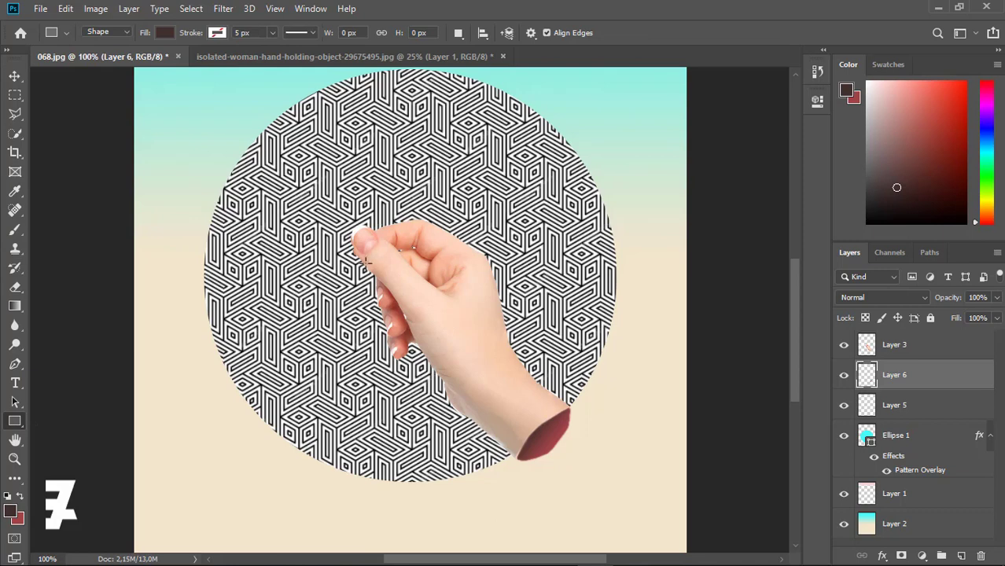
{"action": "left_click", "coordinate": [928, 345]}
{"action": "left_click", "coordinate": [961, 556]}
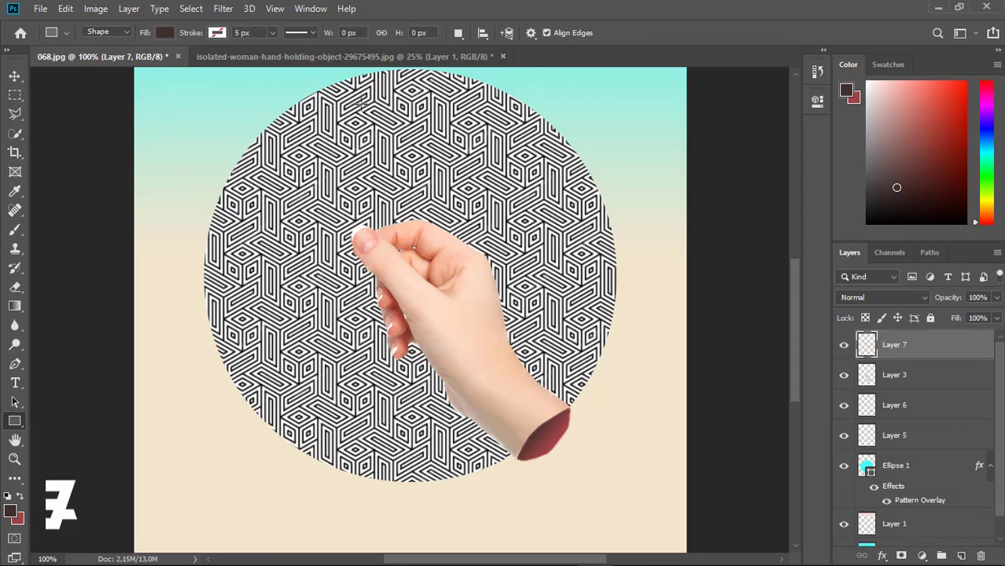
{"action": "key", "text": "ctrl+minus"}
{"action": "key", "text": "ctrl+minus"}
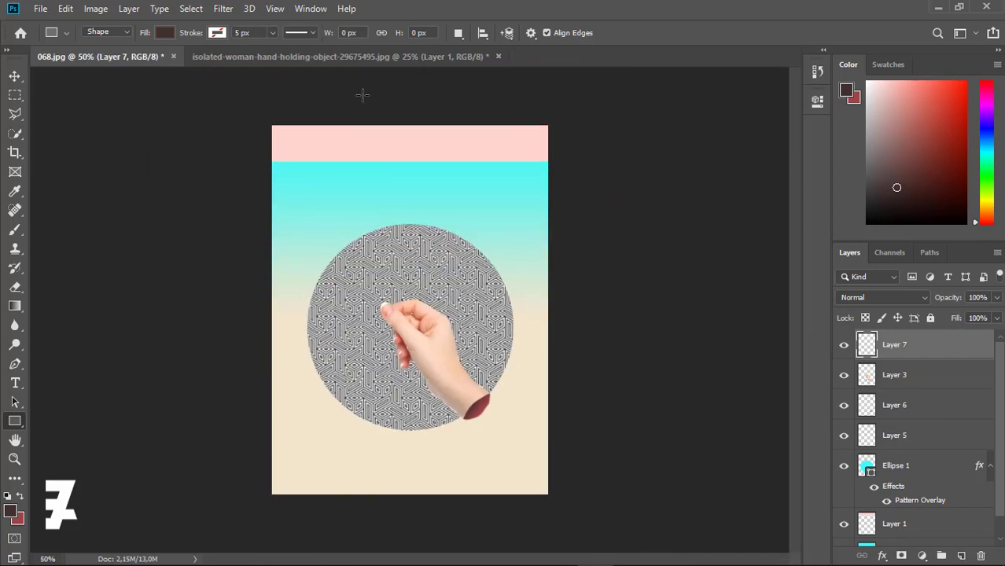
{"action": "left_click_drag", "start_coordinate": [386, 186], "coordinate": [390, 474]}
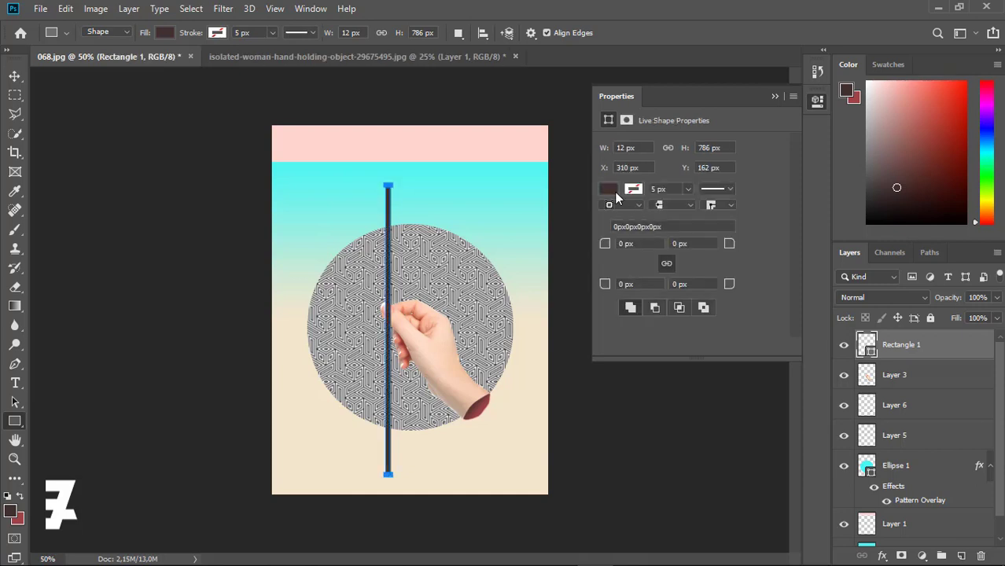
- Change the Rectangle 1 bar's fill to hot pink FE569A
{"action": "left_click", "coordinate": [610, 190]}
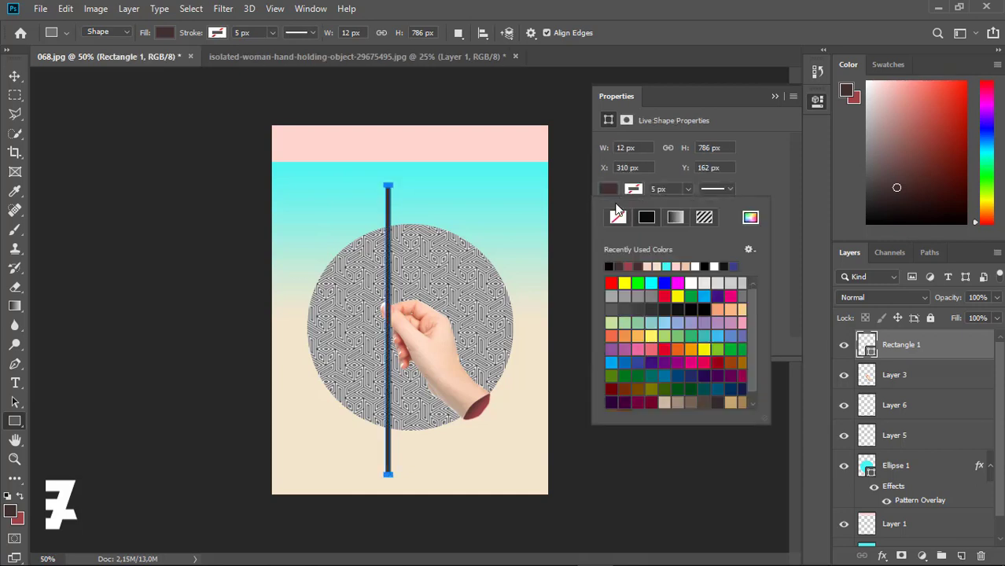
{"action": "left_click", "coordinate": [749, 218]}
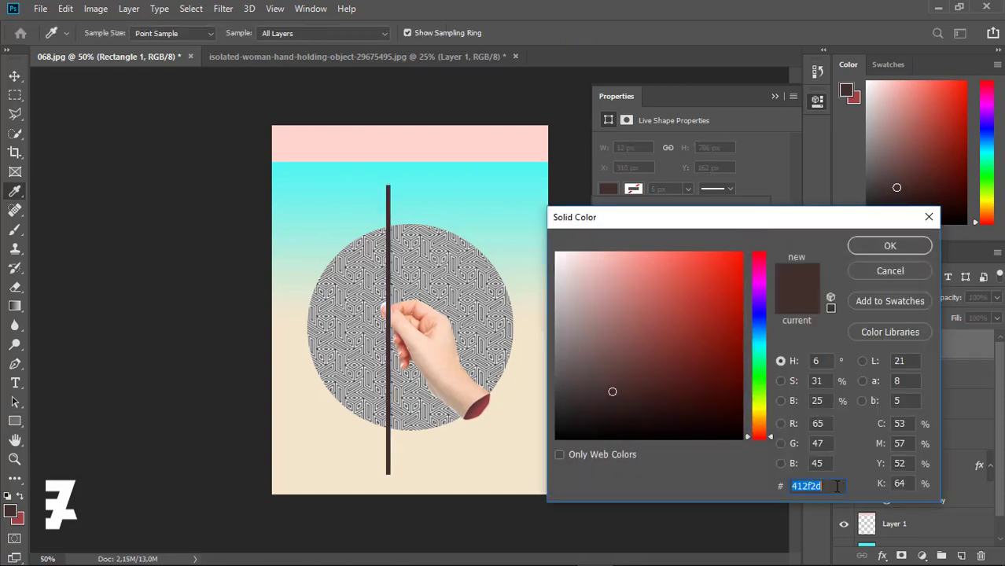
{"action": "type", "text": "FE"}
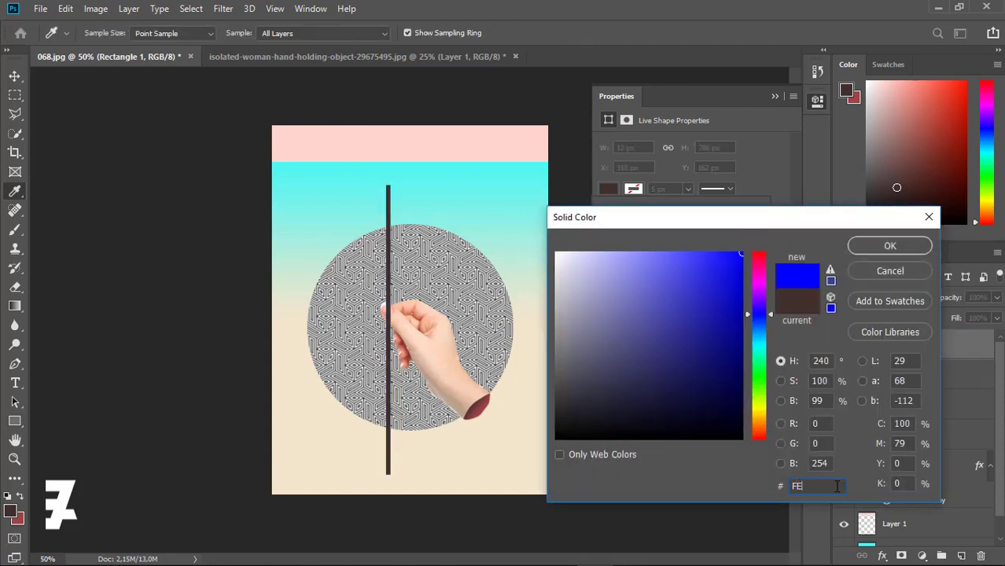
{"action": "type", "text": "569"}
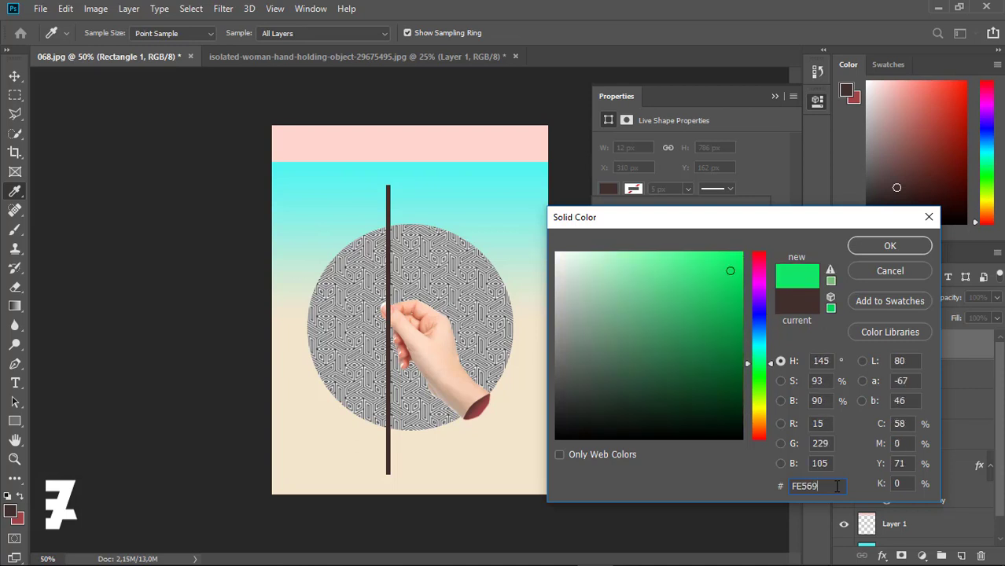
{"action": "type", "text": "A"}
{"action": "left_click", "coordinate": [871, 249]}
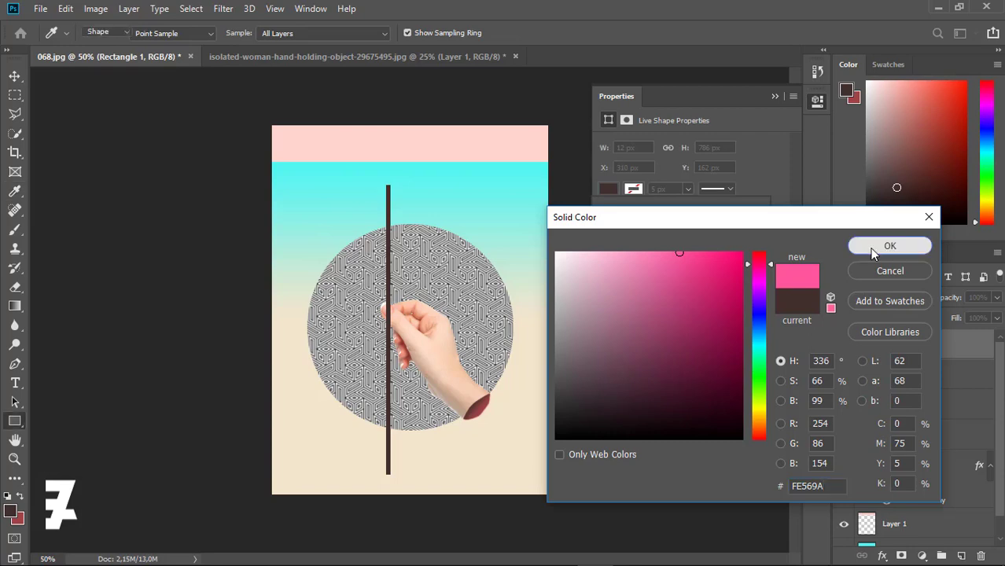
{"action": "left_click", "coordinate": [775, 96]}
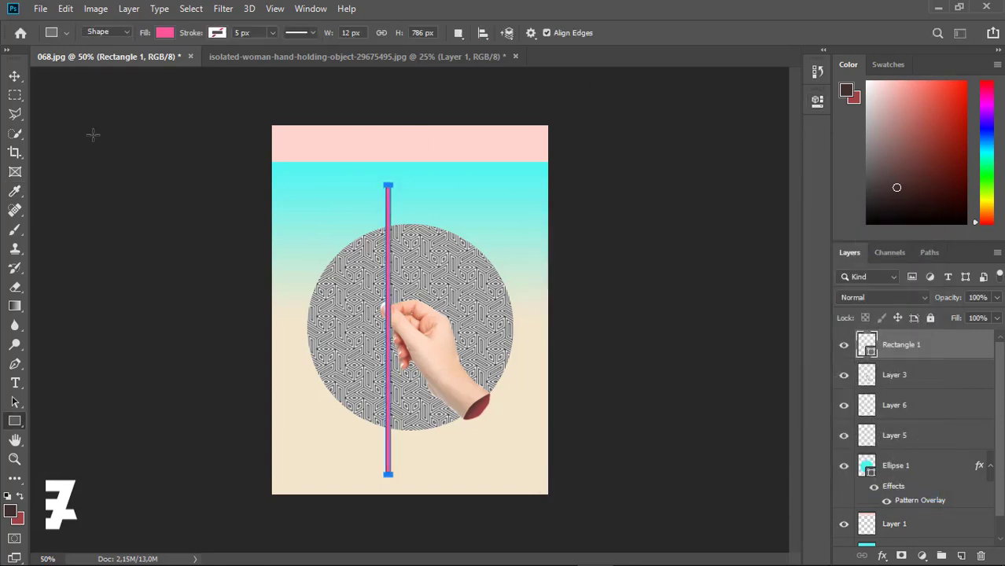
{"action": "key", "text": "v"}
{"action": "key", "text": "ctrl+plus"}
{"action": "key", "text": "ctrl+plus"}
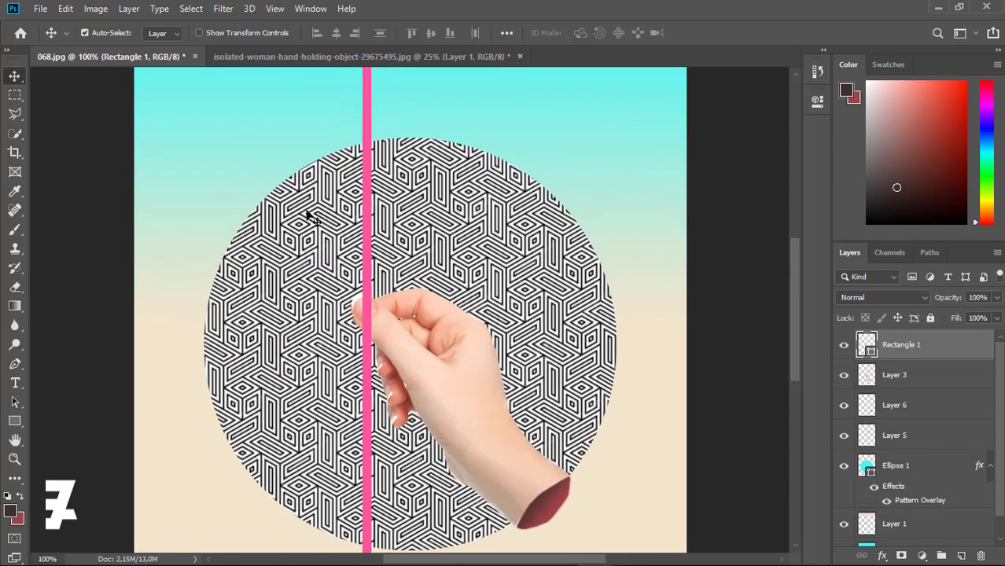
- Nudge the pink bar right, add a layer mask, set a 0% hardness brush, and lower opacity to 21%
{"action": "left_click_drag", "start_coordinate": [369, 272], "coordinate": [391, 270]}
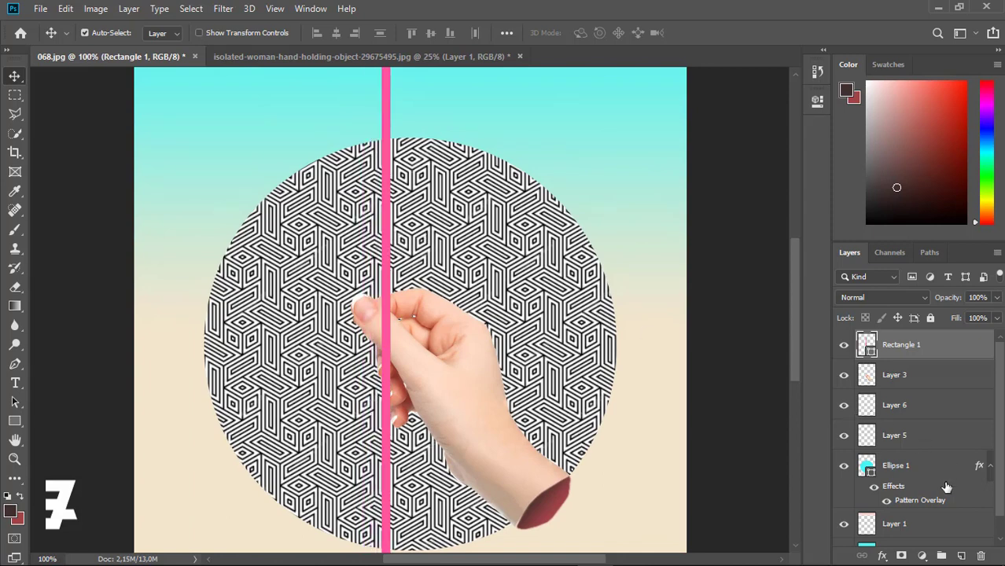
{"action": "left_click", "coordinate": [905, 555]}
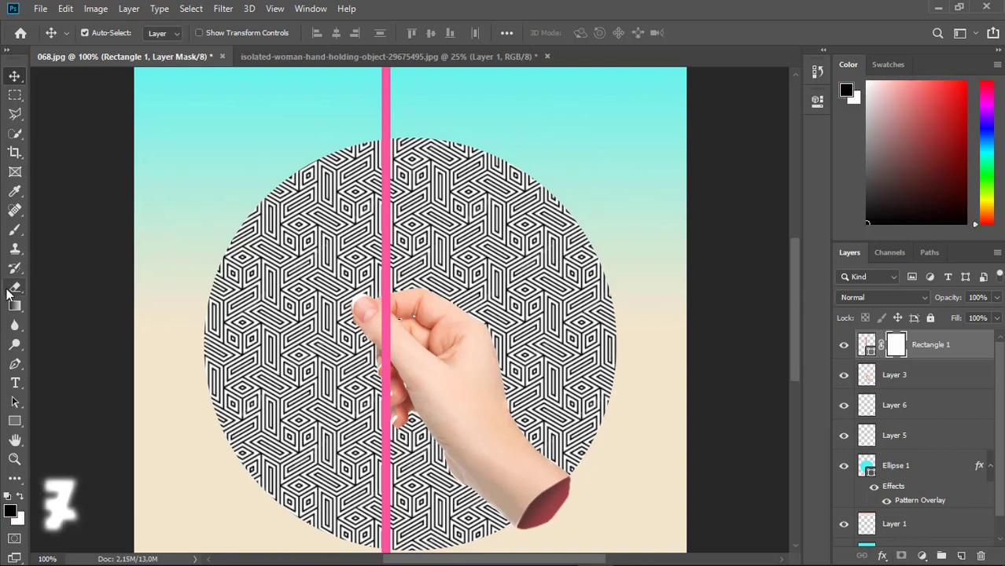
{"action": "left_click", "coordinate": [14, 232]}
{"action": "left_click", "coordinate": [105, 33]}
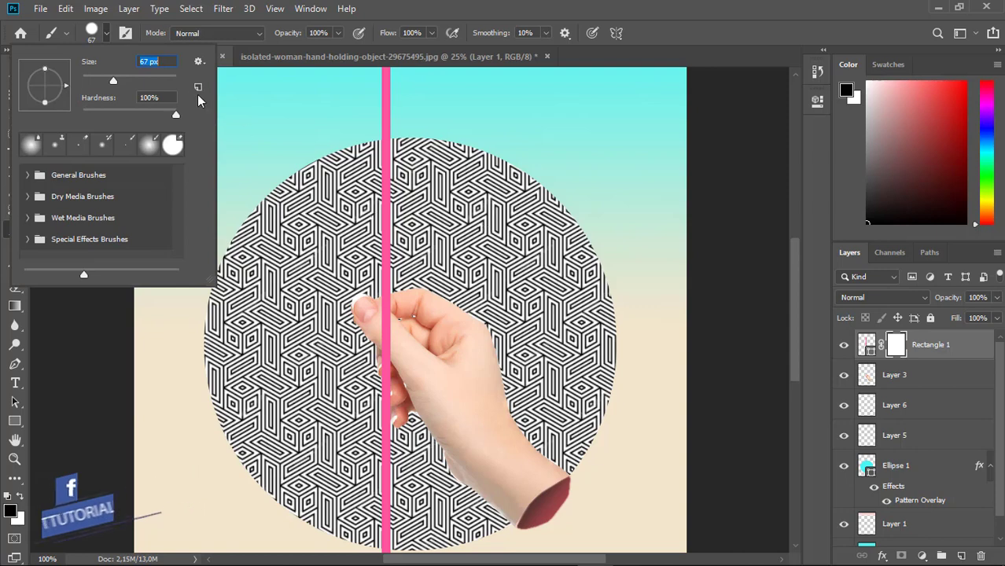
{"action": "left_click_drag", "start_coordinate": [176, 114], "coordinate": [61, 121]}
{"action": "left_click", "coordinate": [997, 298]}
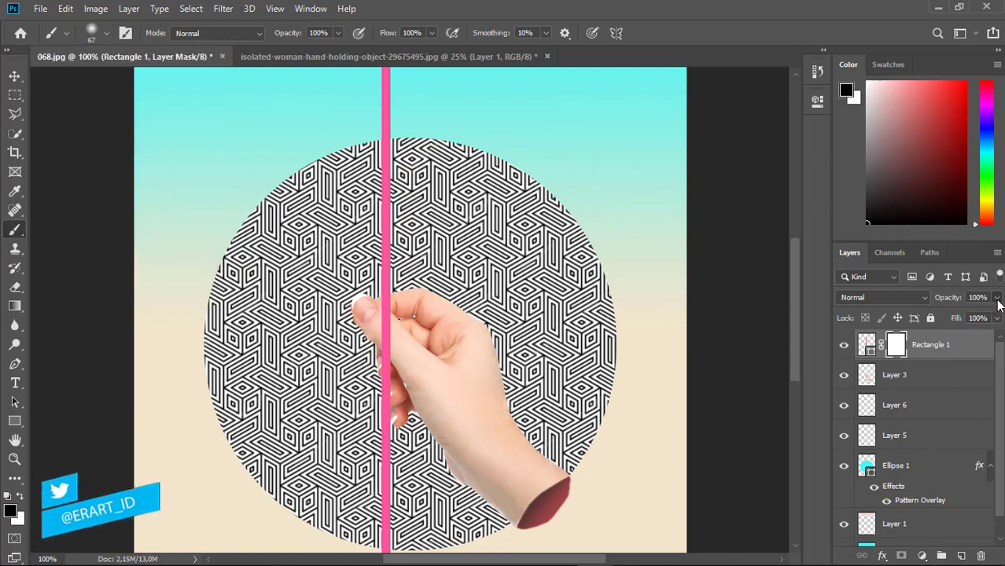
{"action": "left_click_drag", "start_coordinate": [997, 315], "coordinate": [940, 318]}
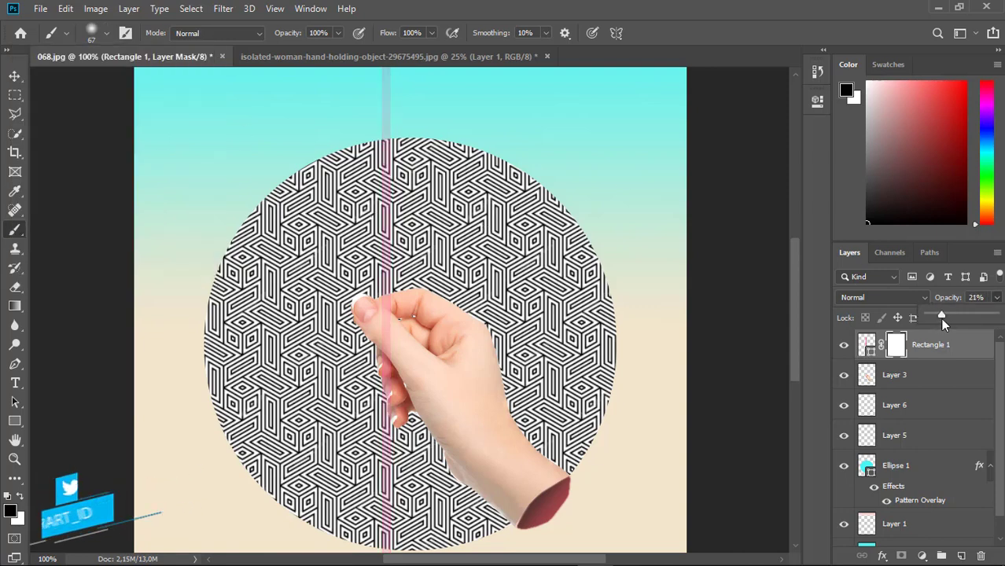
- At 200% zoom, make a polygonal selection where the pink bar crosses the thumb
{"action": "key", "text": "ctrl+plus"}
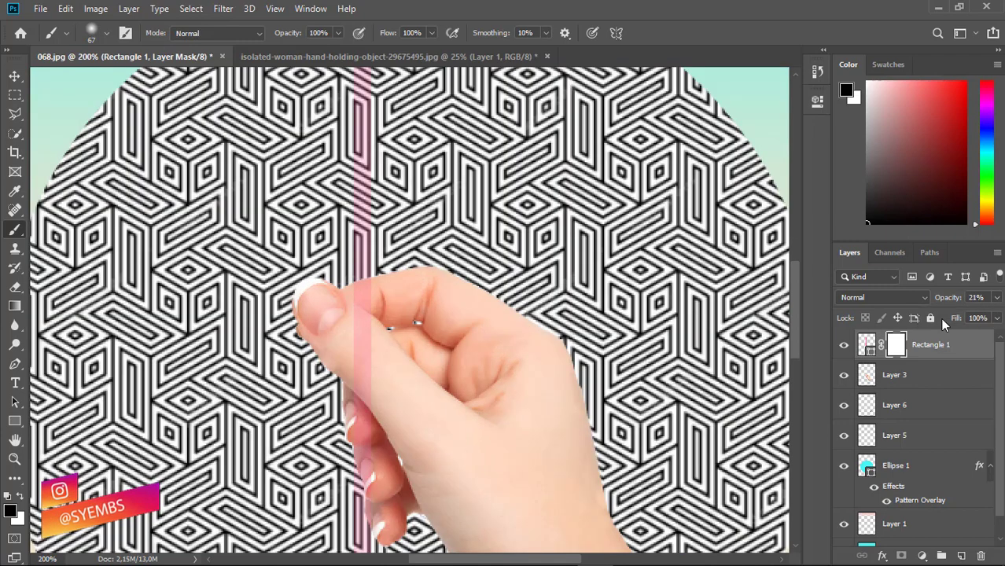
{"action": "left_click", "coordinate": [14, 113]}
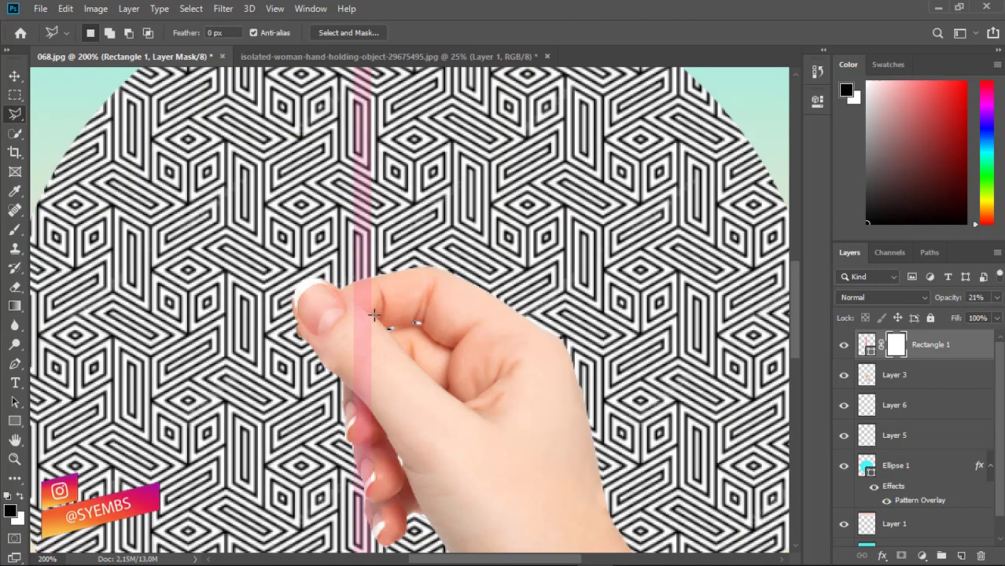
{"action": "left_click", "coordinate": [355, 301]}
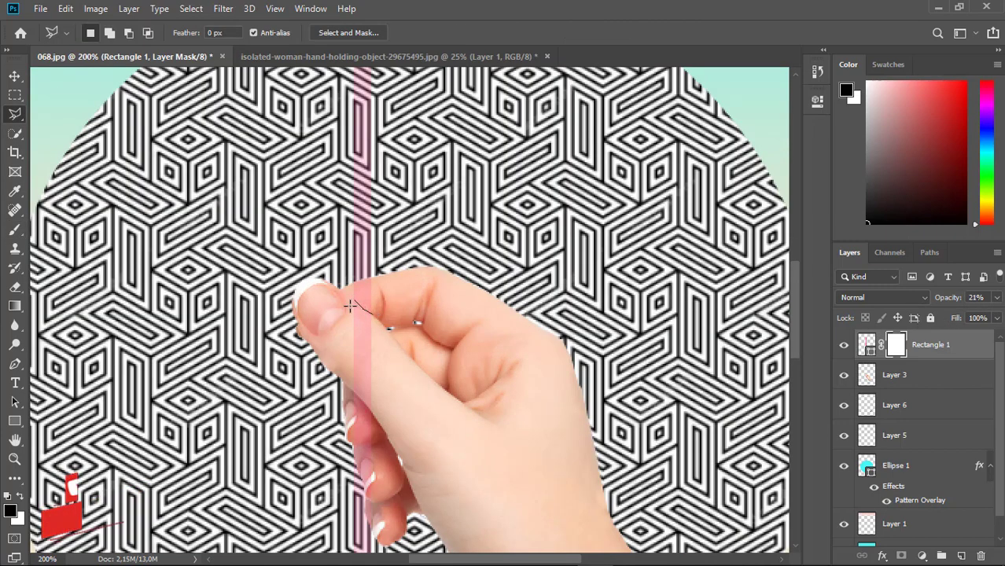
{"action": "left_click", "coordinate": [338, 367]}
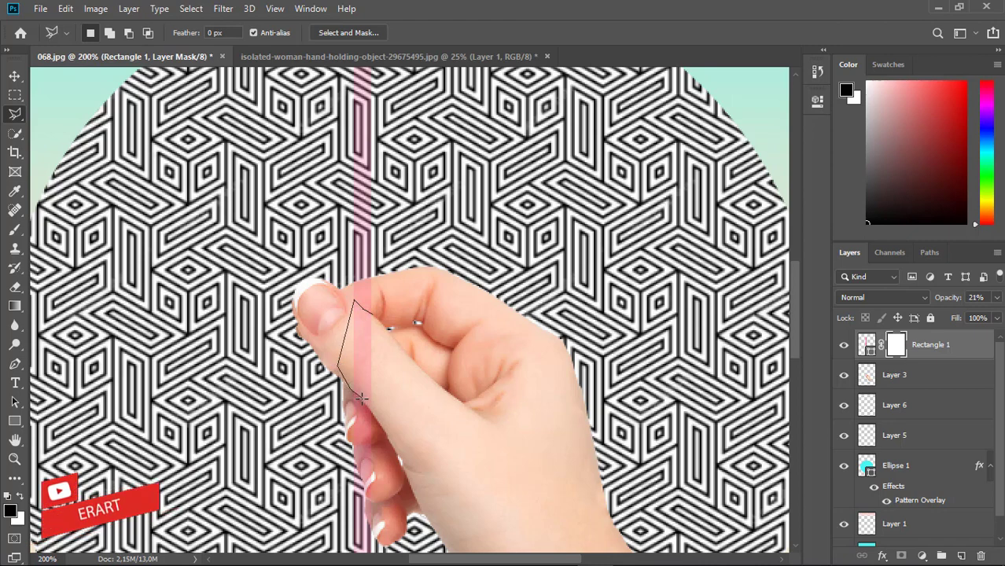
{"action": "left_click", "coordinate": [379, 395]}
{"action": "double_click", "coordinate": [378, 320]}
- Paint black on Rectangle 1's mask with a smaller brush to hide the bar over the thumb
{"action": "left_click", "coordinate": [15, 233]}
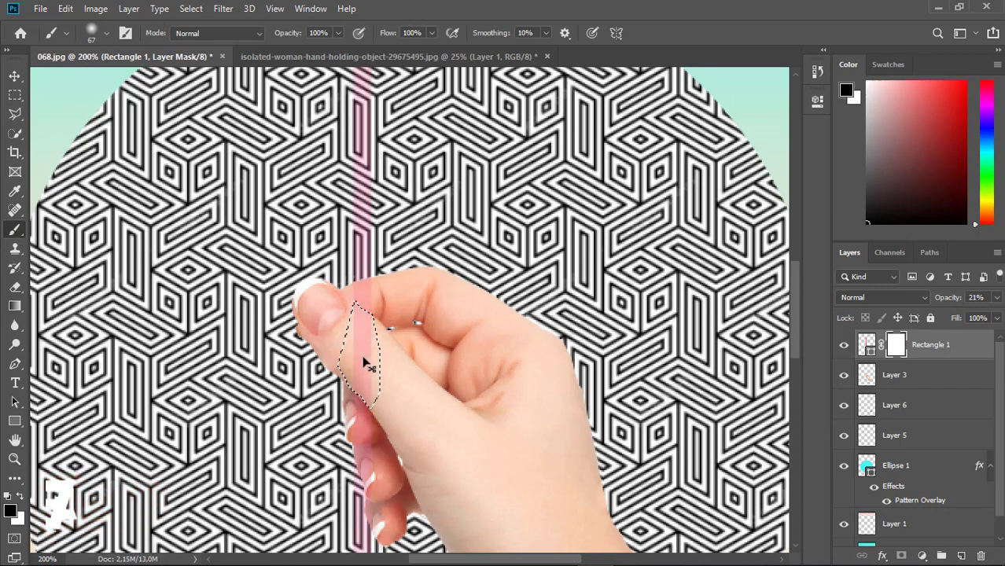
{"action": "key", "text": "bracketleft"}
{"action": "key", "text": "bracketleft"}
{"action": "key", "text": "bracketleft"}
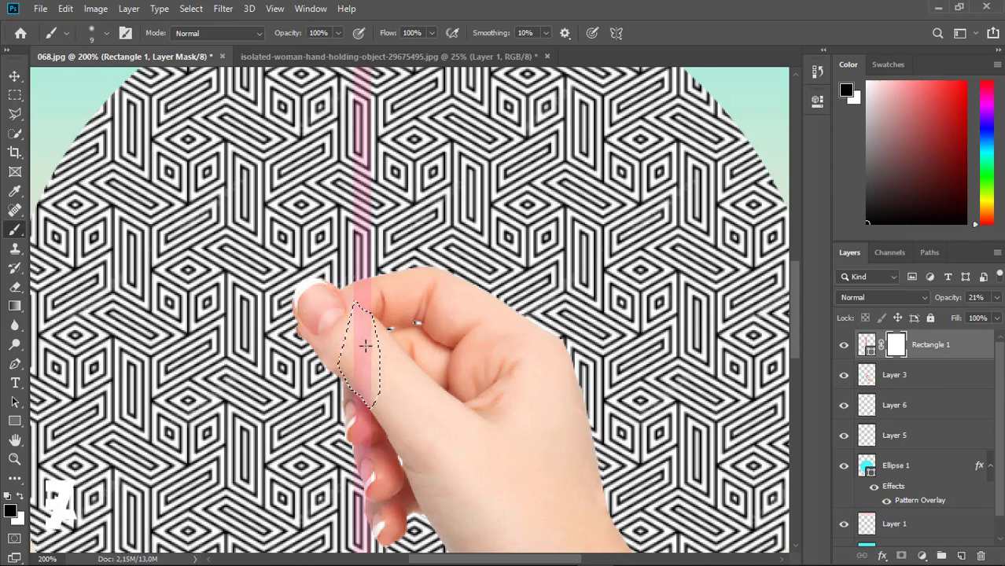
{"action": "left_click_drag", "start_coordinate": [365, 346], "coordinate": [358, 305]}
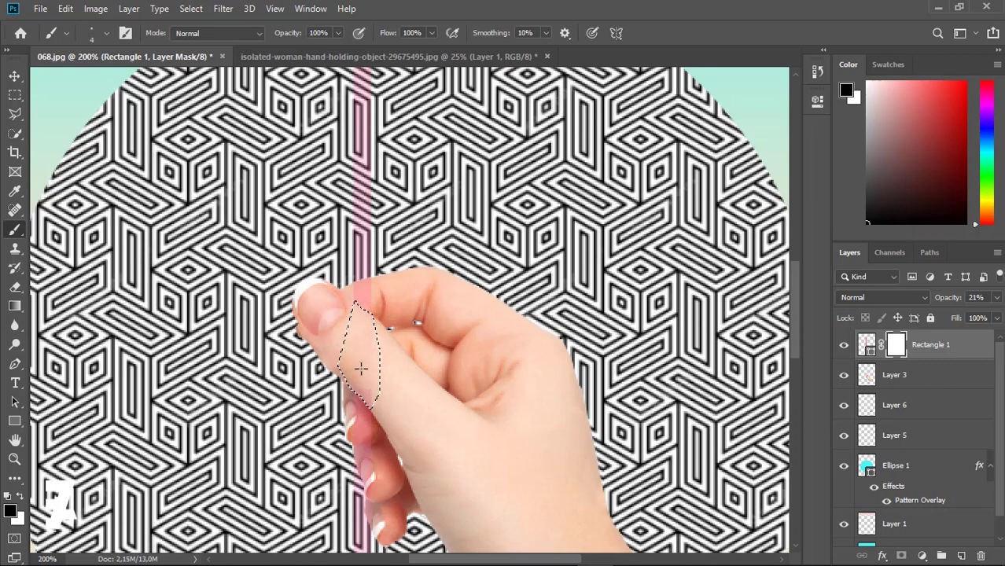
{"action": "left_click_drag", "start_coordinate": [362, 71], "coordinate": [361, 299]}
{"action": "key", "text": "x"}
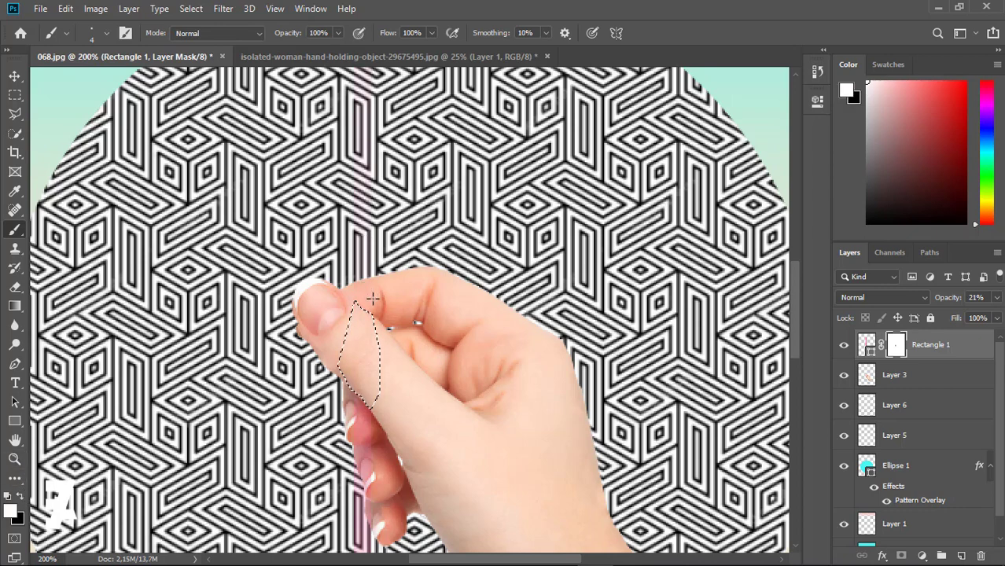
- Clear the thumb selection and raise the pink bar's opacity back to 100%
{"action": "key", "text": "ctrl+minus"}
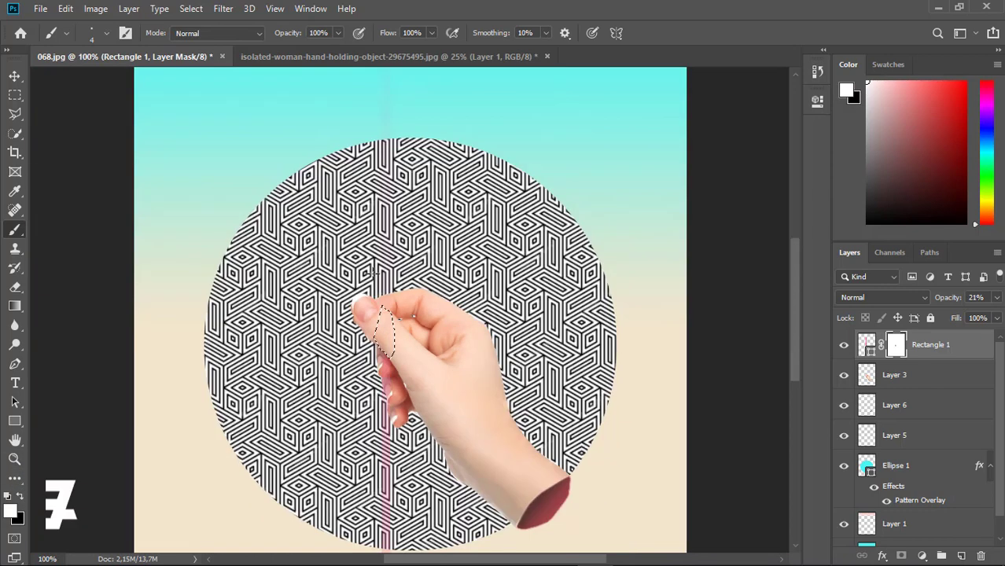
{"action": "key", "text": "ctrl+d"}
{"action": "left_click", "coordinate": [997, 297]}
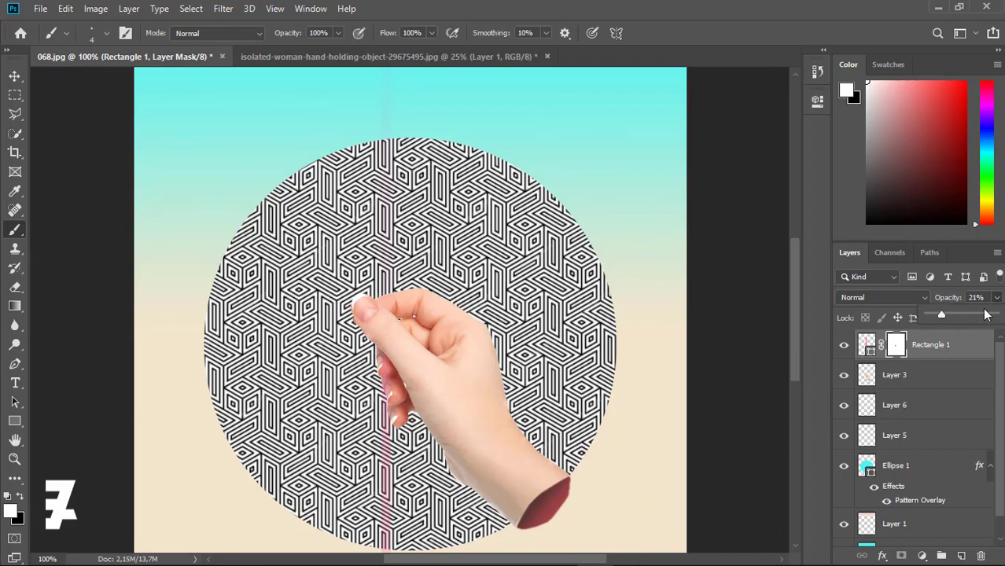
{"action": "left_click_drag", "start_coordinate": [984, 319], "coordinate": [996, 316]}
- Paint out the remaining pink specks over the thumb on the mask and duplicate the bar layer
{"action": "key", "text": "ctrl+plus"}
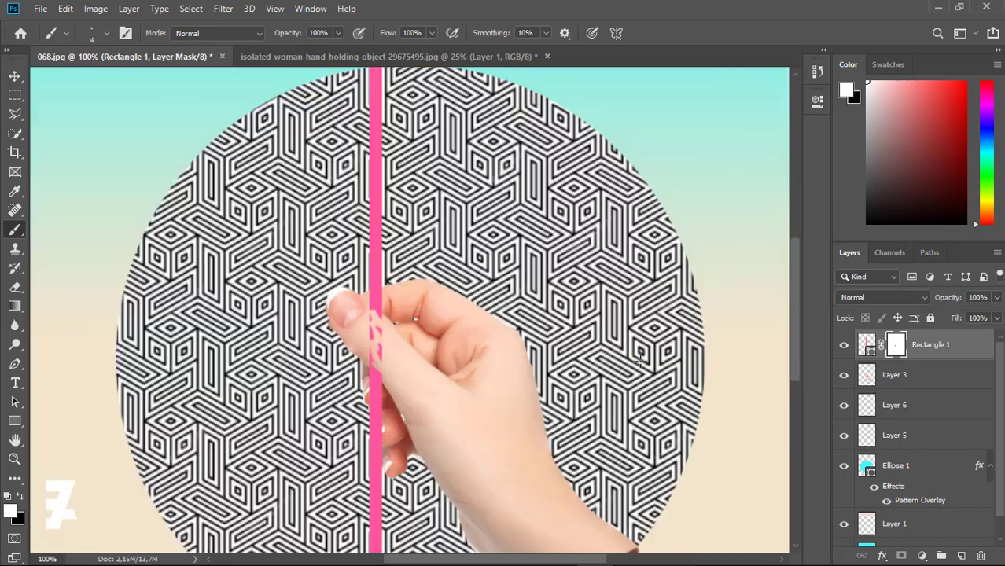
{"action": "key", "text": "ctrl+plus"}
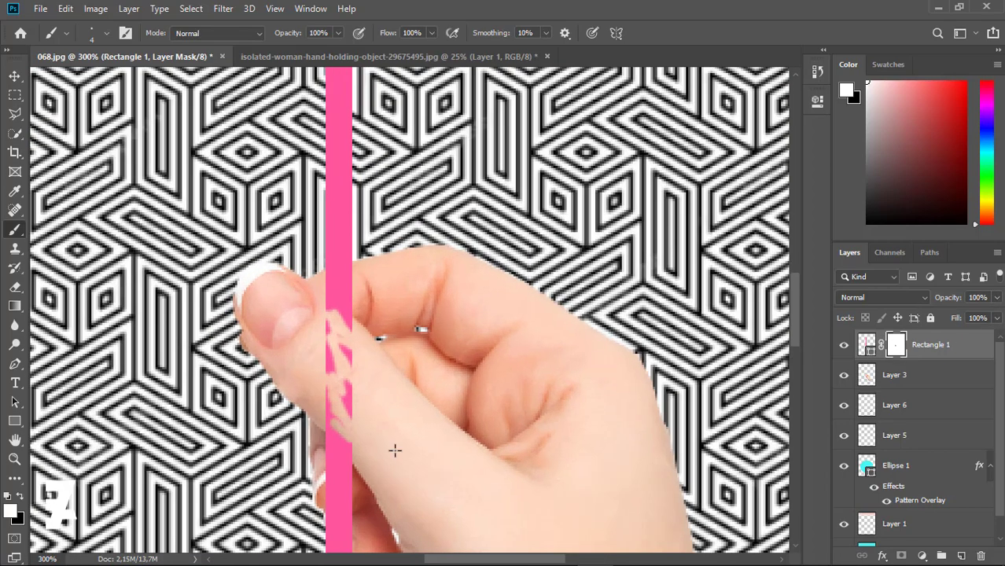
{"action": "mouse_move", "coordinate": [350, 385]}
{"action": "left_mouse_down"}
{"action": "mouse_move", "coordinate": [331, 349]}
{"action": "mouse_move", "coordinate": [353, 330]}
{"action": "left_mouse_up"}
{"action": "left_click", "coordinate": [22, 495]}
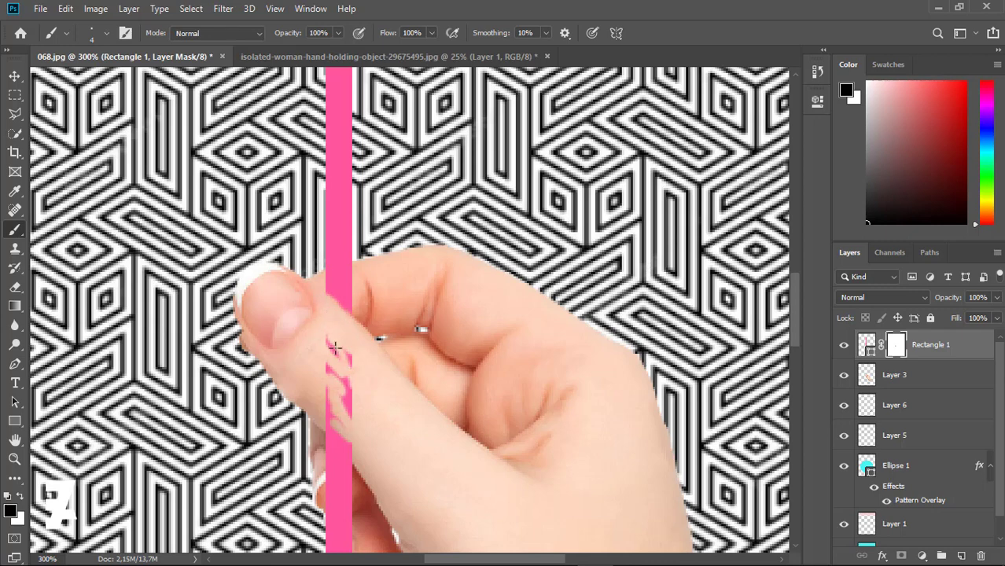
{"action": "left_click_drag", "start_coordinate": [343, 342], "coordinate": [344, 346]}
{"action": "mouse_move", "coordinate": [348, 429]}
{"action": "left_mouse_down"}
{"action": "mouse_move", "coordinate": [366, 423]}
{"action": "mouse_move", "coordinate": [335, 398]}
{"action": "left_mouse_up"}
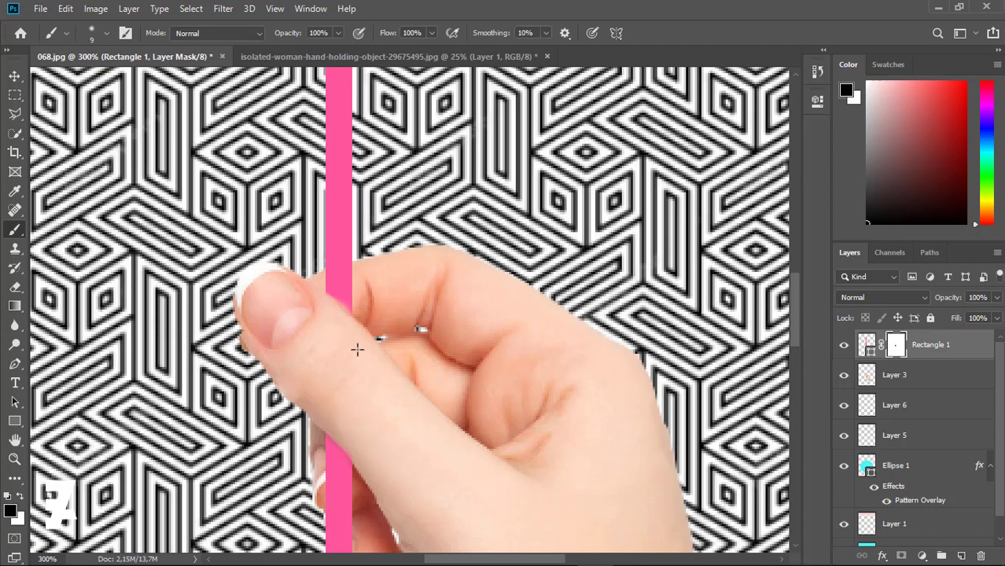
{"action": "key", "text": "ctrl+minus"}
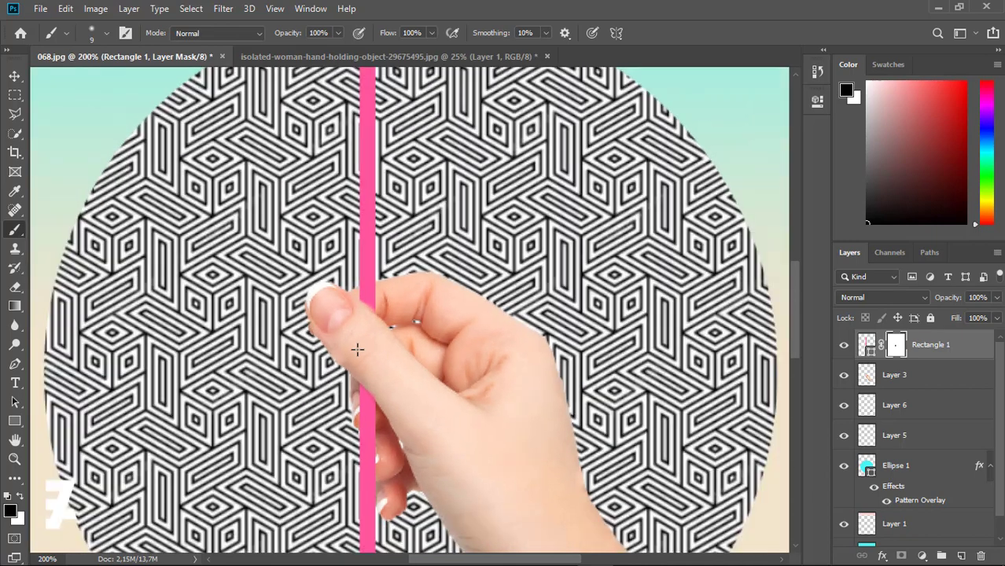
{"action": "key", "text": "ctrl+minus"}
{"action": "key", "text": "ctrl+minus"}
{"action": "key", "text": "ctrl+minus"}
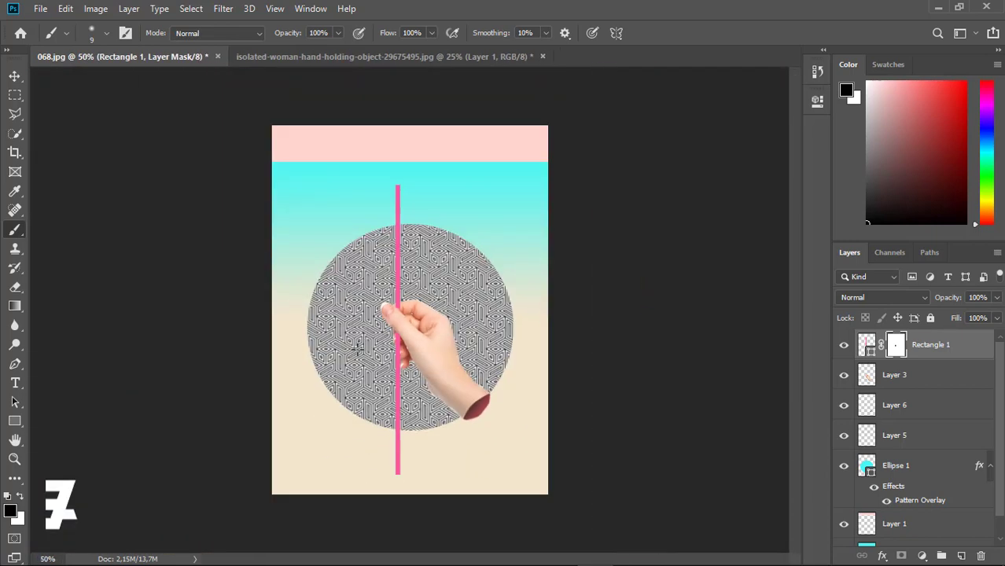
{"action": "key", "text": "ctrl+plus"}
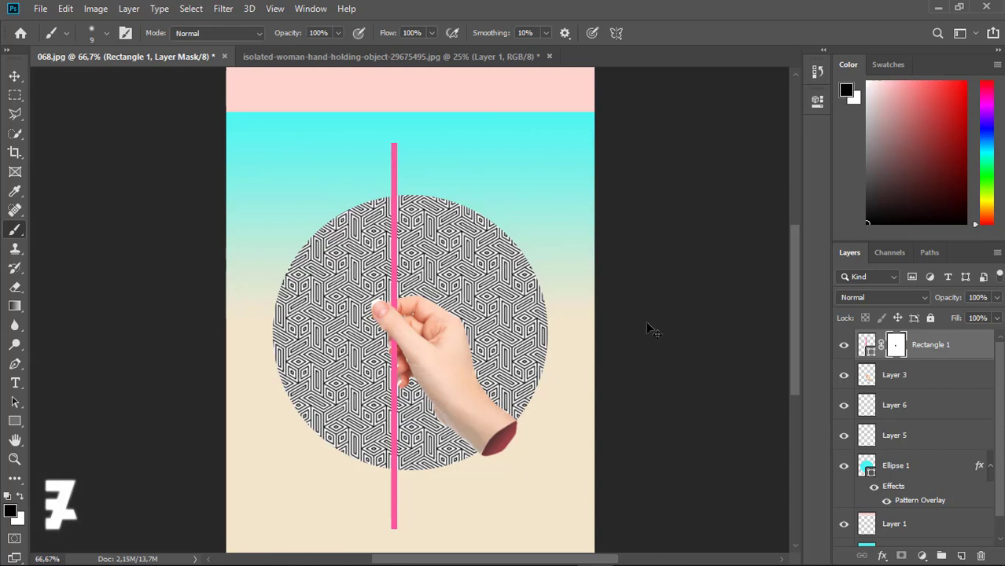
{"action": "key", "text": "ctrl+j"}
- Move the original Rectangle 1 bar layer below Layer 3
{"action": "key", "text": "v"}
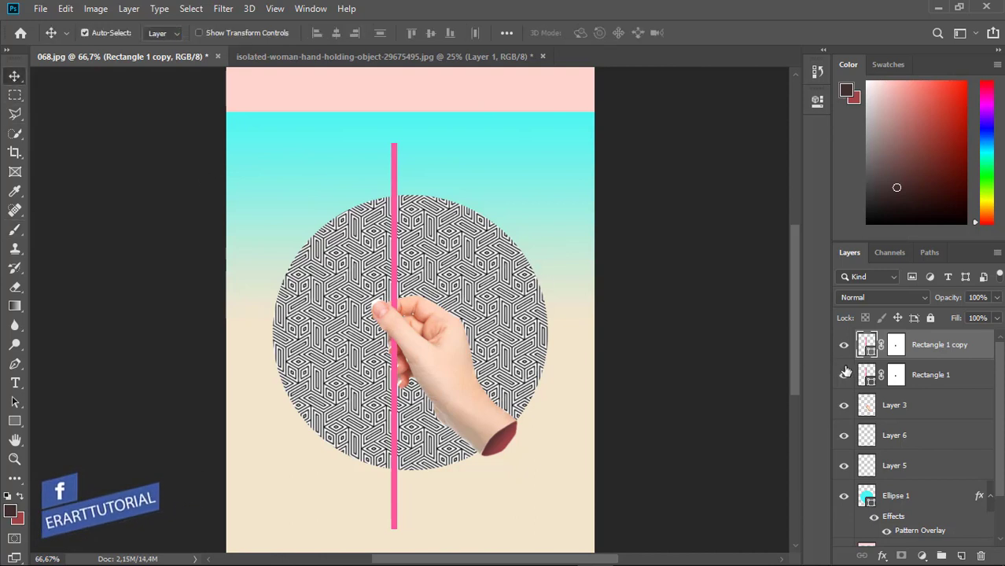
{"action": "key", "text": "alt+bracketleft"}
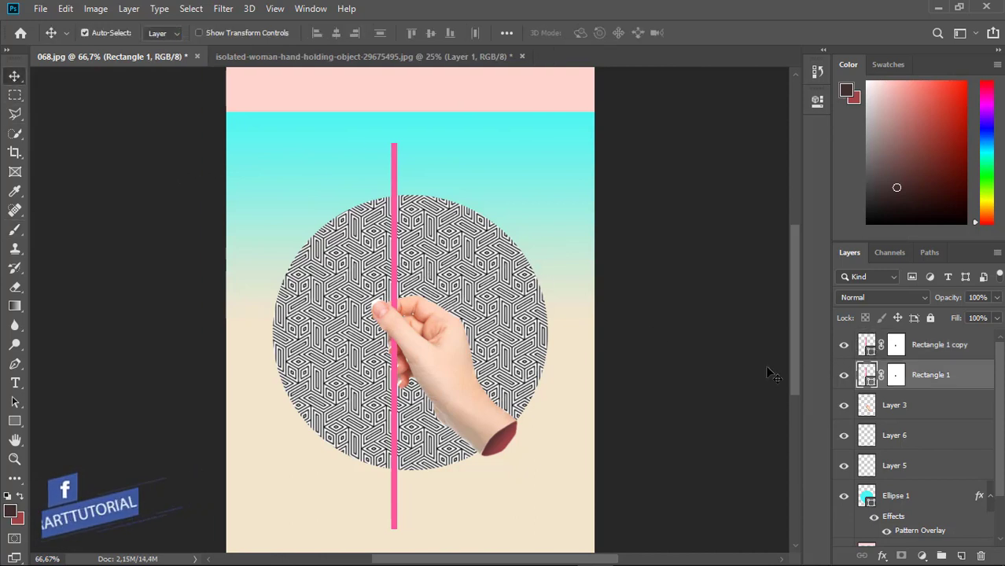
{"action": "left_click_drag", "start_coordinate": [876, 377], "coordinate": [876, 422]}
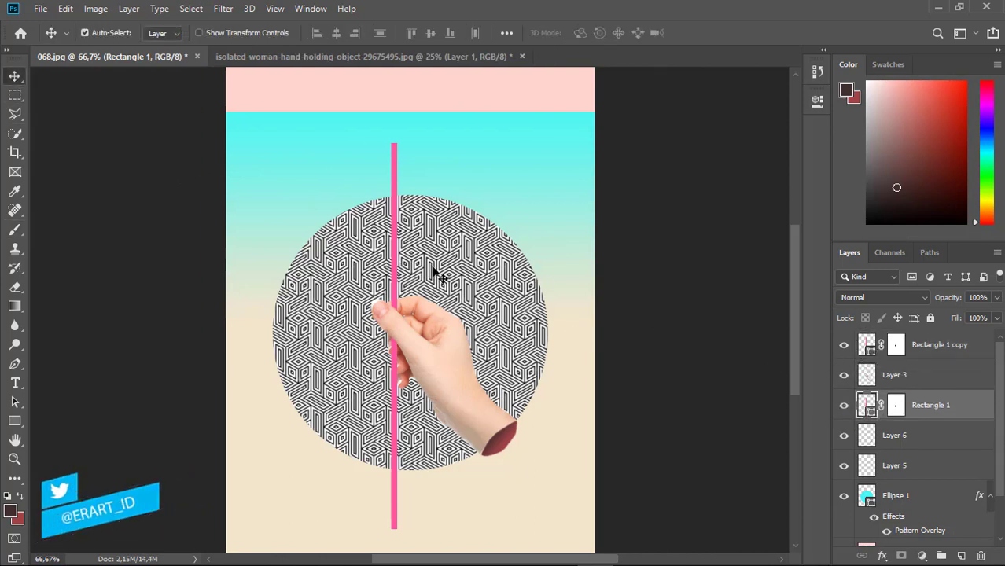
- Shift Rectangle 1 copy slightly right, delete its layer mask, and bring up its layer styles
{"action": "left_click_drag", "start_coordinate": [398, 270], "coordinate": [413, 270]}
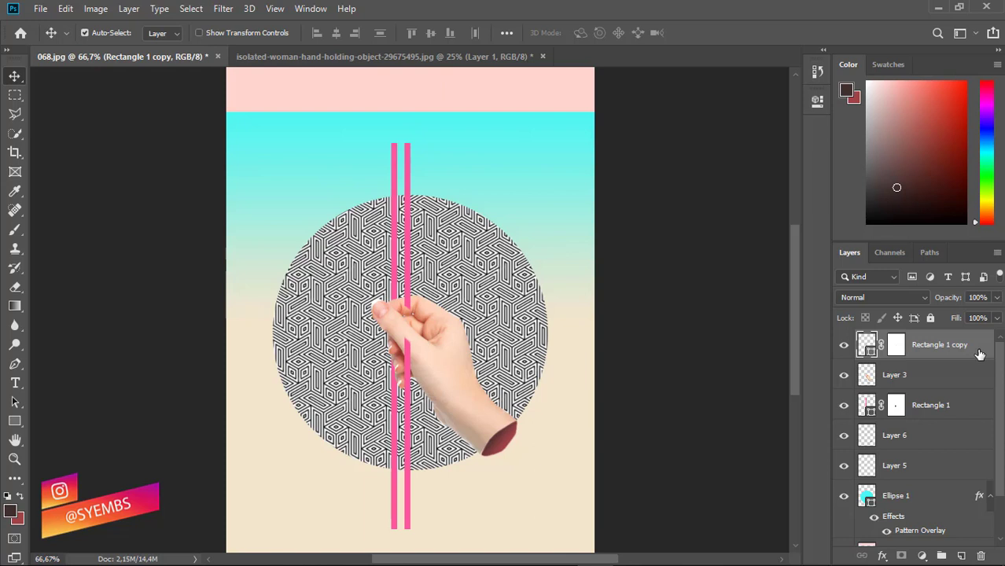
{"action": "right_click", "coordinate": [896, 345]}
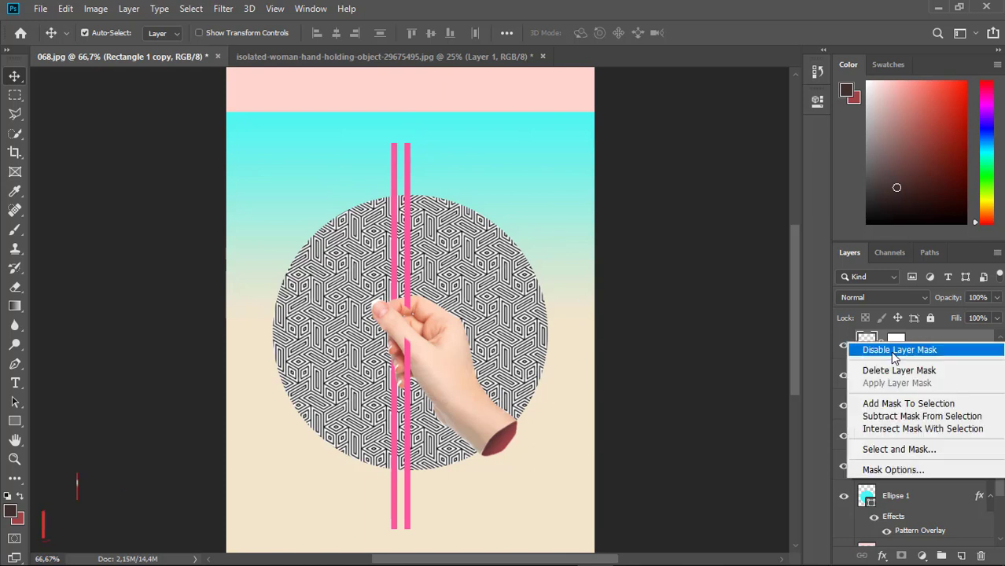
{"action": "left_click", "coordinate": [895, 369]}
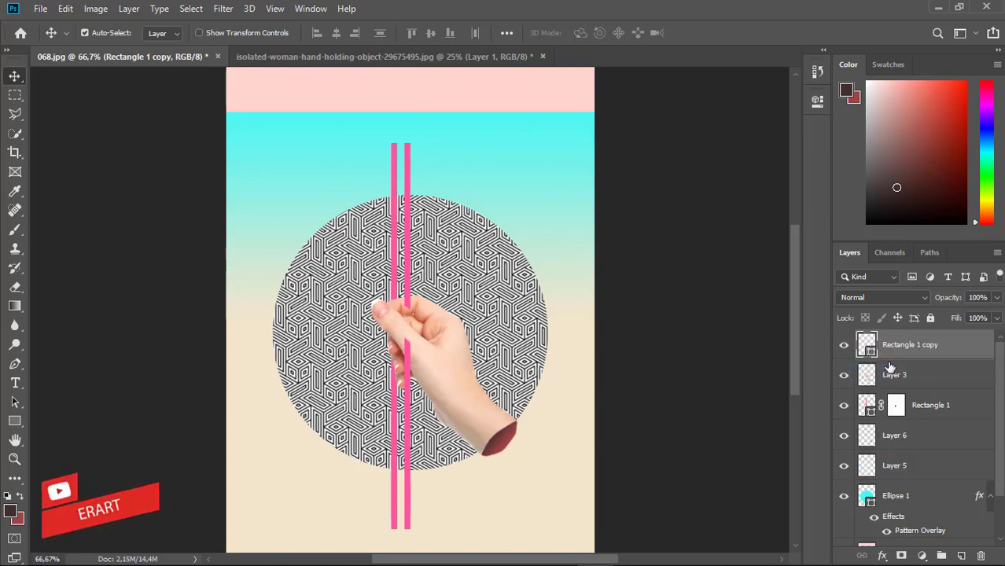
{"action": "double_click", "coordinate": [966, 349]}
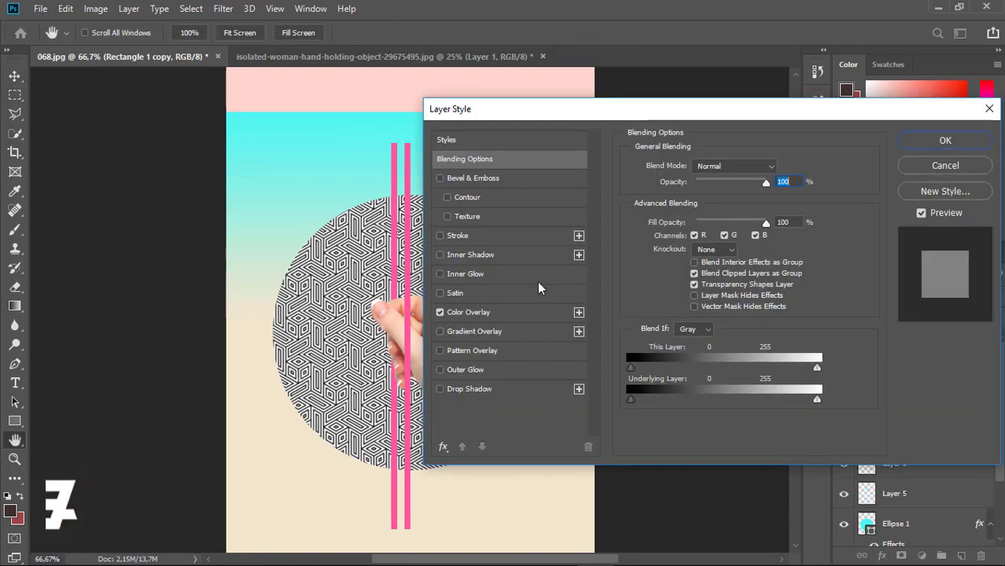
- Give the duplicate bar a black (#000000) Color Overlay
{"action": "left_click", "coordinate": [468, 313]}
{"action": "left_click", "coordinate": [779, 167]}
{"action": "type", "text": "000000"}
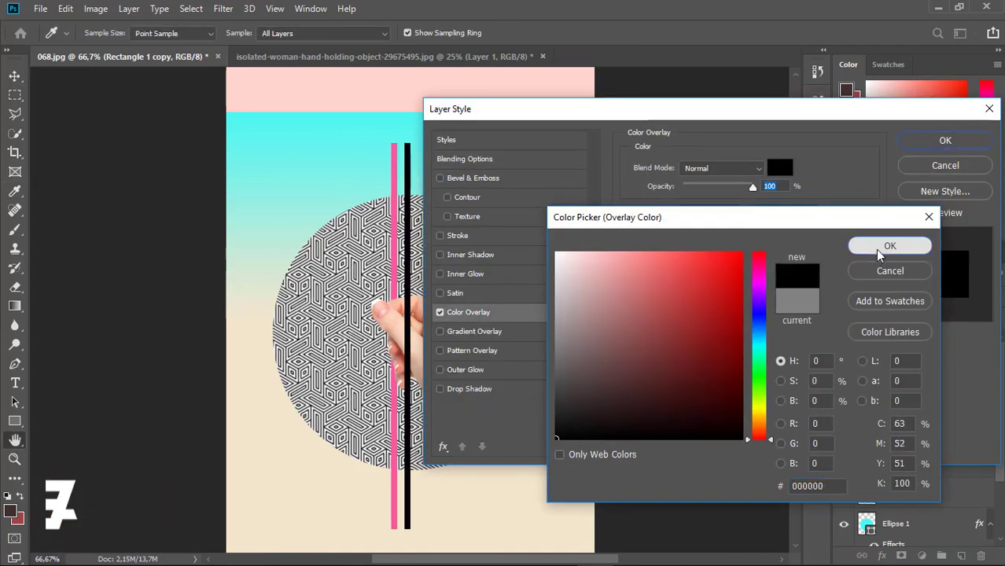
{"action": "left_click", "coordinate": [889, 246]}
{"action": "key", "text": "Return"}
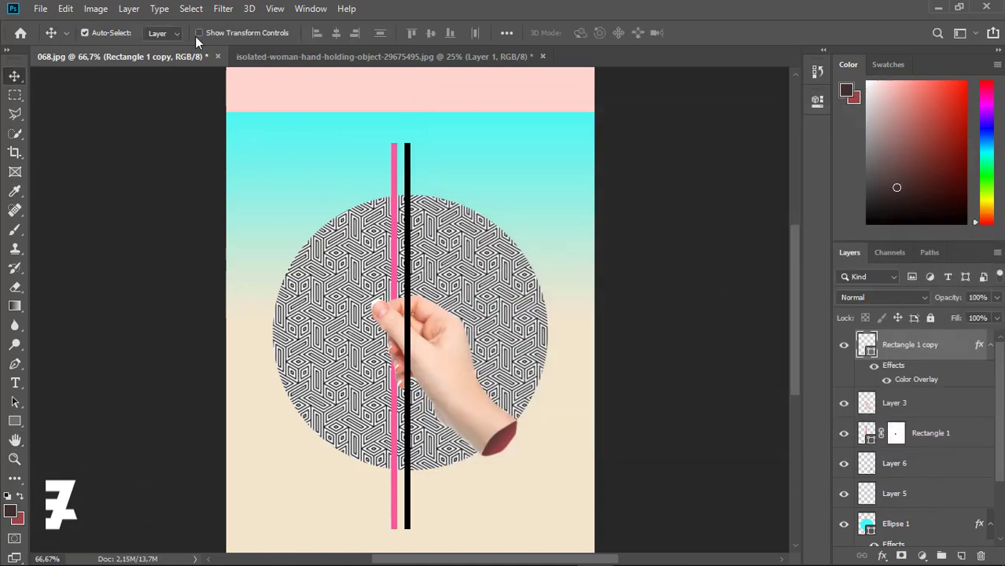
- Soften the black bar with a 4 px Gaussian Blur as a smart object, at 34% opacity
{"action": "left_click", "coordinate": [222, 9]}
{"action": "mouse_move", "coordinate": [302, 162]}
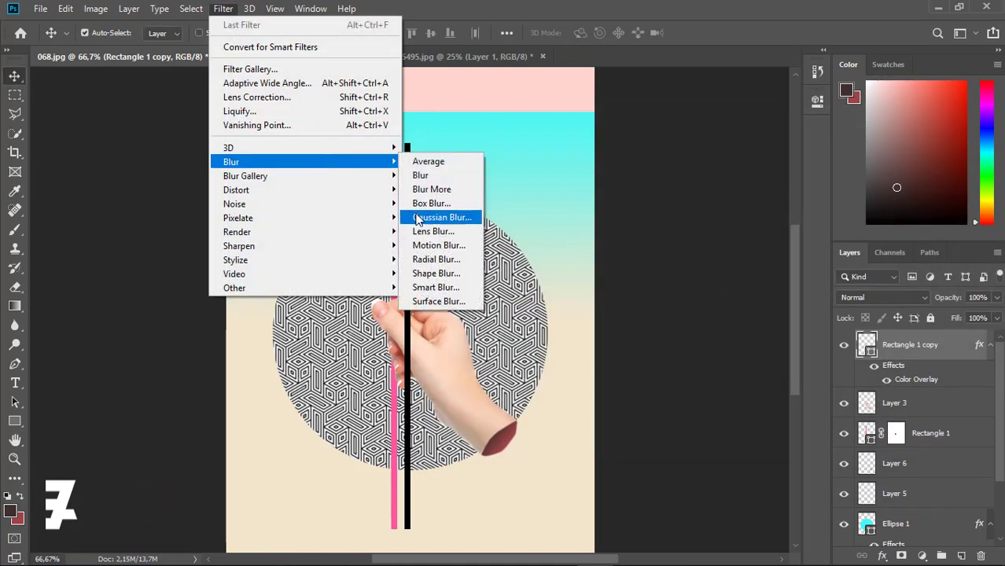
{"action": "left_click", "coordinate": [416, 217]}
{"action": "left_click", "coordinate": [484, 241]}
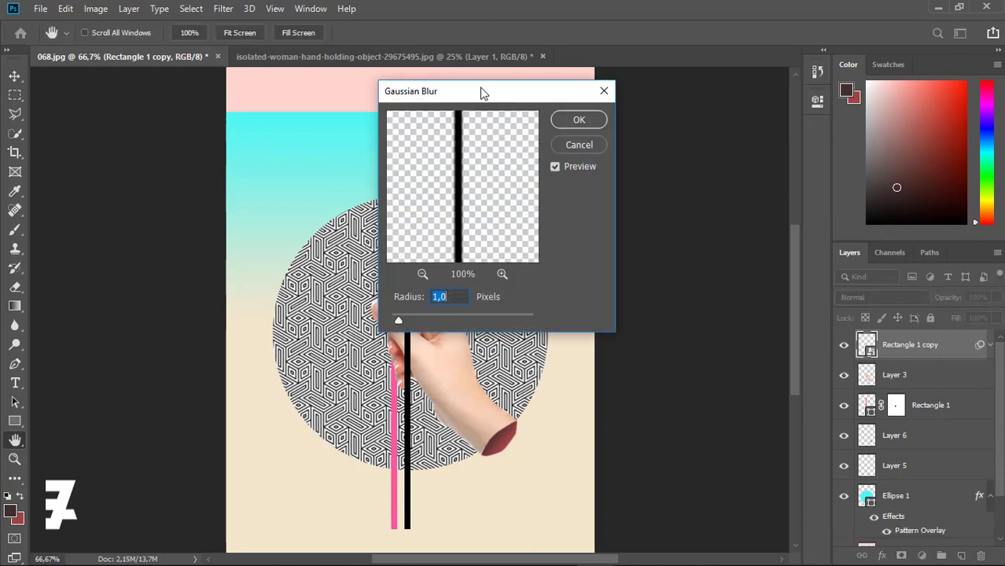
{"action": "left_click_drag", "start_coordinate": [452, 94], "coordinate": [633, 100]}
{"action": "left_click_drag", "start_coordinate": [596, 324], "coordinate": [602, 321]}
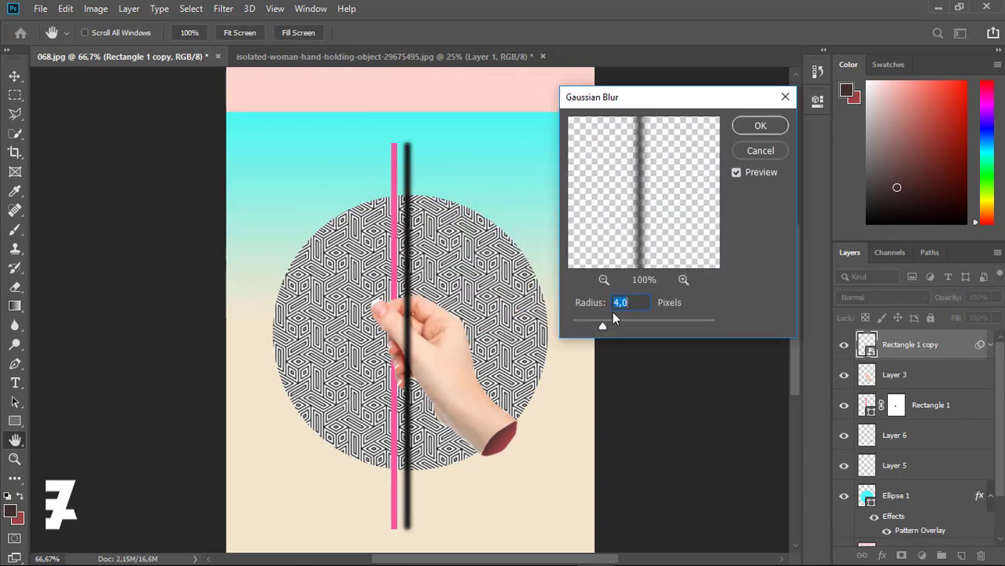
{"action": "left_click", "coordinate": [760, 126]}
{"action": "left_click_drag", "start_coordinate": [995, 297], "coordinate": [951, 319]}
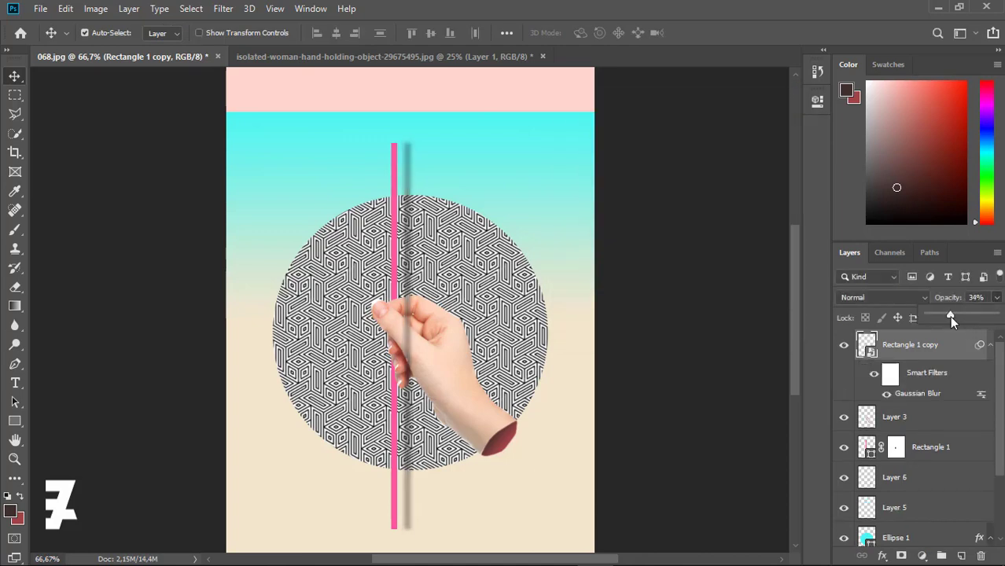
- Rasterize the blurred Rectangle 1 copy shadow layer so it can be erased
{"action": "key", "text": "ctrl+plus"}
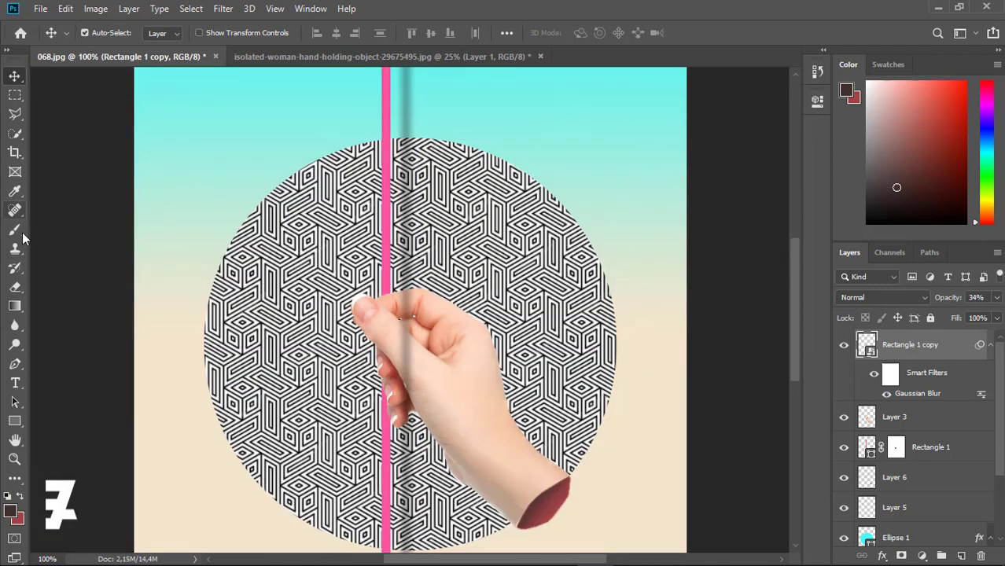
{"action": "left_click", "coordinate": [16, 231]}
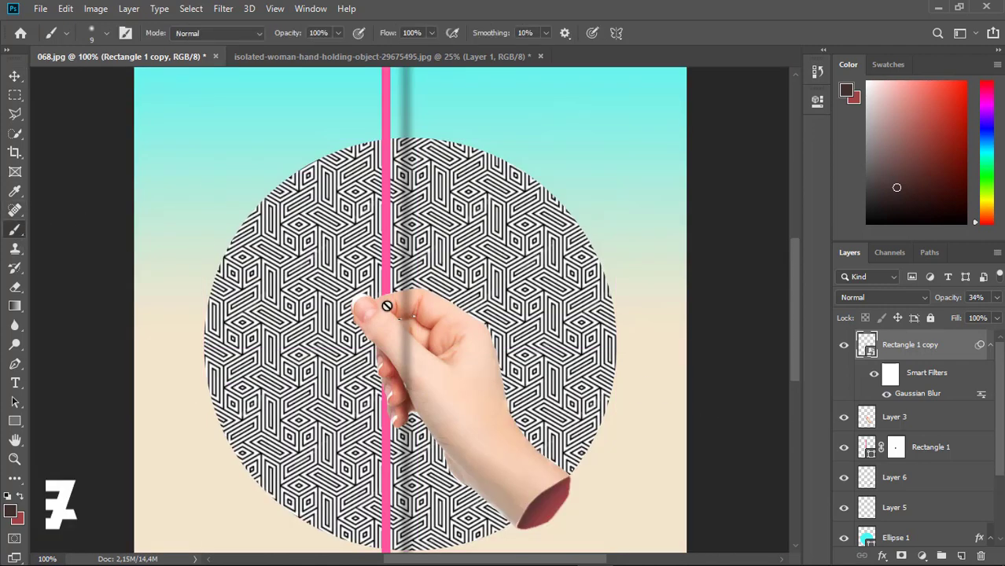
{"action": "left_click", "coordinate": [14, 288]}
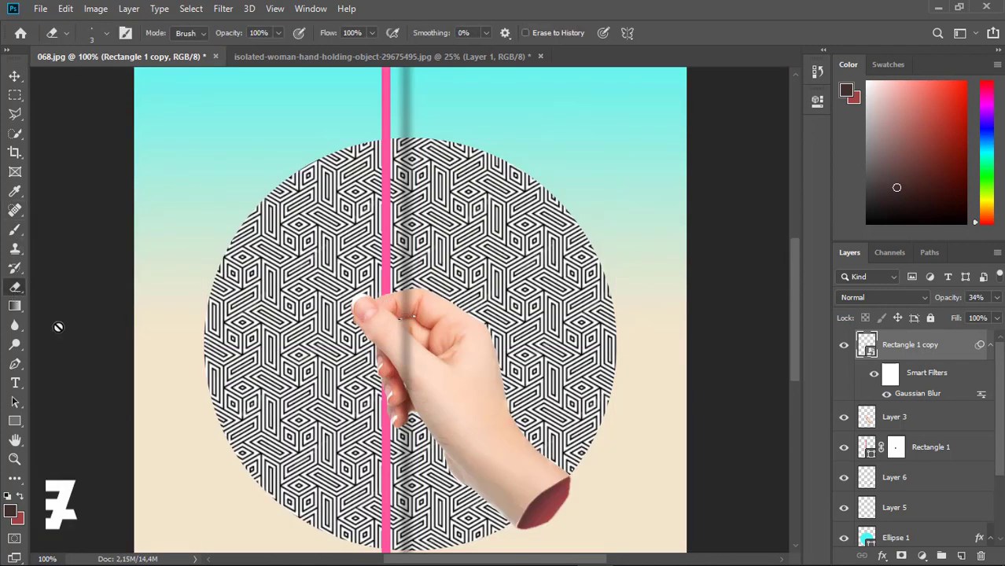
{"action": "left_click", "coordinate": [413, 329]}
{"action": "left_click", "coordinate": [527, 234]}
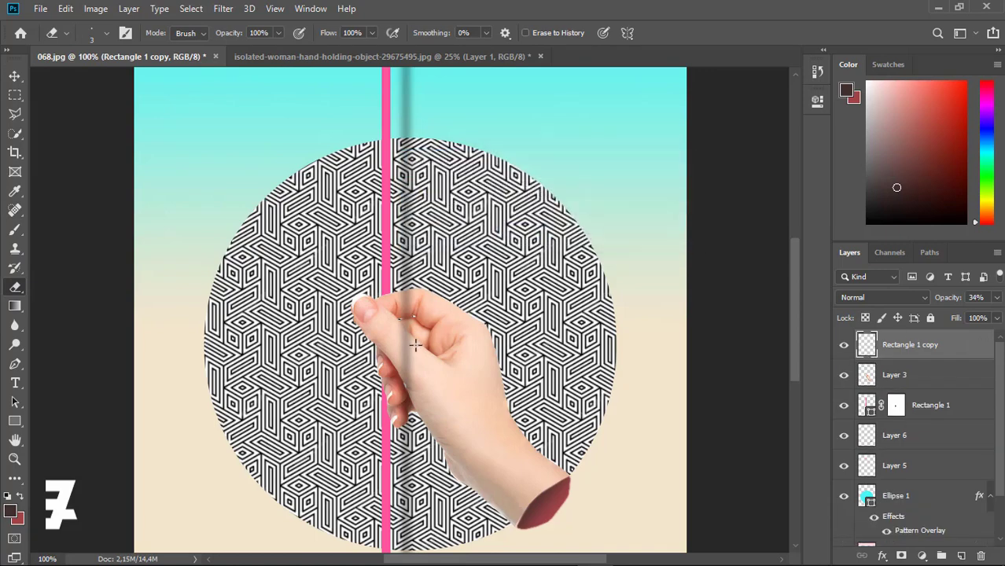
{"action": "scroll", "coordinate": [411, 332], "scroll_direction": "up", "scroll_amount": 1}
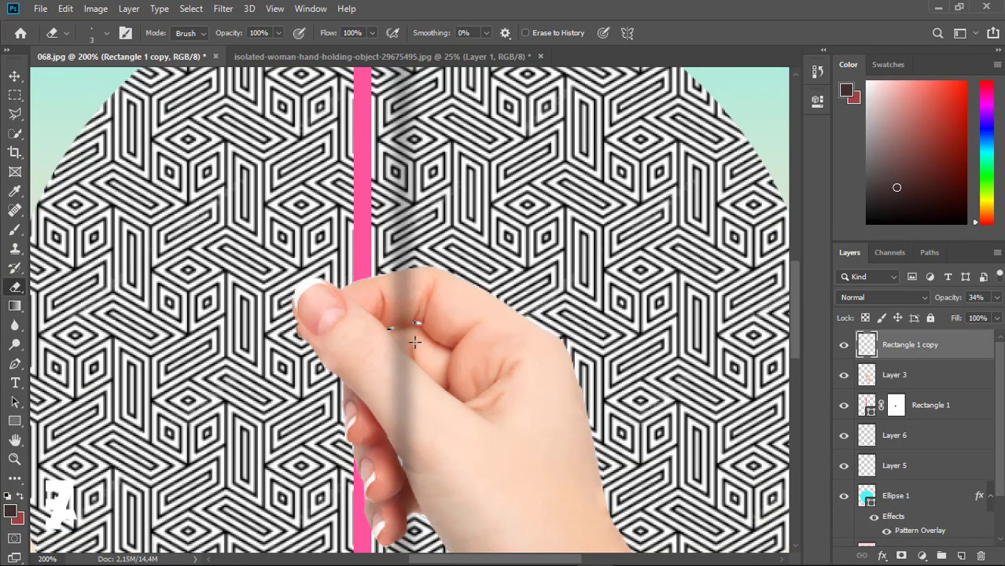
{"action": "key", "text": "ctrl+z"}
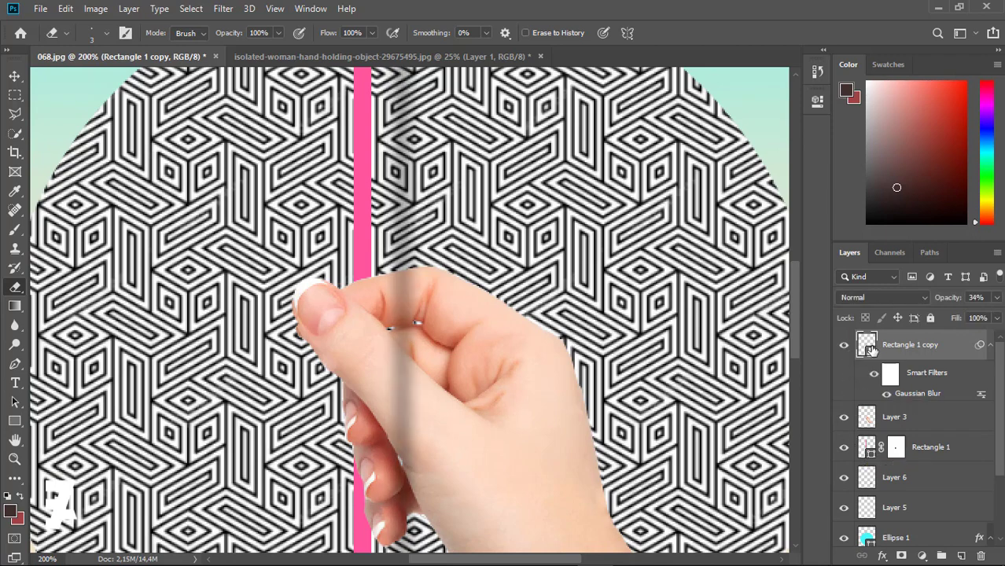
{"action": "left_click", "coordinate": [410, 321]}
{"action": "left_click", "coordinate": [520, 231]}
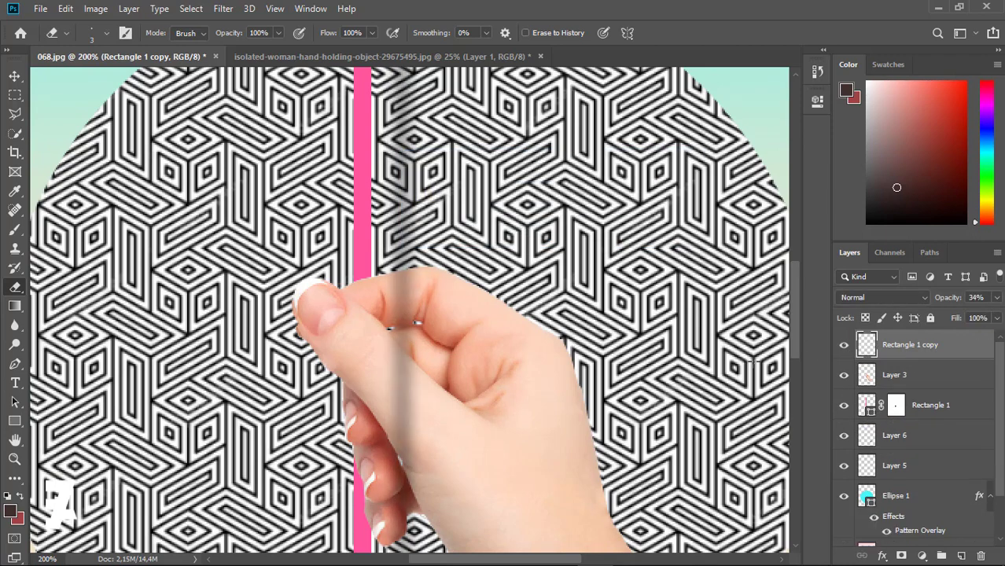
- Erase the shadow bar where it crosses the hand, then duplicate hand Layer 3
{"action": "left_click_drag", "start_coordinate": [868, 405], "coordinate": [865, 360]}
{"action": "left_click", "coordinate": [863, 346]}
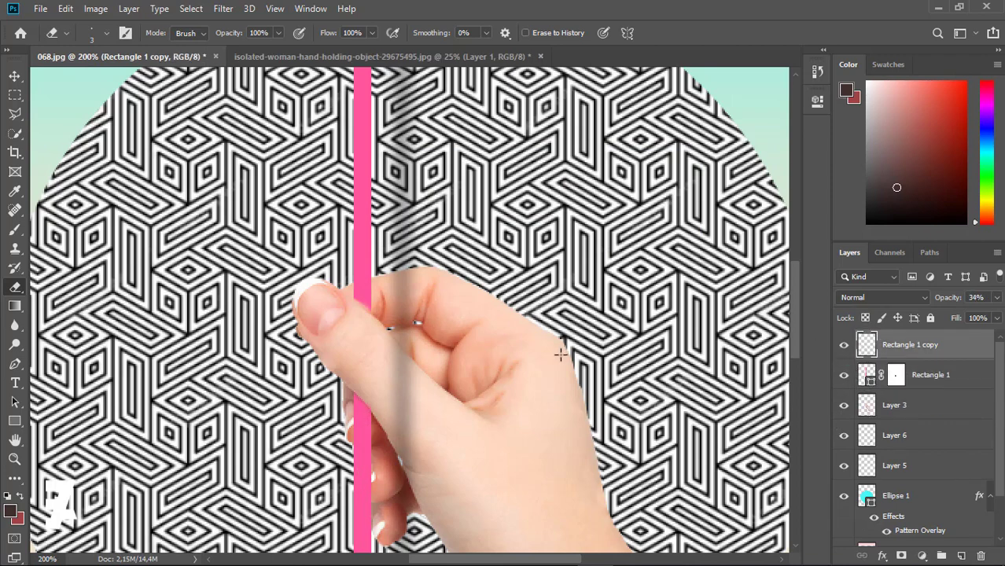
{"action": "left_click_drag", "start_coordinate": [402, 349], "coordinate": [398, 374]}
{"action": "left_click_drag", "start_coordinate": [389, 372], "coordinate": [408, 297]}
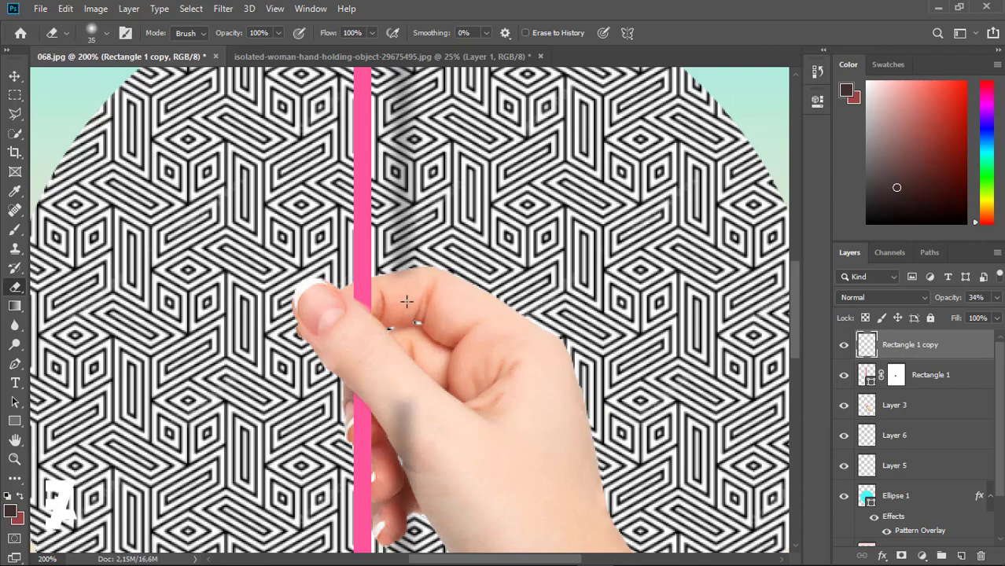
{"action": "left_click_drag", "start_coordinate": [411, 404], "coordinate": [427, 442]}
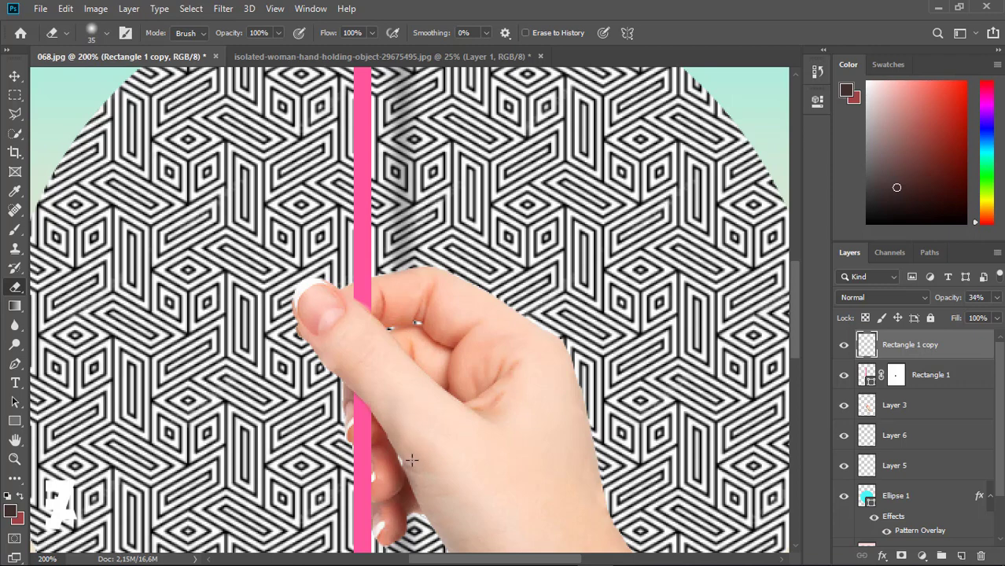
{"action": "key", "text": "ctrl+minus"}
{"action": "key", "text": "ctrl+minus"}
{"action": "key", "text": "ctrl+minus"}
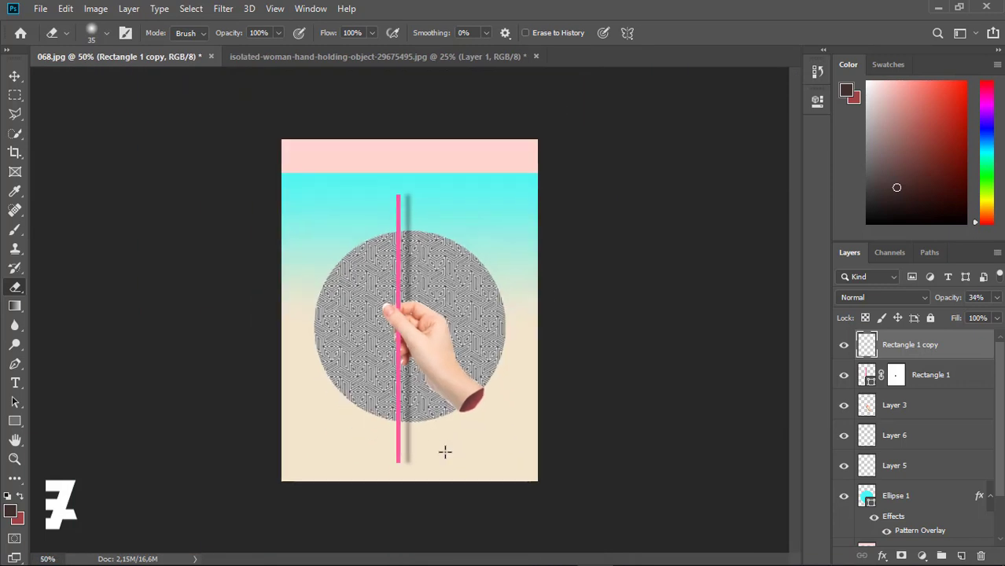
{"action": "key", "text": "ctrl+plus"}
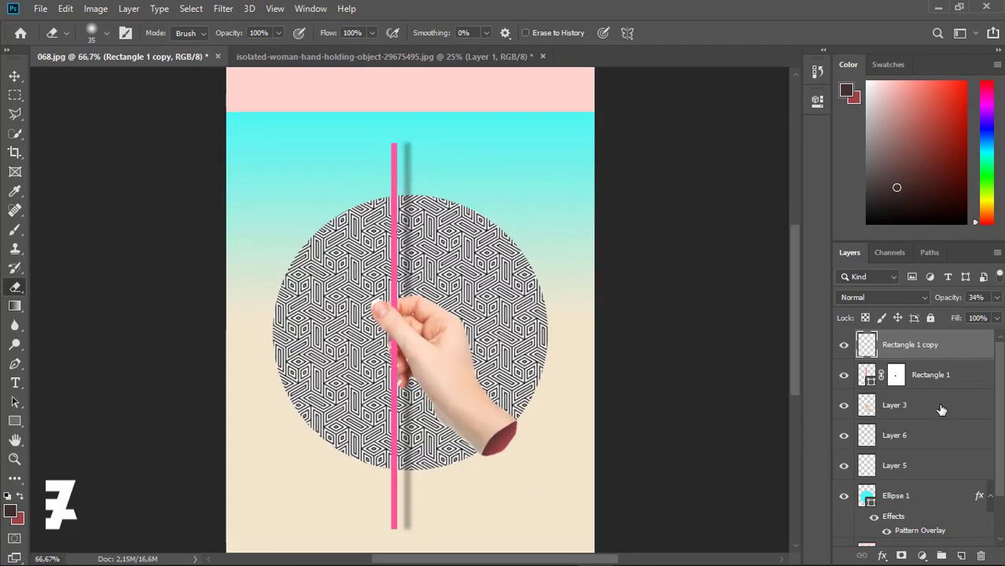
{"action": "left_click", "coordinate": [941, 410]}
{"action": "key", "text": "ctrl+j"}
- Shift the hand layers so the shadow copy is offset right of the hand
{"action": "left_click", "coordinate": [943, 439]}
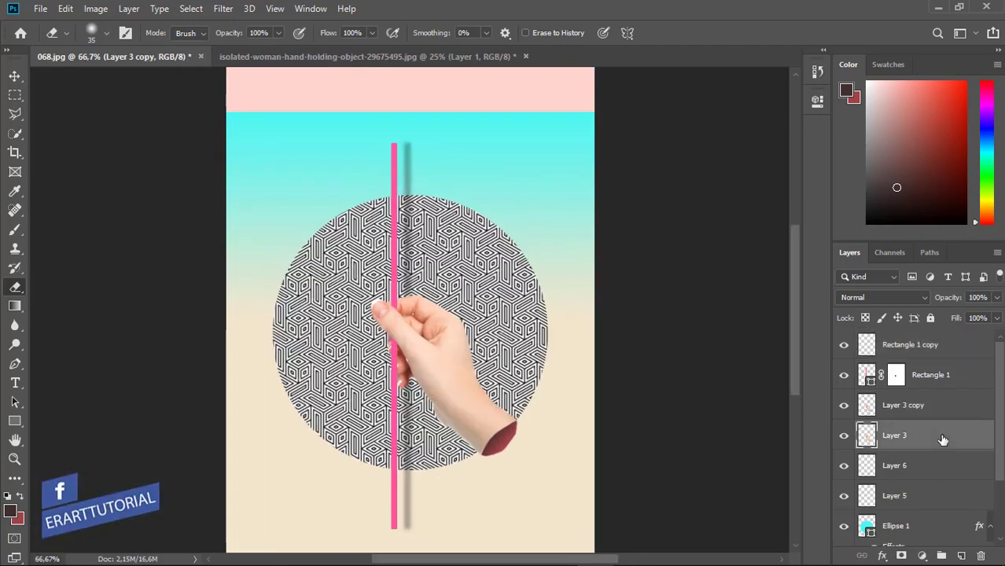
{"action": "key", "text": "v"}
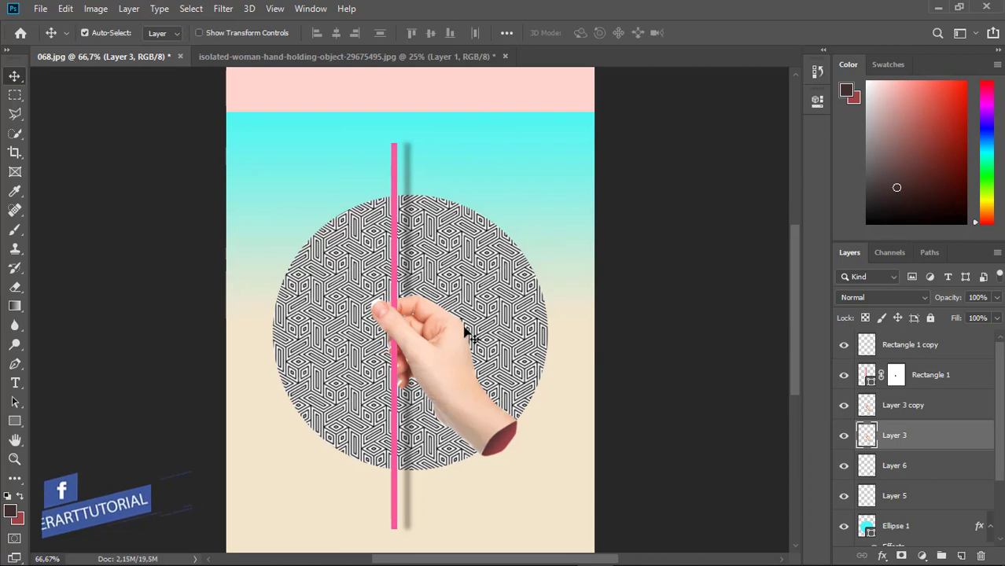
{"action": "left_click_drag", "start_coordinate": [464, 343], "coordinate": [468, 358]}
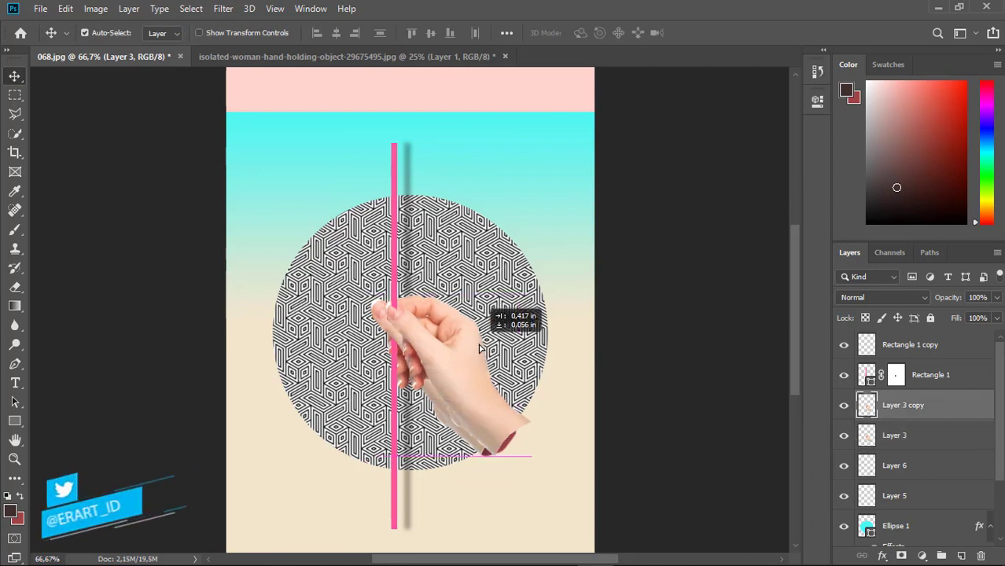
{"action": "left_click", "coordinate": [861, 437]}
{"action": "left_click_drag", "start_coordinate": [512, 432], "coordinate": [505, 402]}
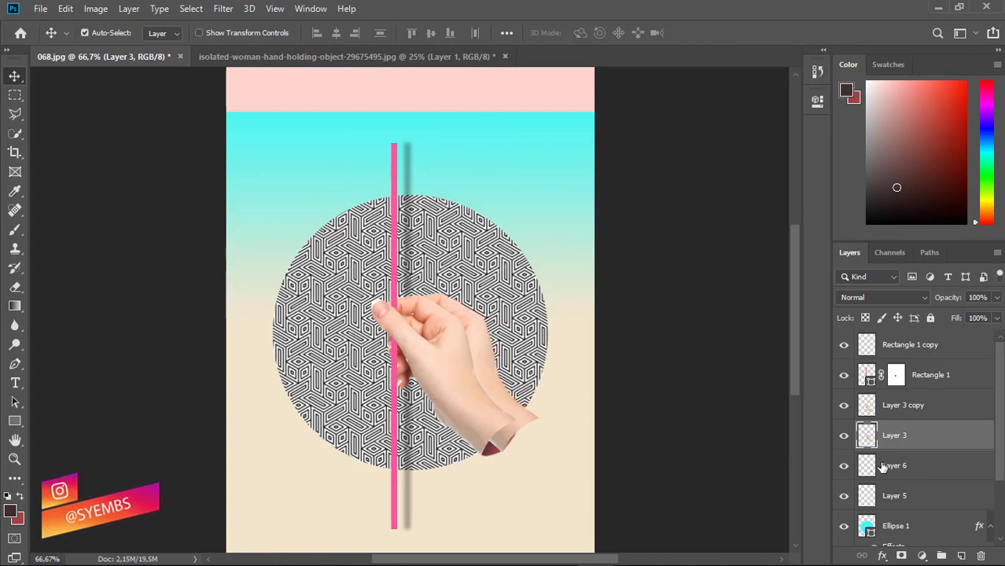
- Turn Layer 3 black with a Color Overlay and a 12 px Gaussian Blur
{"action": "double_click", "coordinate": [976, 438]}
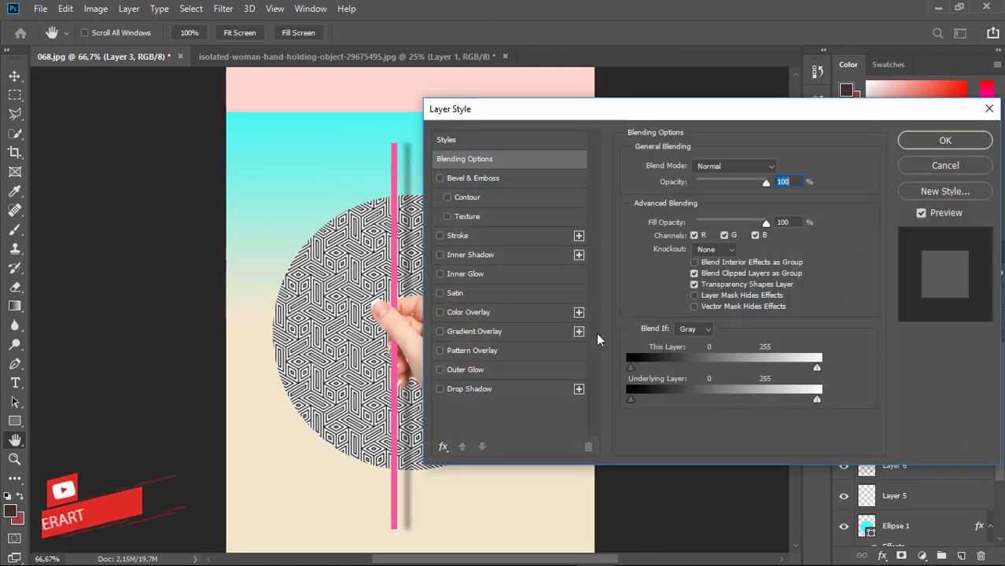
{"action": "left_click", "coordinate": [439, 312]}
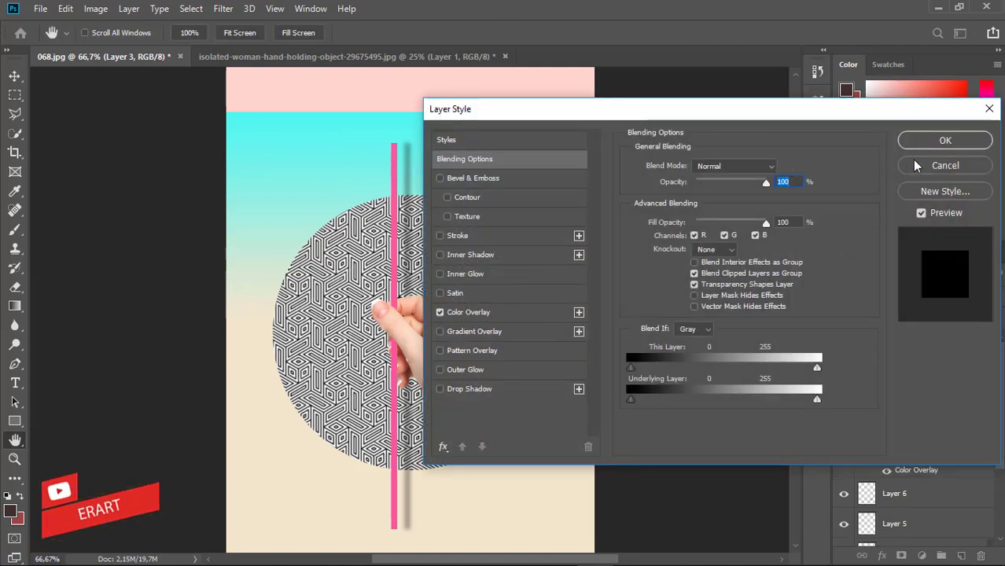
{"action": "key", "text": "Return"}
{"action": "left_click", "coordinate": [223, 8]}
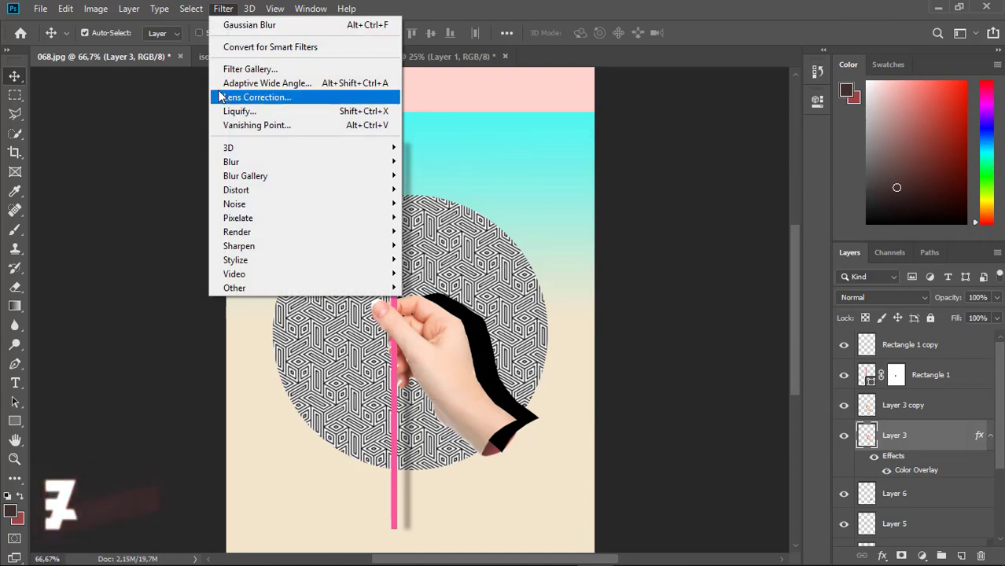
{"action": "mouse_move", "coordinate": [306, 162]}
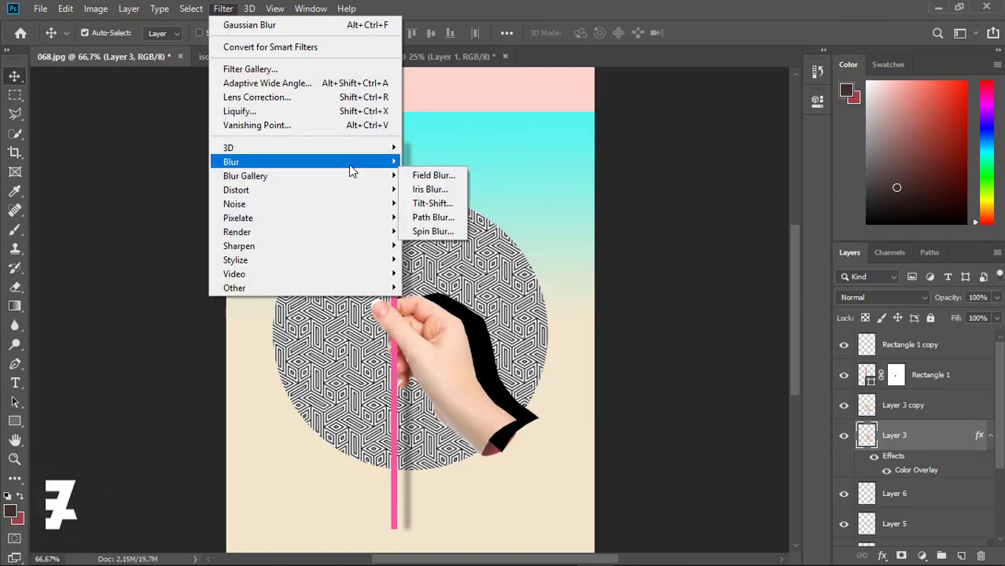
{"action": "left_click", "coordinate": [440, 217]}
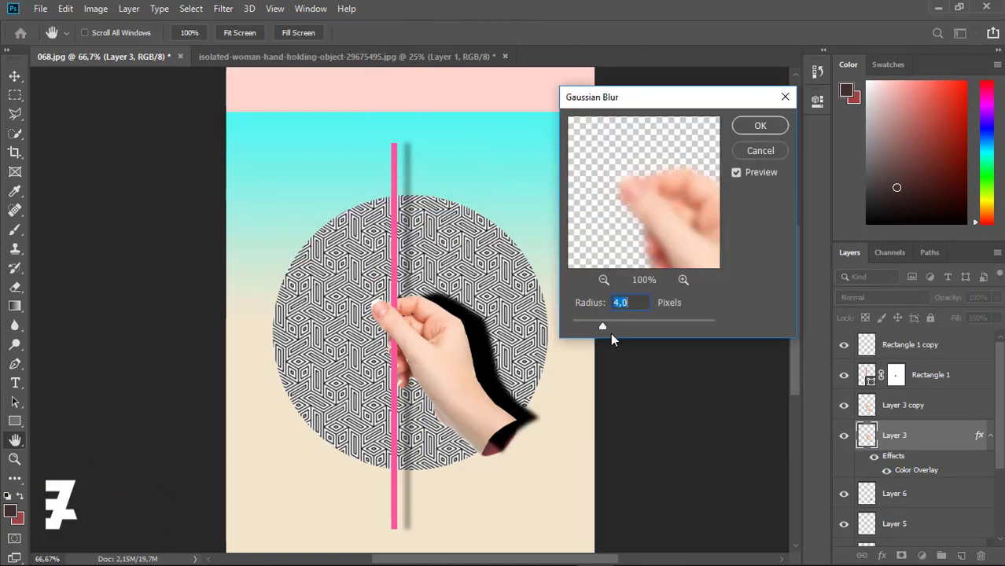
{"action": "left_click_drag", "start_coordinate": [610, 329], "coordinate": [631, 326]}
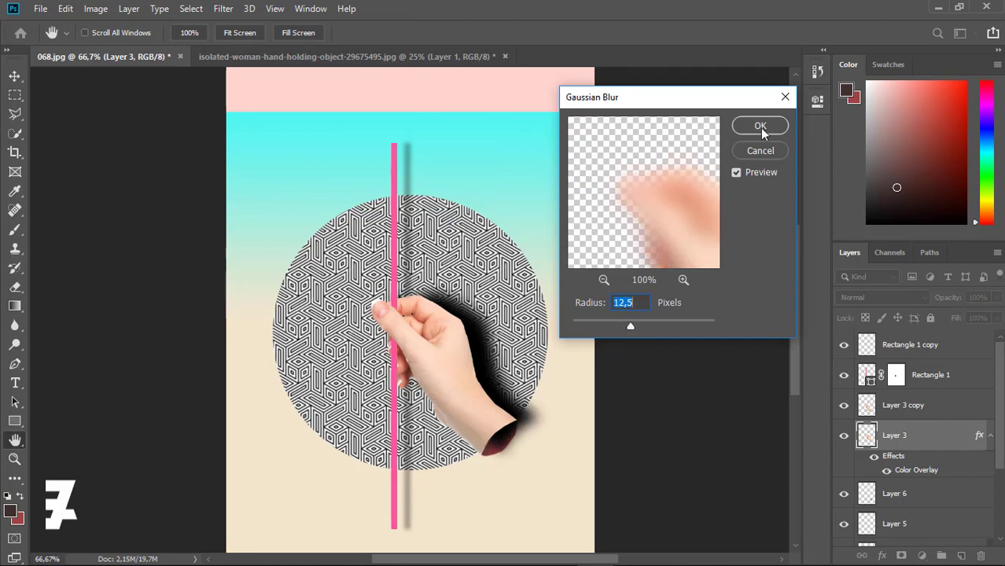
{"action": "type", "text": "12"}
{"action": "left_click", "coordinate": [740, 128]}
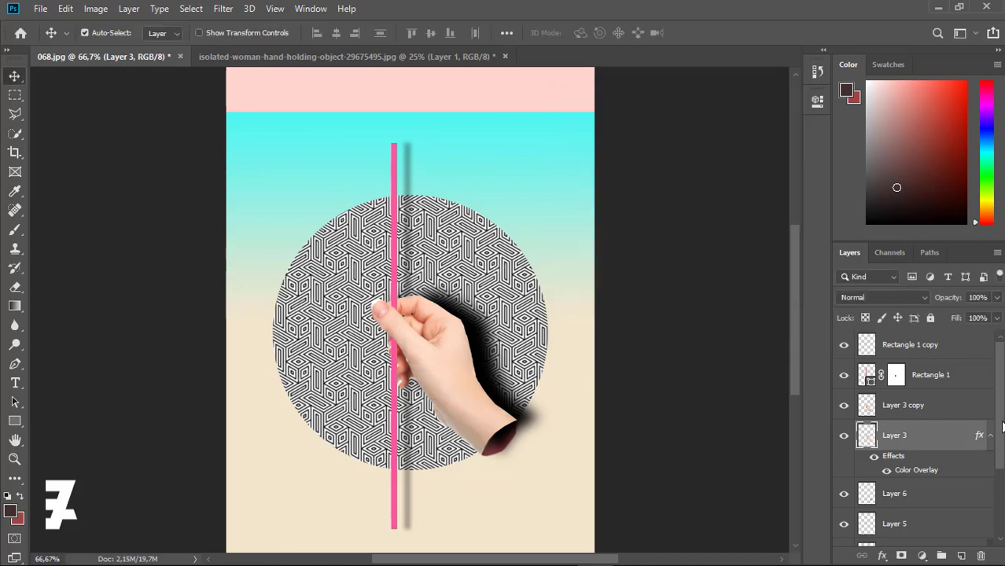
{"action": "scroll", "coordinate": [991, 409], "scroll_direction": "down", "scroll_amount": 2}
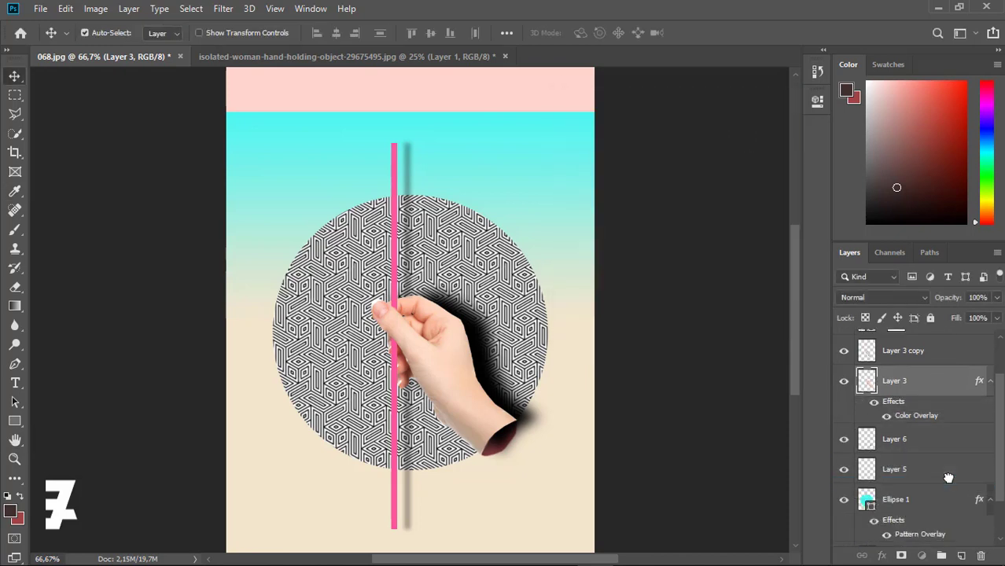
- Place Layer 3 below Layer 5, set it to 52% opacity, and nudge it behind the hand
{"action": "left_click_drag", "start_coordinate": [948, 478], "coordinate": [950, 482]}
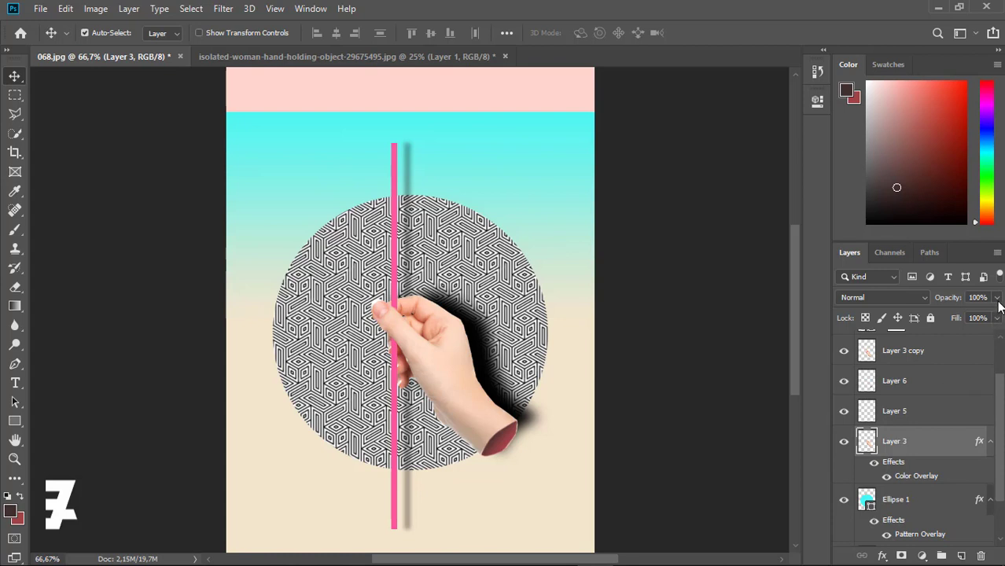
{"action": "left_click_drag", "start_coordinate": [996, 299], "coordinate": [957, 313]}
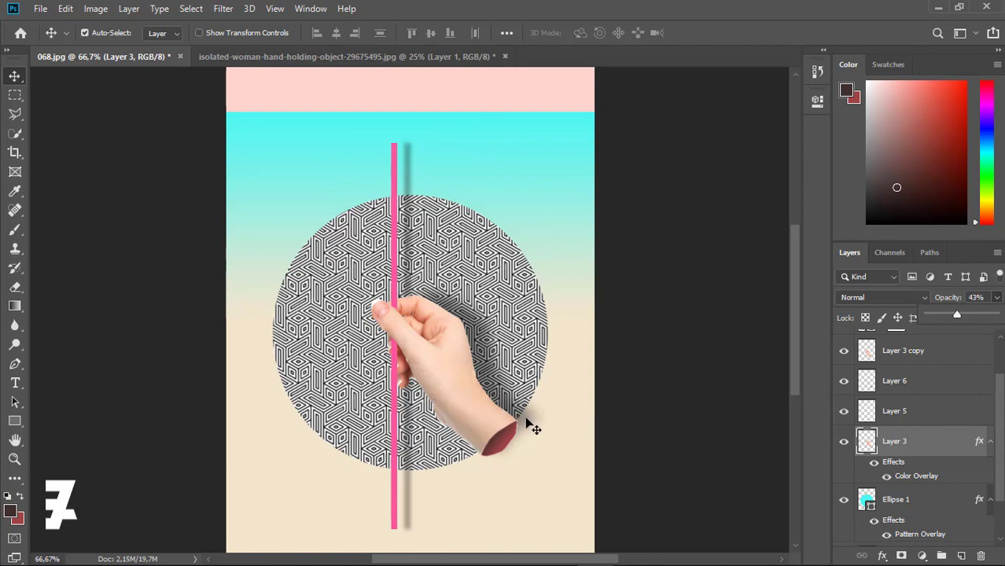
{"action": "left_click_drag", "start_coordinate": [527, 425], "coordinate": [533, 431]}
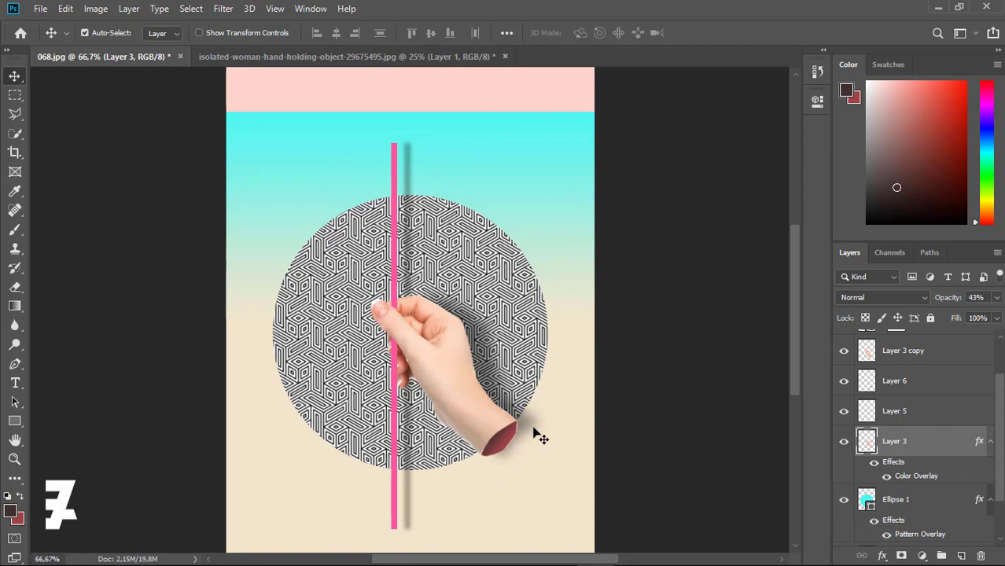
{"action": "left_click", "coordinate": [998, 297]}
{"action": "left_click_drag", "start_coordinate": [957, 313], "coordinate": [967, 318]}
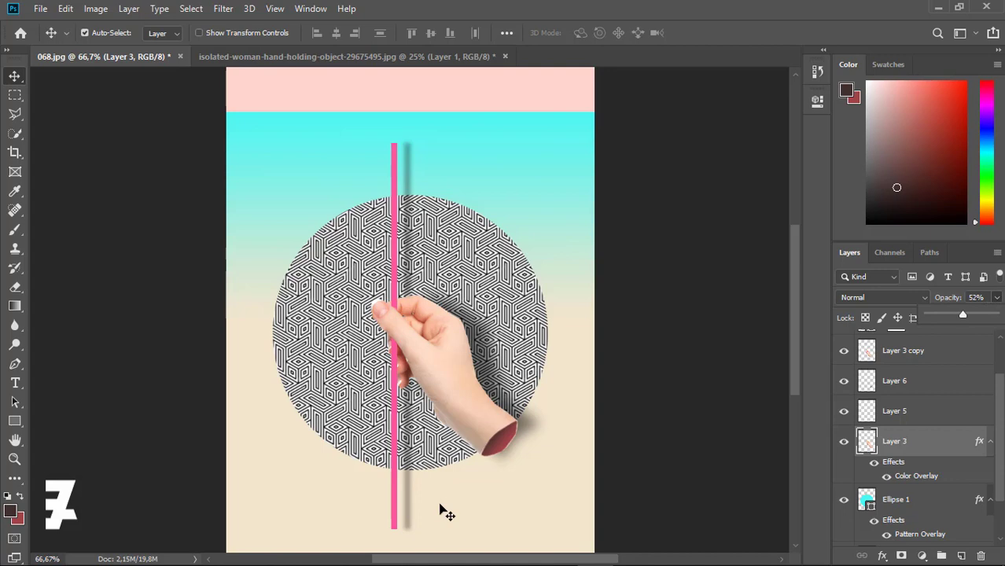
{"action": "key", "text": "ctrl"}
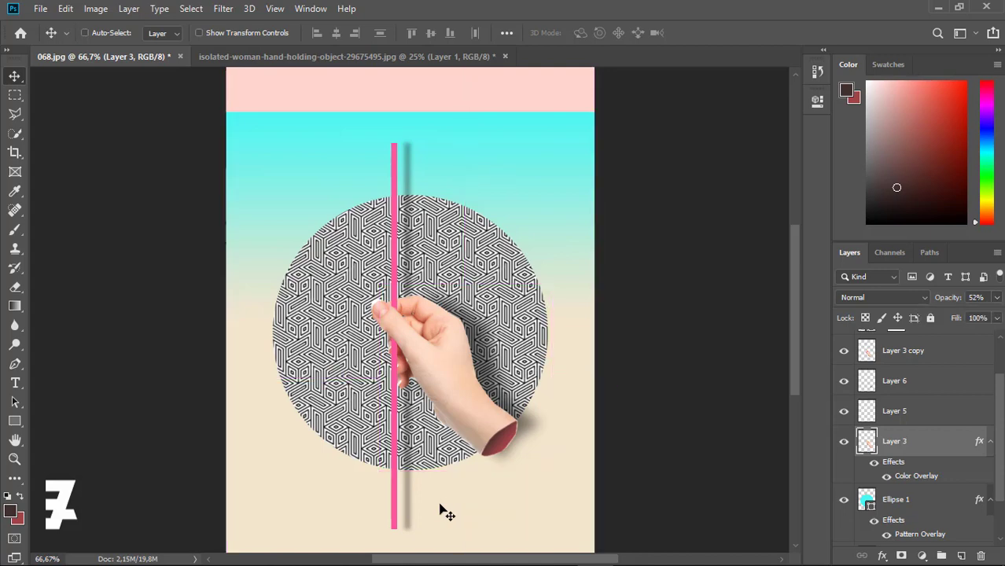
{"action": "key", "text": "ctrl+minus"}
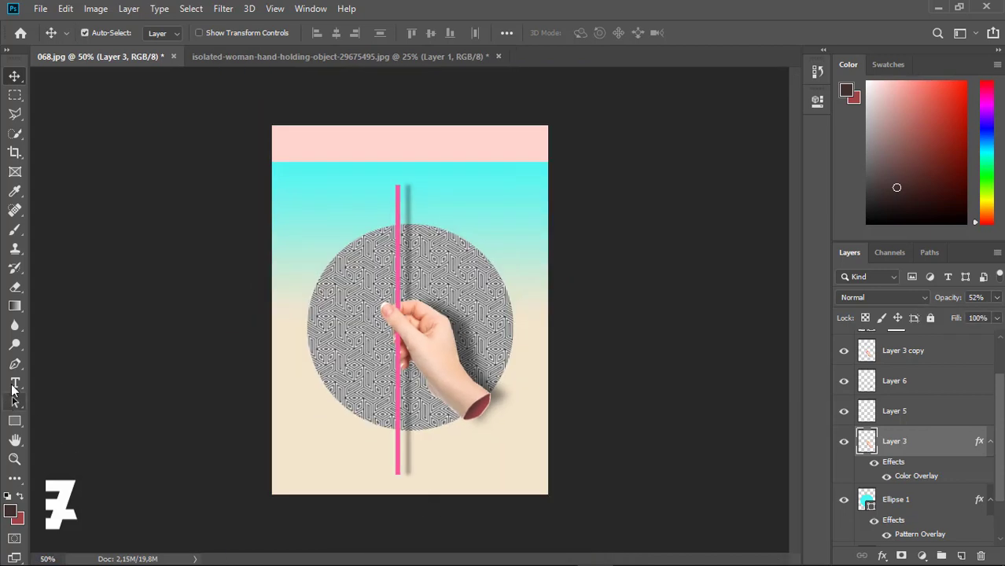
{"action": "left_click", "coordinate": [15, 383]}
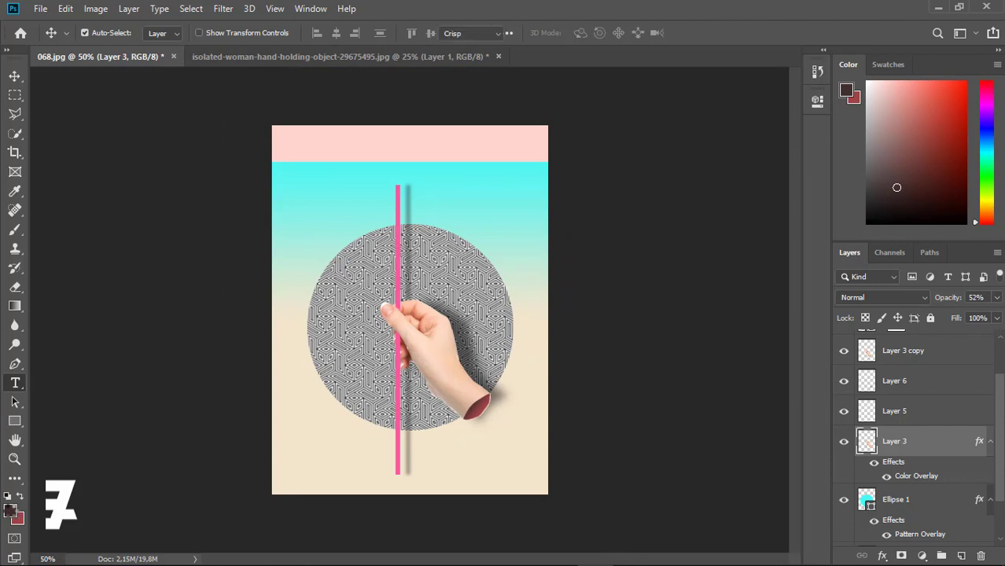
{"action": "left_click", "coordinate": [10, 513]}
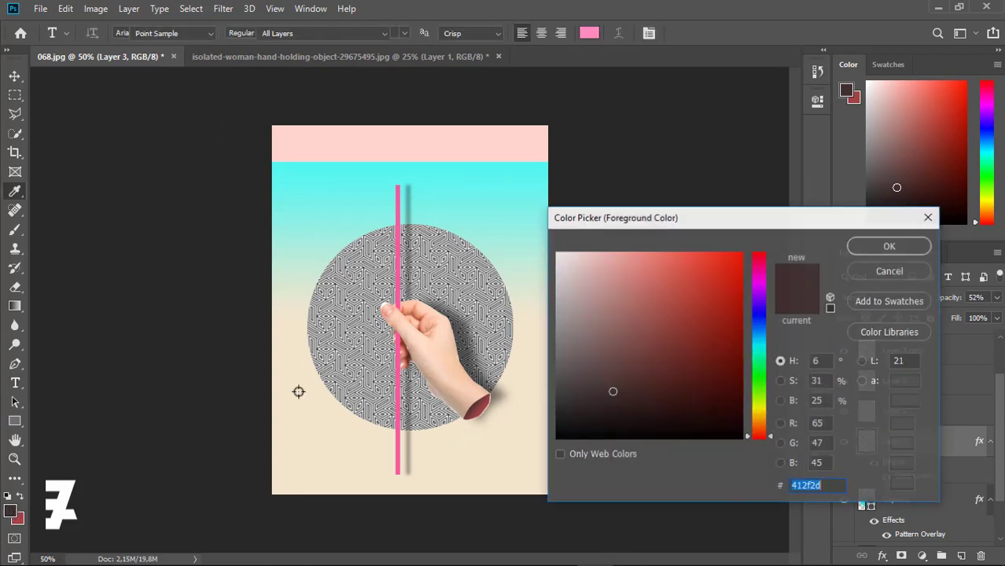
{"action": "type", "text": "ffffff"}
{"action": "key", "text": "Return"}
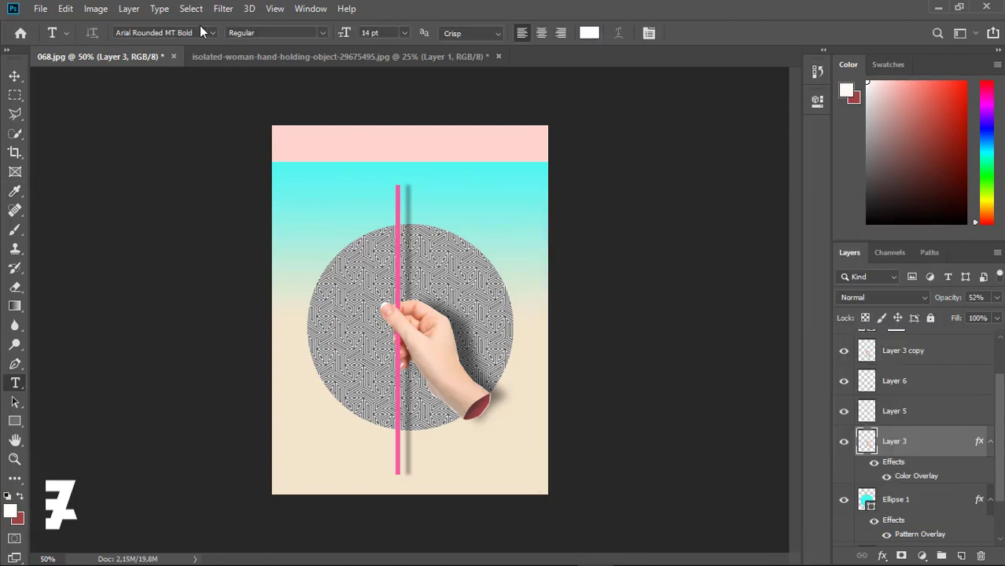
{"action": "left_click", "coordinate": [212, 33]}
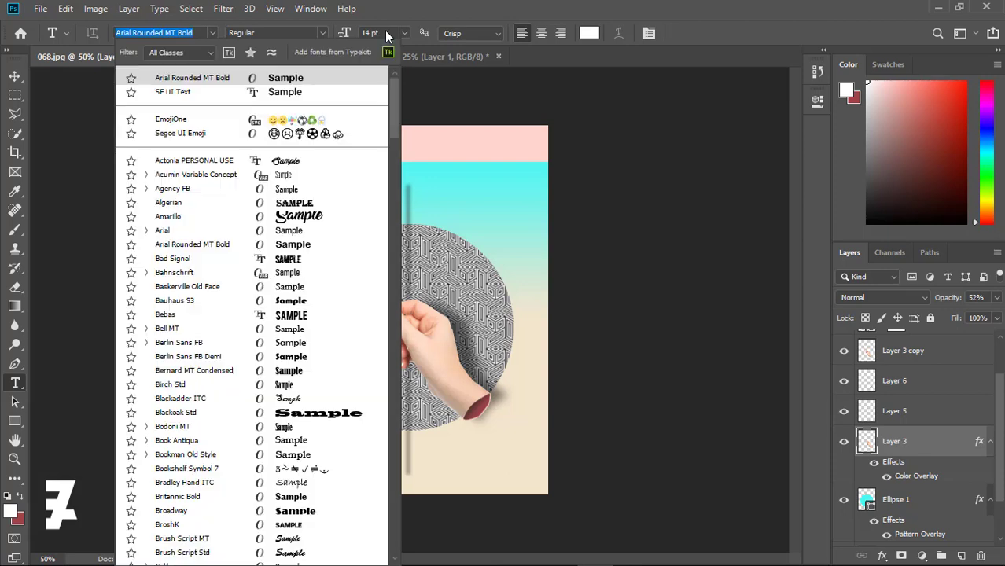
{"action": "left_click", "coordinate": [385, 29]}
{"action": "left_click", "coordinate": [456, 93]}
{"action": "left_click_drag", "start_coordinate": [998, 399], "coordinate": [1002, 349]}
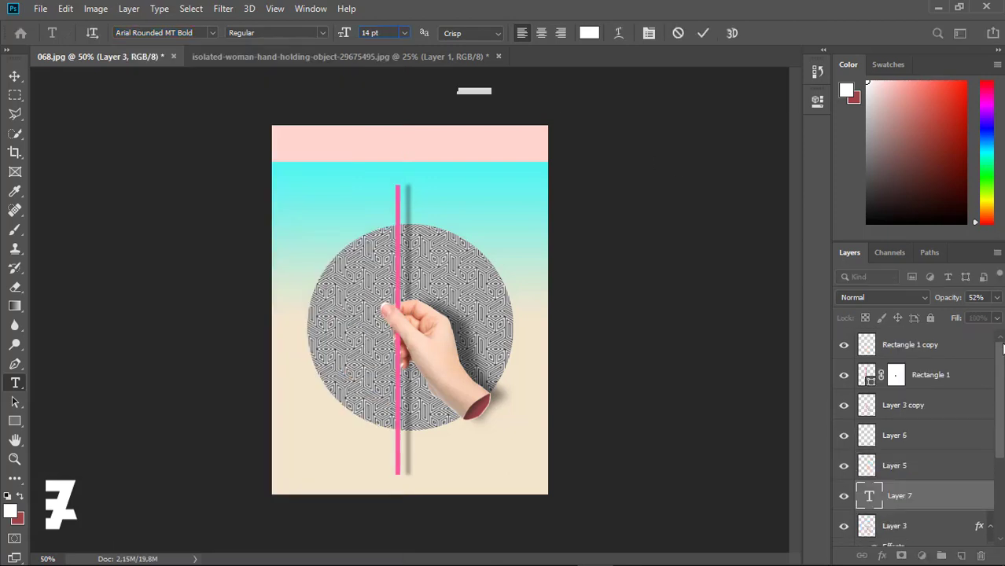
{"action": "left_click", "coordinate": [947, 505]}
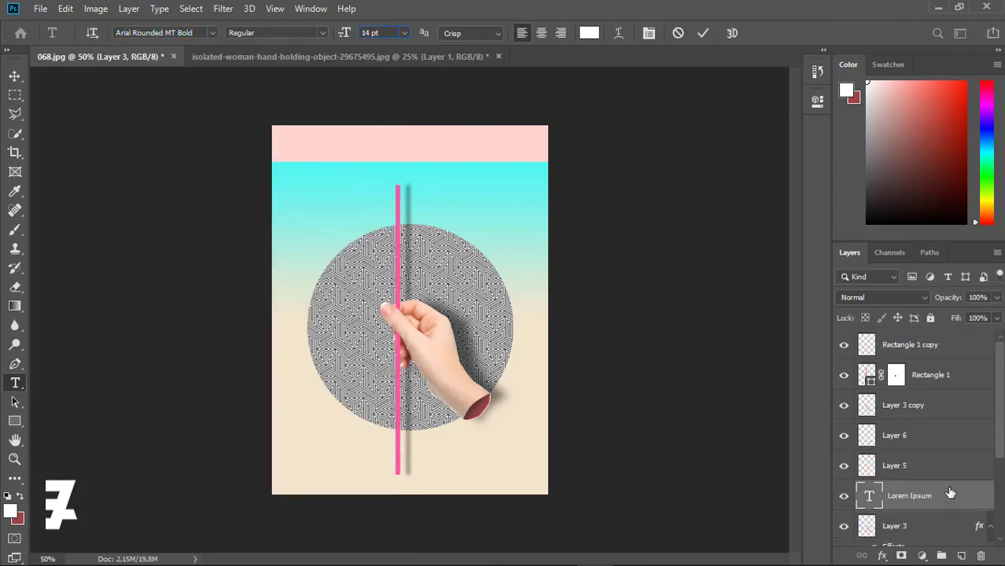
{"action": "key", "text": "Delete"}
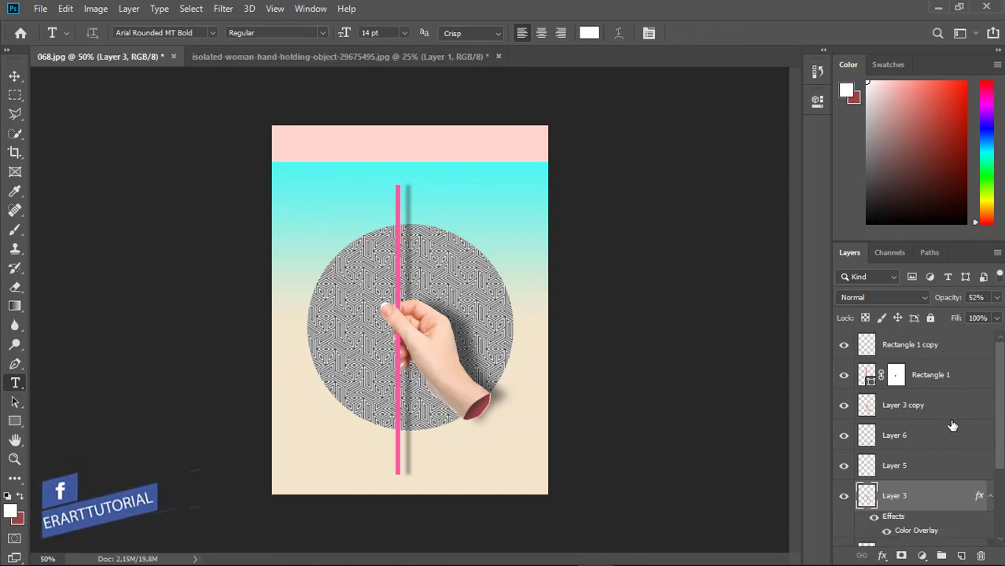
{"action": "left_click", "coordinate": [955, 355]}
- Type FUNDAMENTAL in the pink top strip and colour it black (#000000)
{"action": "left_click", "coordinate": [286, 146]}
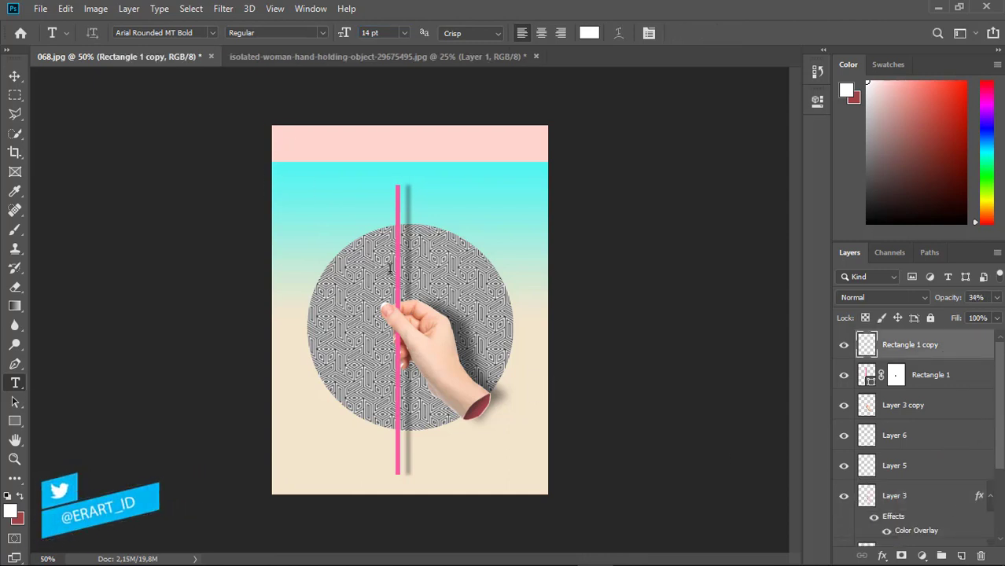
{"action": "key", "text": "ctrl+plus"}
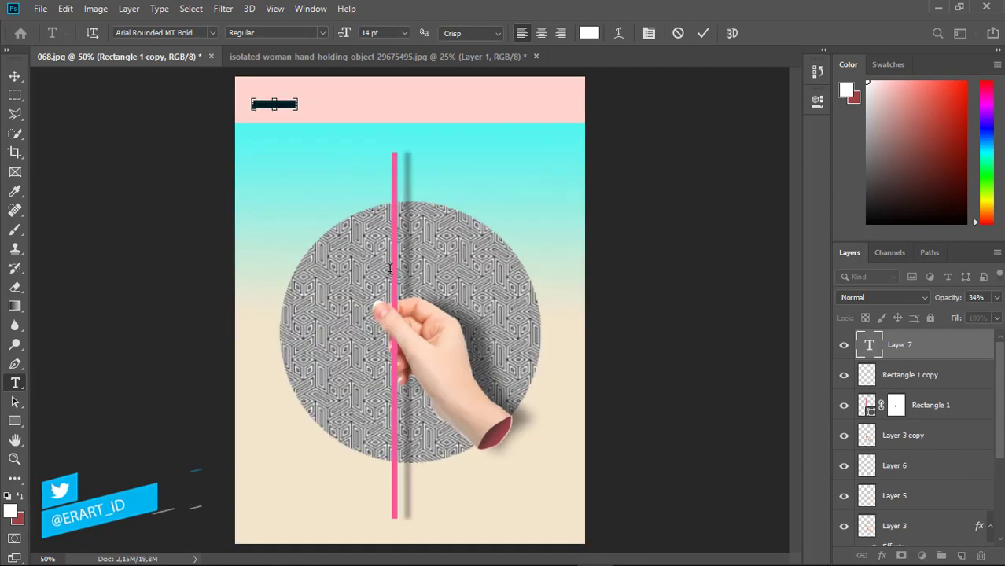
{"action": "key", "text": "ctrl+plus"}
{"action": "scroll", "coordinate": [390, 270], "scroll_direction": "up", "scroll_amount": 5}
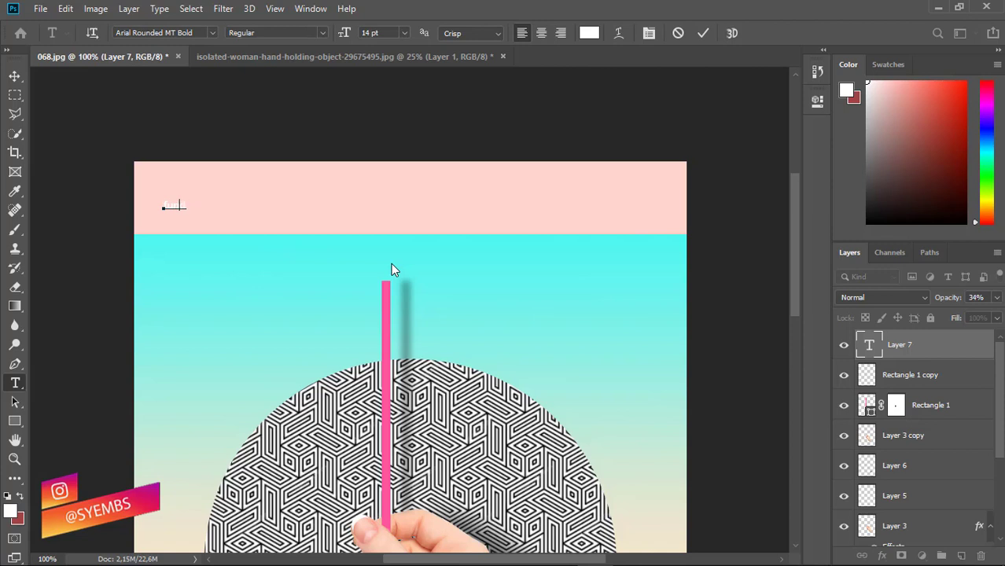
{"action": "type", "text": "ENTAL"}
{"action": "key", "text": "ctrl+a"}
{"action": "left_click", "coordinate": [11, 510]}
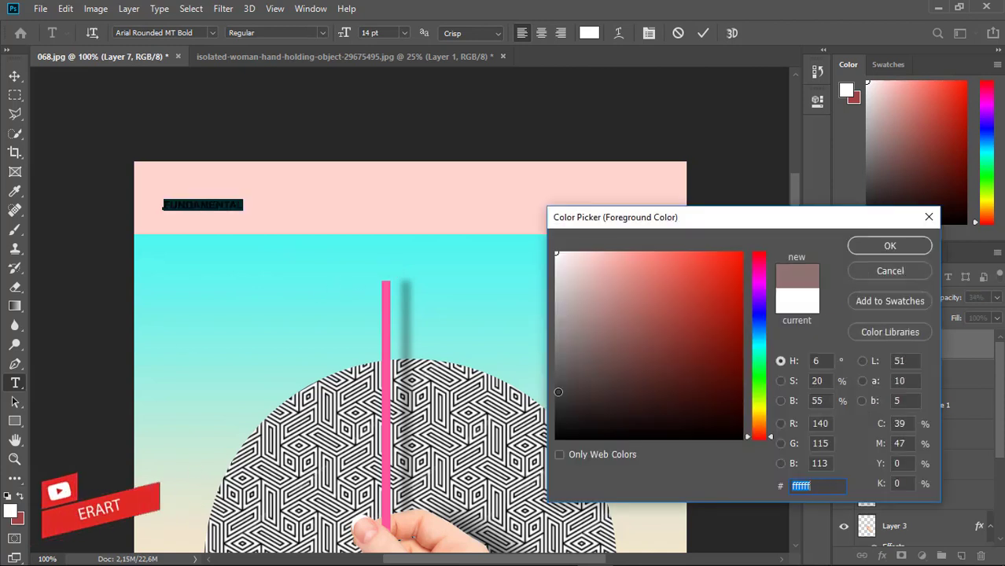
{"action": "type", "text": "000000"}
{"action": "left_click", "coordinate": [871, 246]}
{"action": "left_click", "coordinate": [15, 75]}
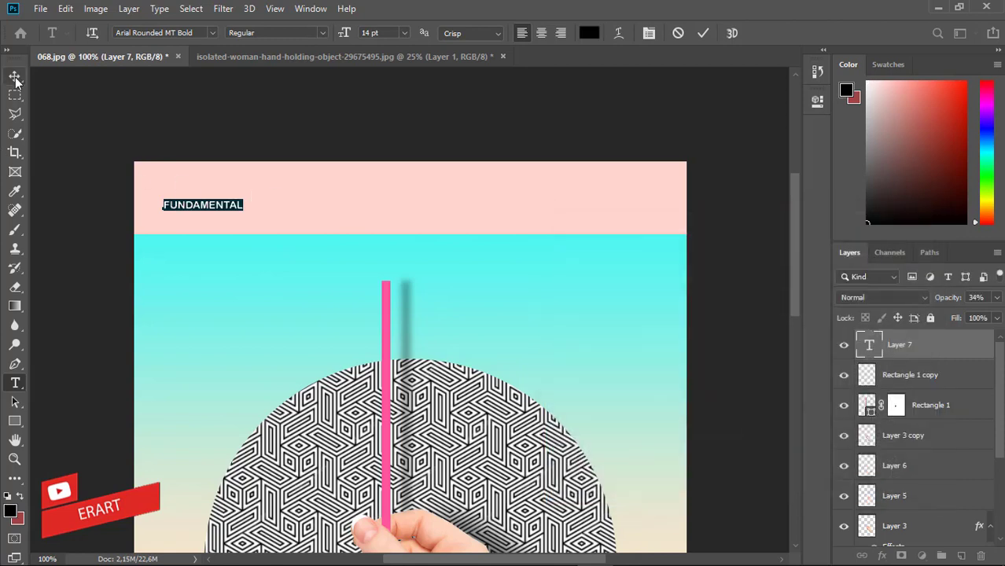
- Move FUNDAMENTAL to the strip's top-left and add the account handle below it at 10 pt
{"action": "left_click_drag", "start_coordinate": [179, 202], "coordinate": [170, 181]}
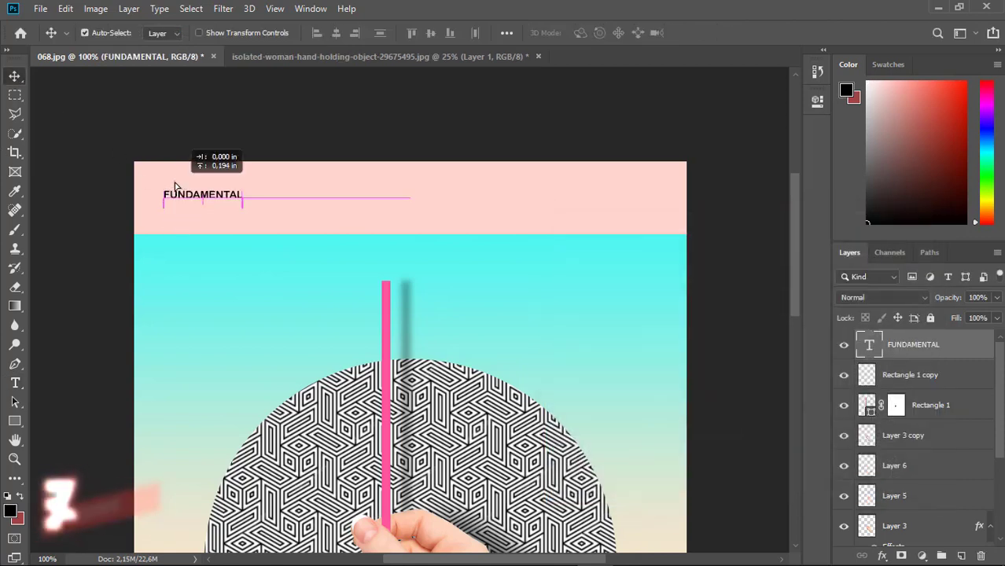
{"action": "key", "text": "t"}
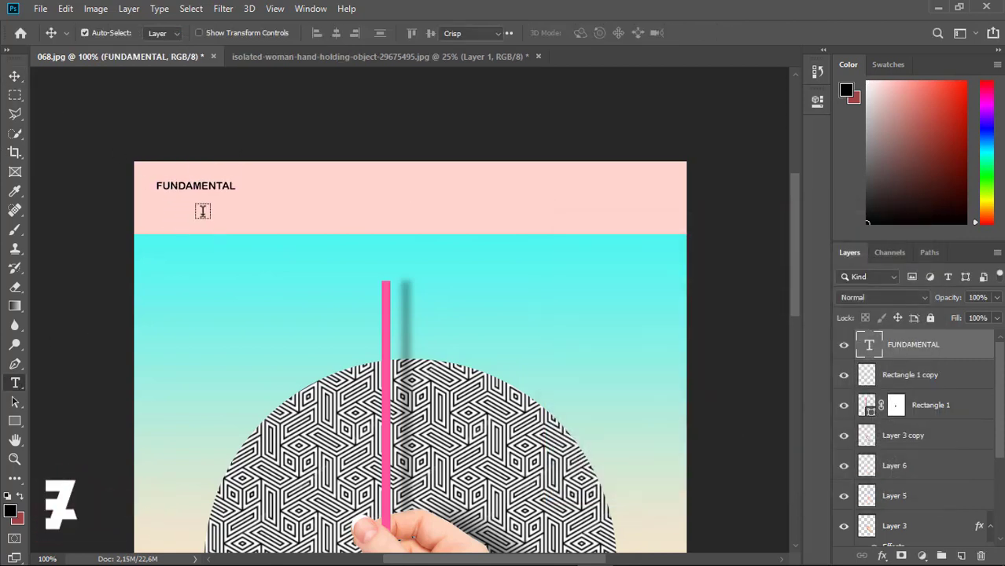
{"action": "left_click", "coordinate": [201, 211]}
{"action": "type", "text": "@ERART_ID"}
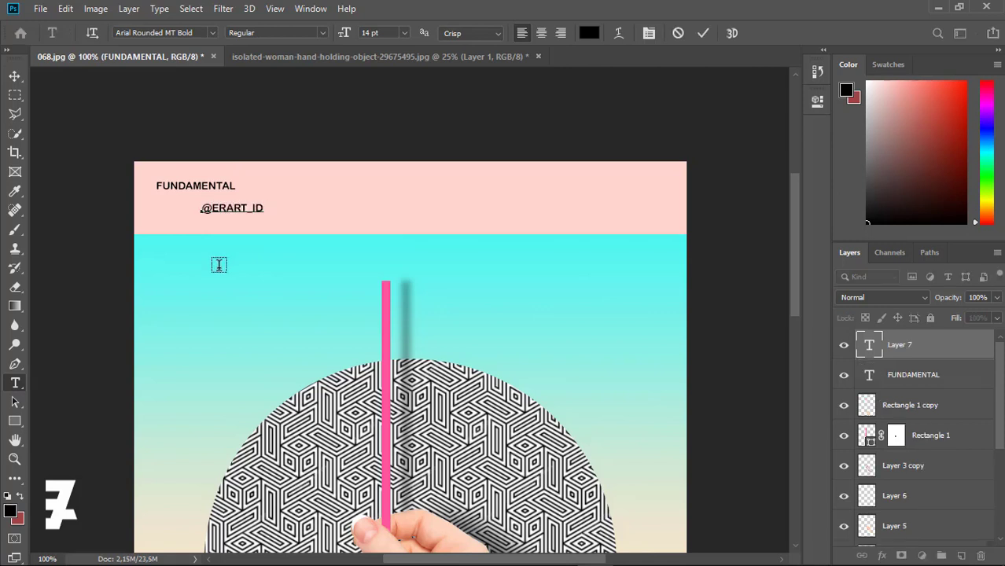
{"action": "key", "text": "ctrl+a"}
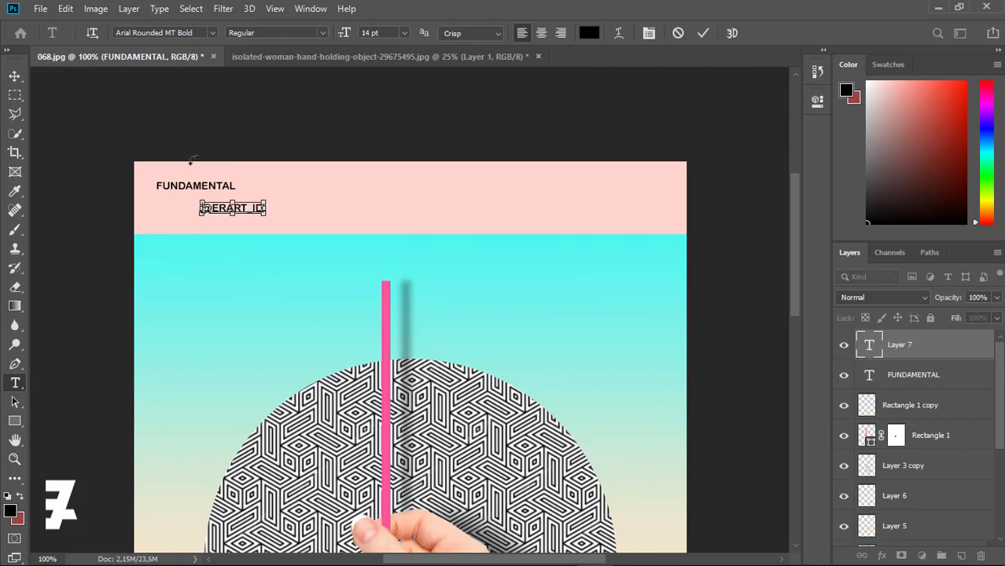
{"action": "left_click", "coordinate": [406, 33]}
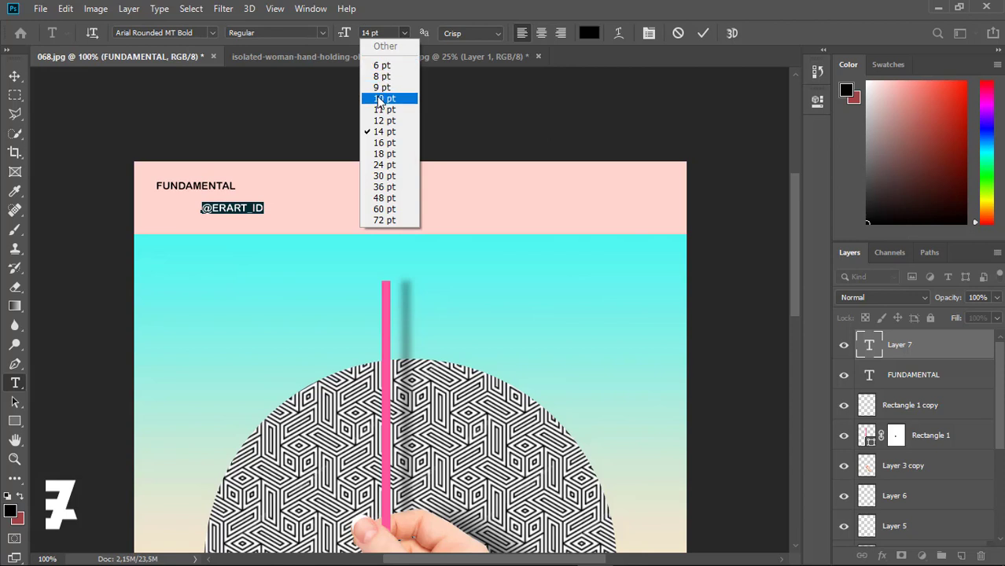
{"action": "left_click", "coordinate": [382, 99]}
{"action": "left_click", "coordinate": [15, 76]}
- Align the handle under FUNDAMENTAL's left edge, with FUNDAMENTAL just above it
{"action": "mouse_move", "coordinate": [224, 211]}
{"action": "left_mouse_down"}
{"action": "mouse_move", "coordinate": [176, 203]}
{"action": "mouse_move", "coordinate": [172, 216]}
{"action": "mouse_move", "coordinate": [231, 197]}
{"action": "left_mouse_up"}
{"action": "left_click", "coordinate": [219, 189]}
{"action": "key", "text": "ctrl+z"}
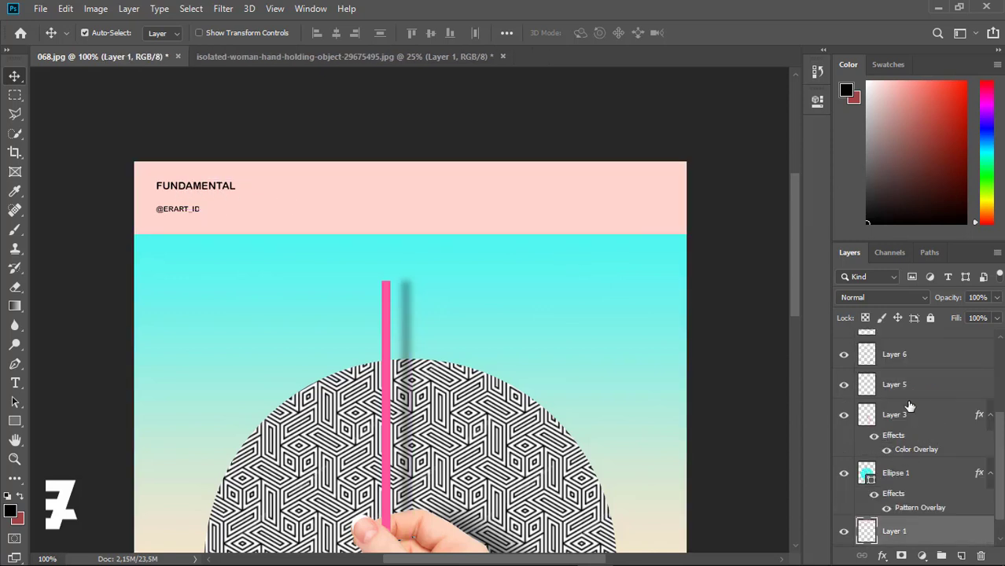
{"action": "scroll", "coordinate": [910, 406], "scroll_direction": "up", "scroll_amount": 5}
{"action": "left_click", "coordinate": [190, 206]}
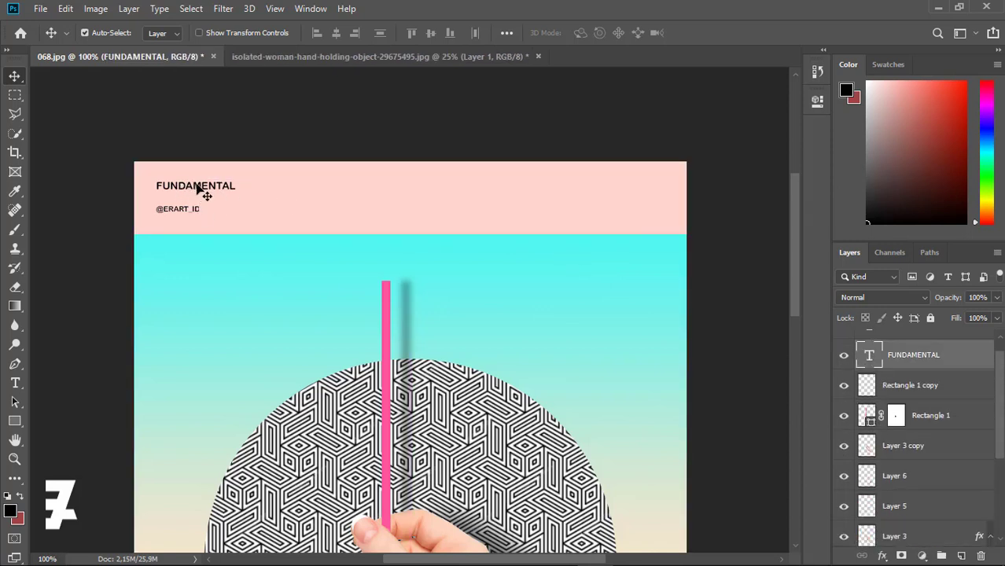
{"action": "left_click_drag", "start_coordinate": [197, 197], "coordinate": [196, 209]}
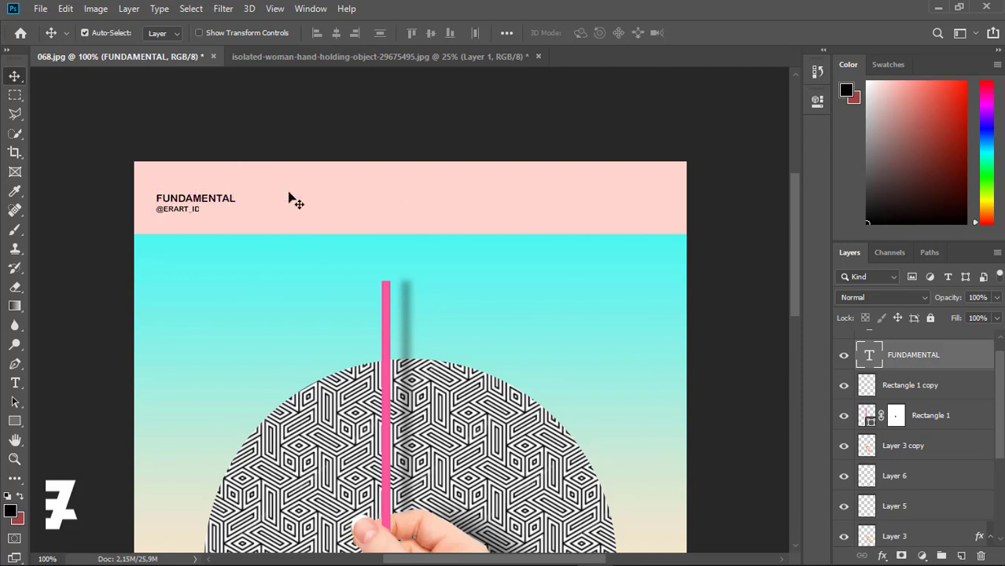
- Add '005' at 24 pt in the pink strip's top-right, nudged toward the right edge
{"action": "left_click", "coordinate": [15, 383]}
{"action": "left_click", "coordinate": [595, 202]}
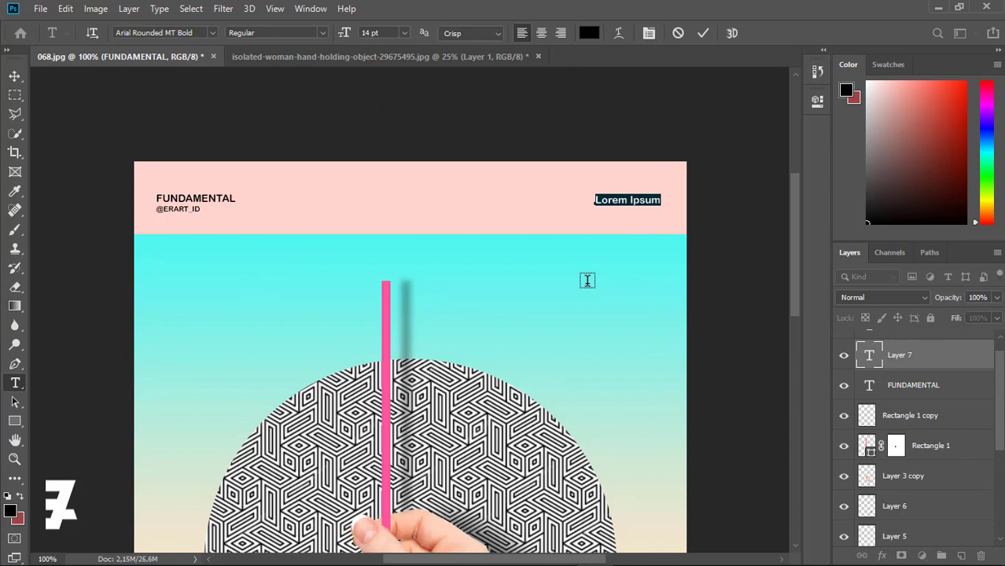
{"action": "type", "text": "005"}
{"action": "key", "text": "ctrl+a"}
{"action": "left_click", "coordinate": [404, 32]}
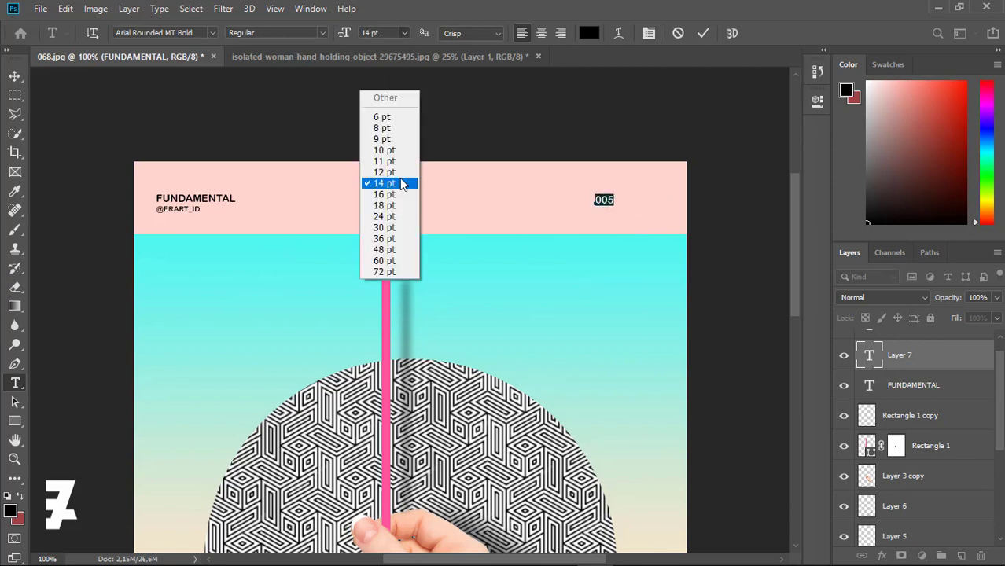
{"action": "left_click", "coordinate": [392, 216]}
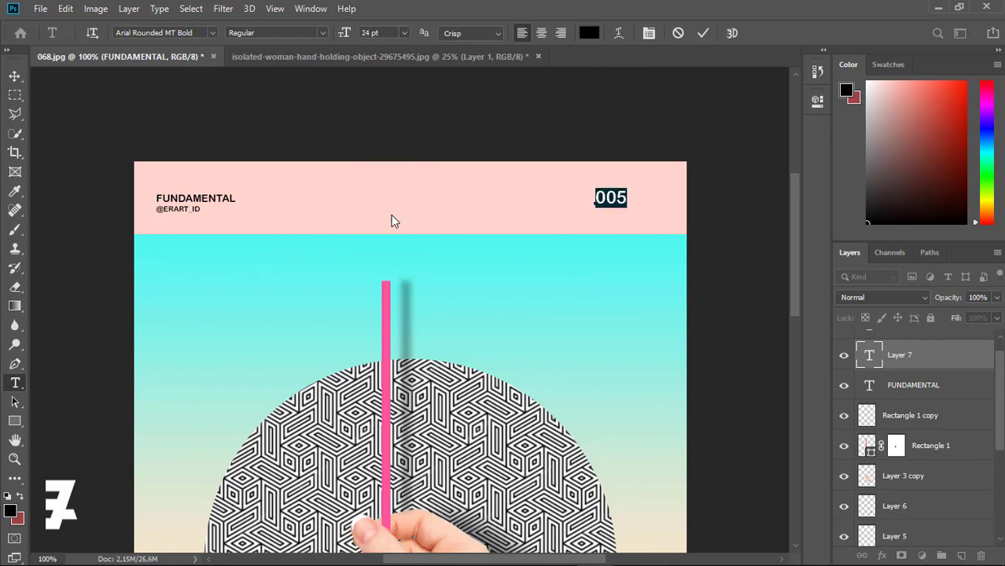
{"action": "left_click", "coordinate": [15, 75]}
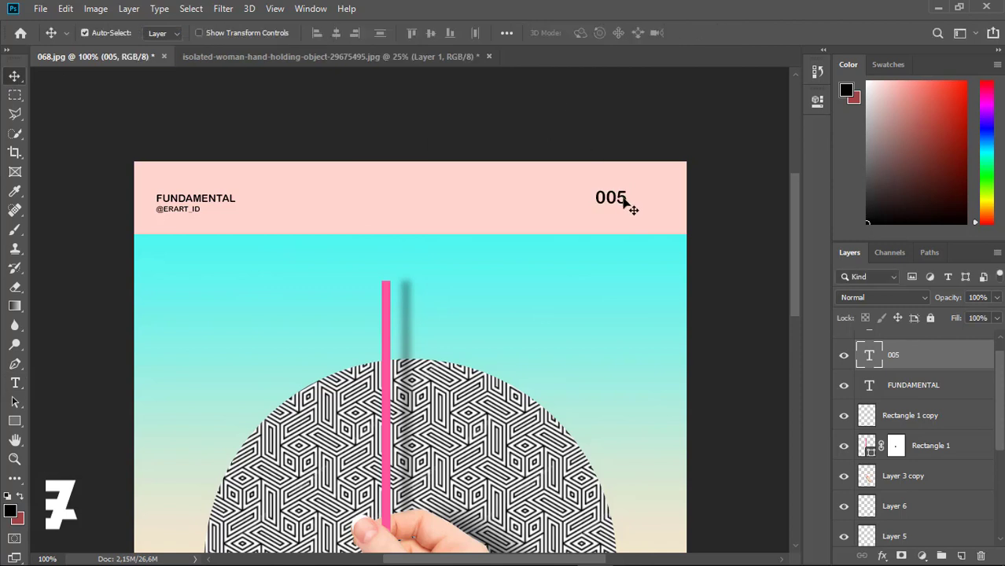
{"action": "left_click_drag", "start_coordinate": [623, 201], "coordinate": [658, 197]}
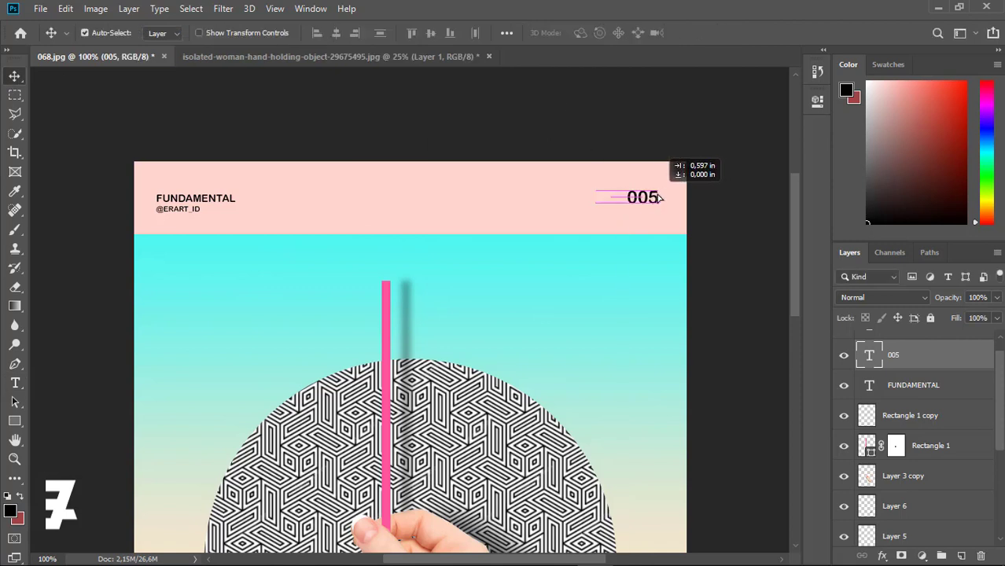
{"action": "left_click_drag", "start_coordinate": [795, 208], "coordinate": [796, 230]}
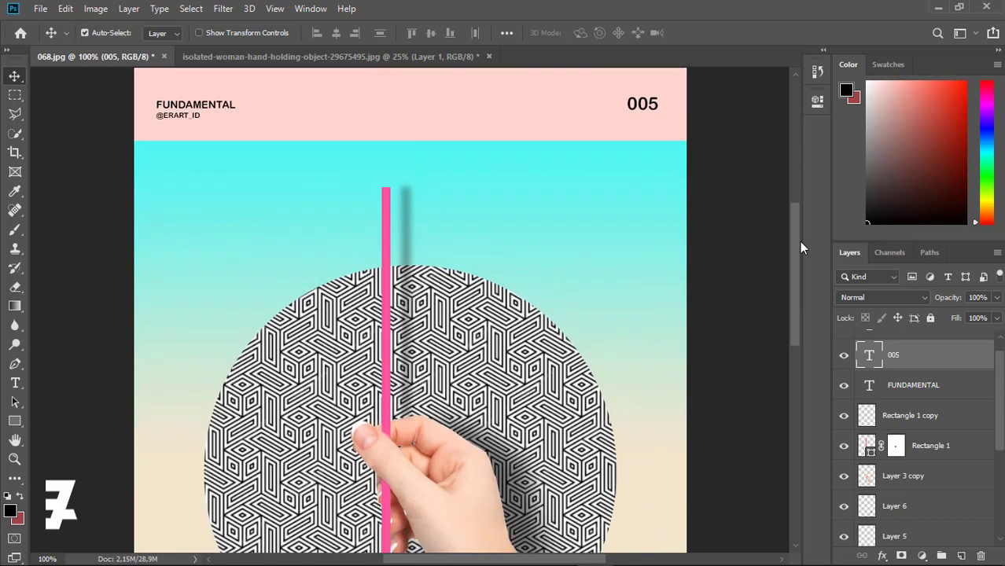
{"action": "left_click_drag", "start_coordinate": [796, 230], "coordinate": [800, 257]}
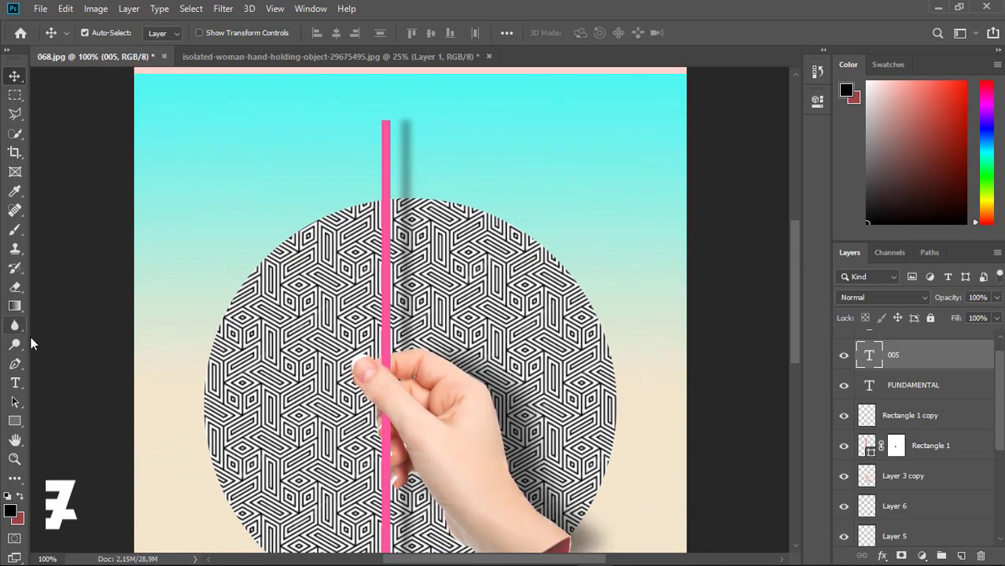
- Add the date text DECEMBER 16 2018 at 14 pt left of the circle
{"action": "left_click", "coordinate": [16, 383]}
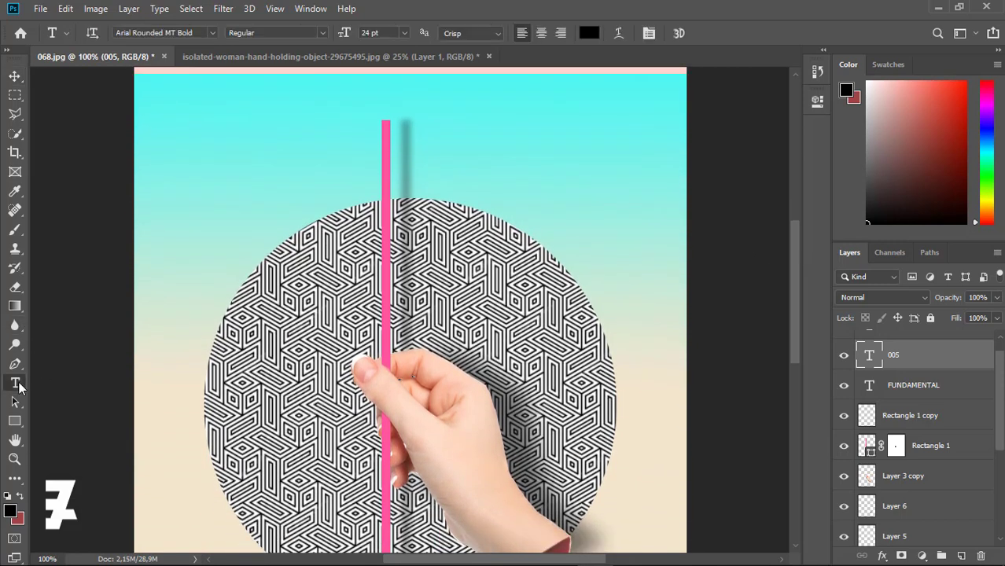
{"action": "left_click", "coordinate": [211, 241]}
{"action": "type", "text": "DECEMBER 16,"}
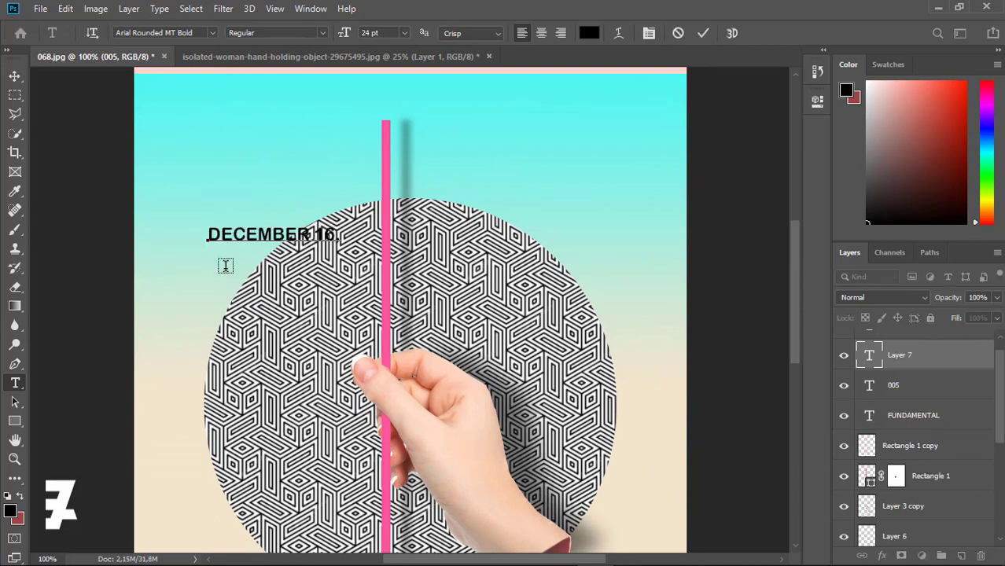
{"action": "type", "text": "20 "}
{"action": "type", "text": "8"}
{"action": "key", "text": "ctrl+a"}
{"action": "left_click", "coordinate": [404, 32]}
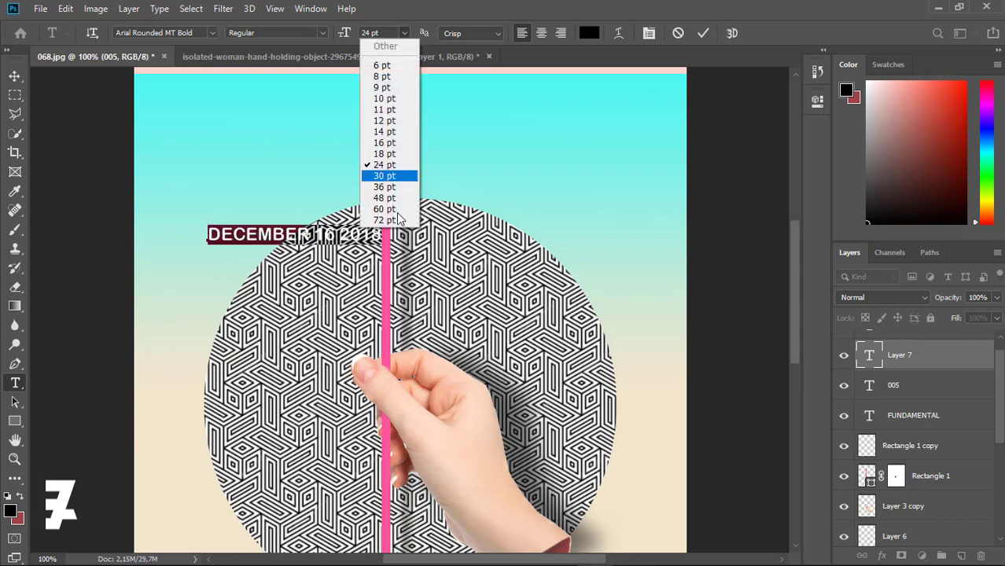
{"action": "left_click", "coordinate": [383, 132]}
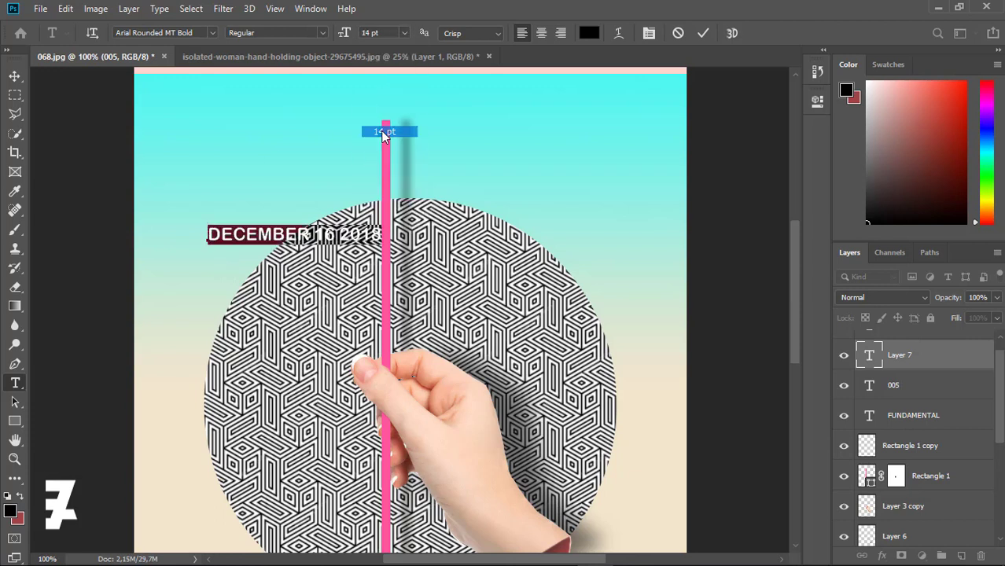
- Rotate the date text -90° and move it down to the poster's left side
{"action": "left_click", "coordinate": [65, 9]}
{"action": "left_click", "coordinate": [359, 379]}
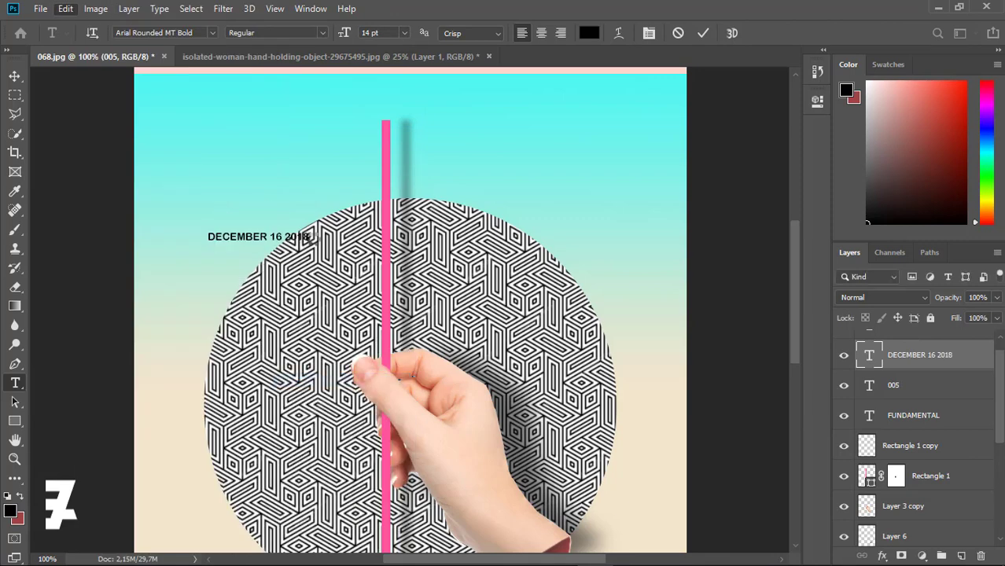
{"action": "left_click_drag", "start_coordinate": [309, 217], "coordinate": [235, 165]}
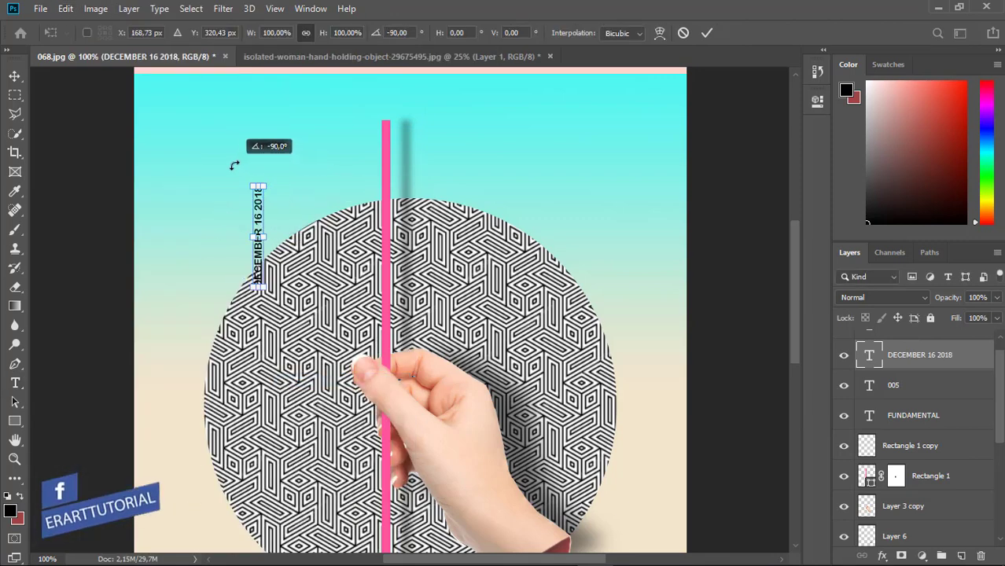
{"action": "key", "text": "Return"}
{"action": "key", "text": "v"}
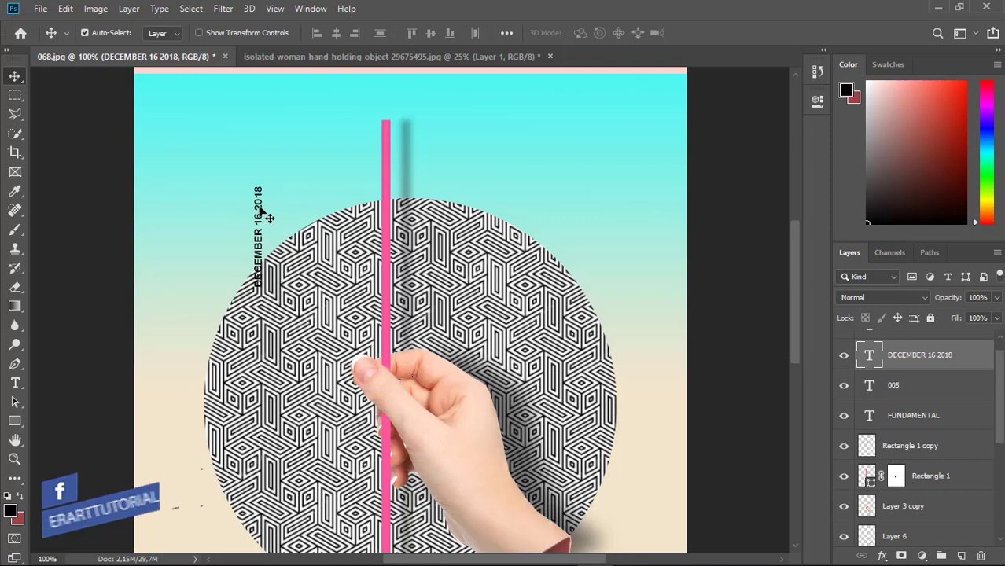
{"action": "left_click_drag", "start_coordinate": [262, 211], "coordinate": [157, 391]}
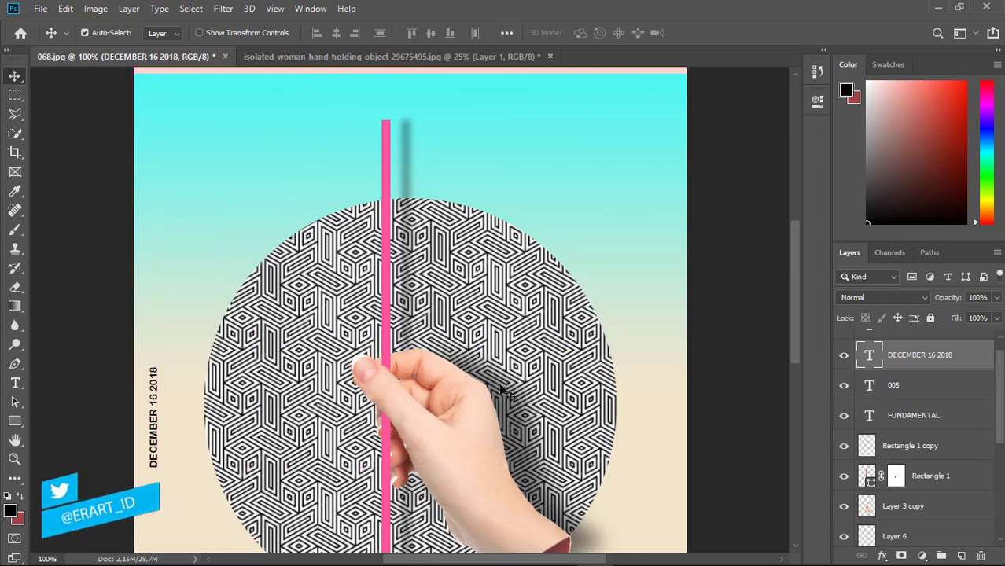
- Resize the date to 10 pt and centre it vertically on the canvas
{"action": "double_click", "coordinate": [868, 355]}
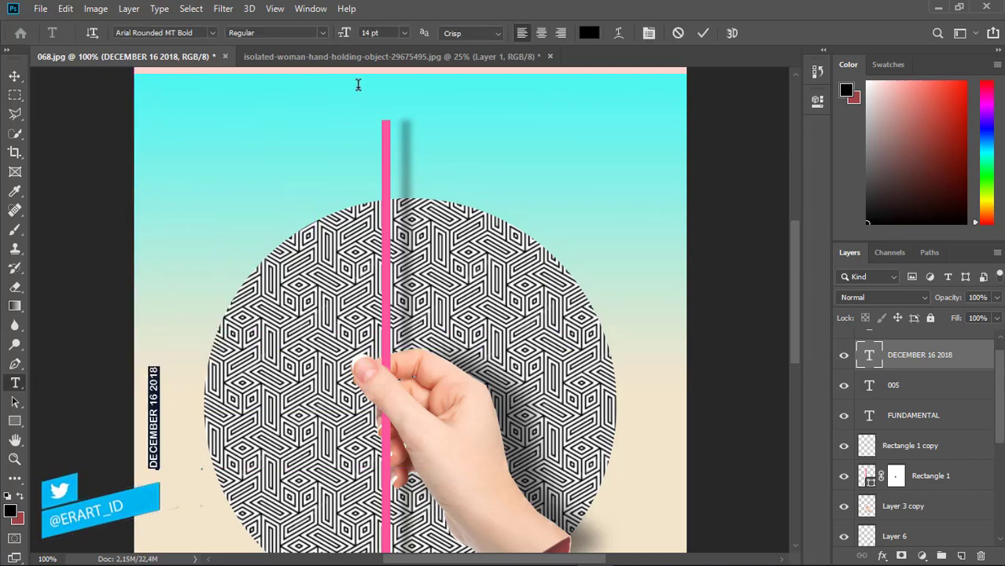
{"action": "left_click", "coordinate": [401, 32]}
{"action": "left_click", "coordinate": [384, 99]}
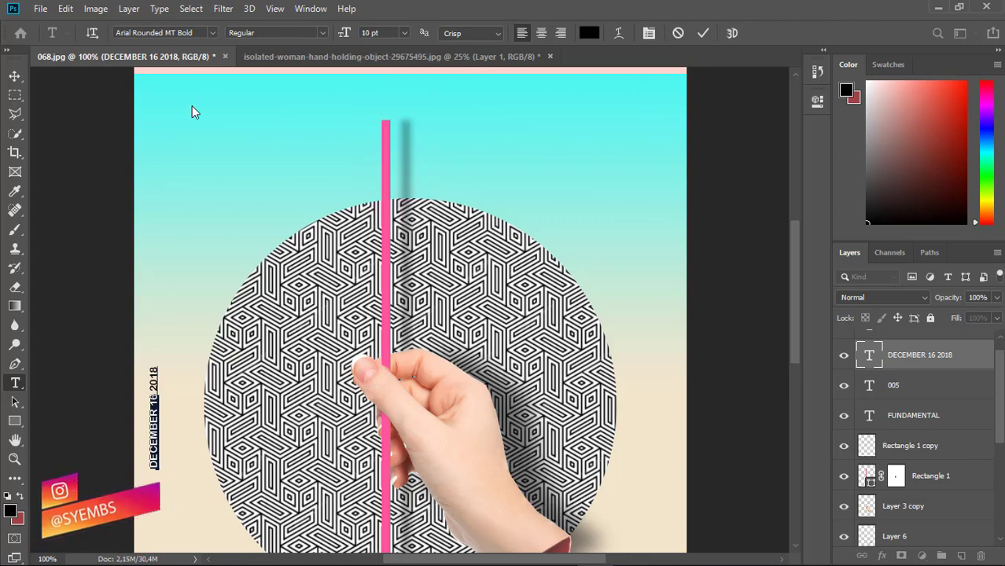
{"action": "left_click", "coordinate": [14, 75]}
{"action": "key", "text": "ctrl+a"}
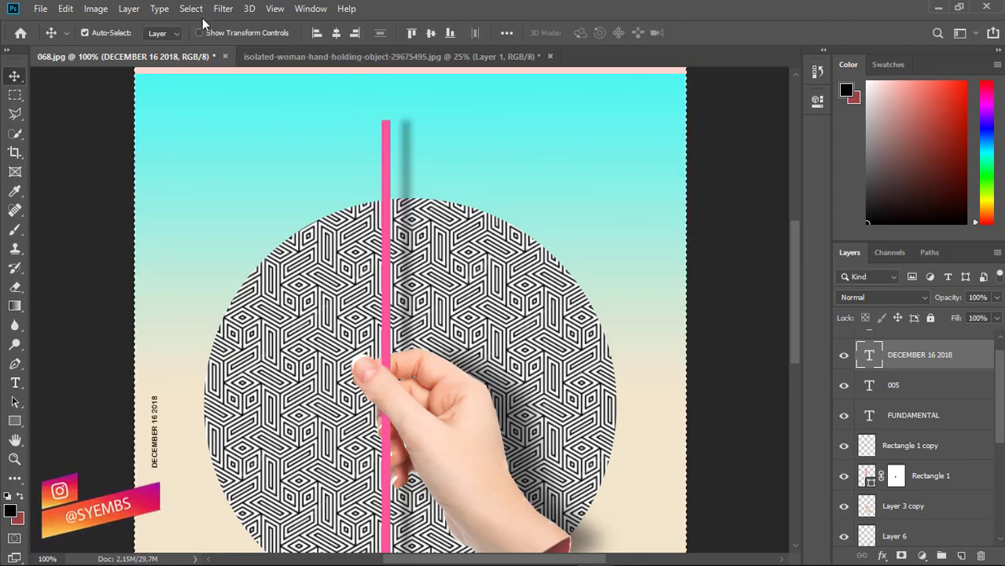
{"action": "left_click", "coordinate": [430, 32]}
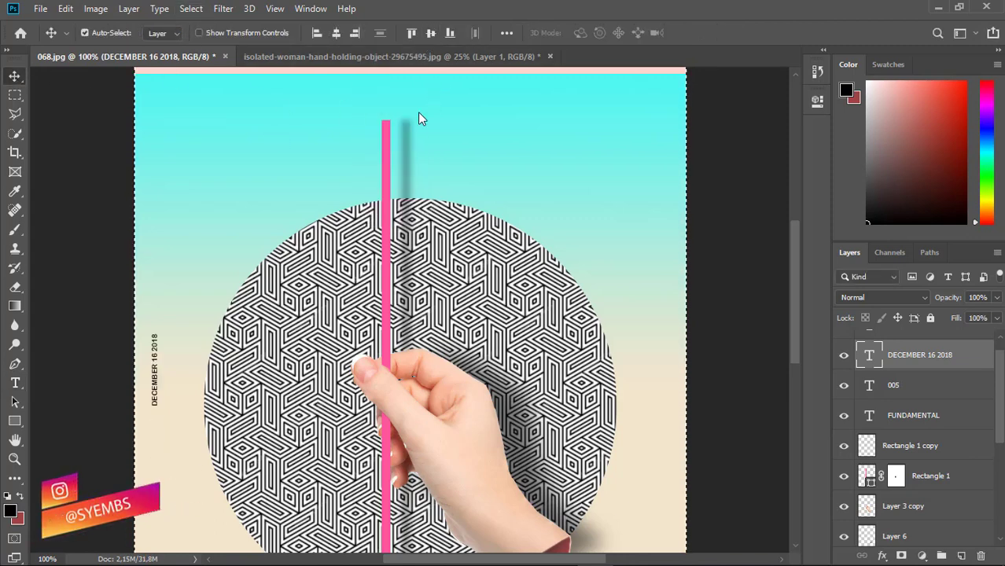
- Add a MAKE A POSTER EVERY DAY text line above the circle's upper left
{"action": "key", "text": "ctrl+d"}
{"action": "left_click", "coordinate": [14, 383]}
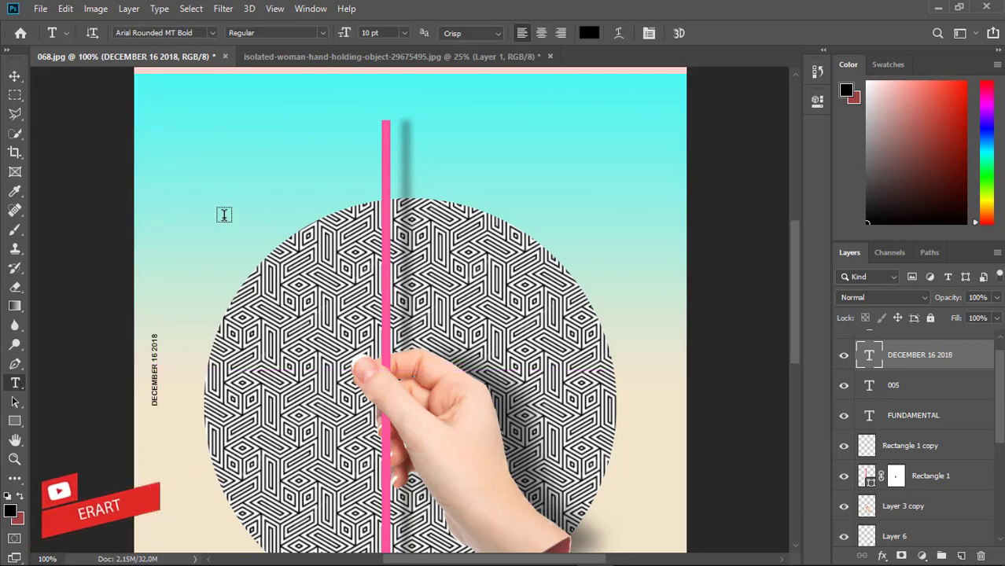
{"action": "left_click", "coordinate": [223, 214]}
{"action": "left_click", "coordinate": [222, 215]}
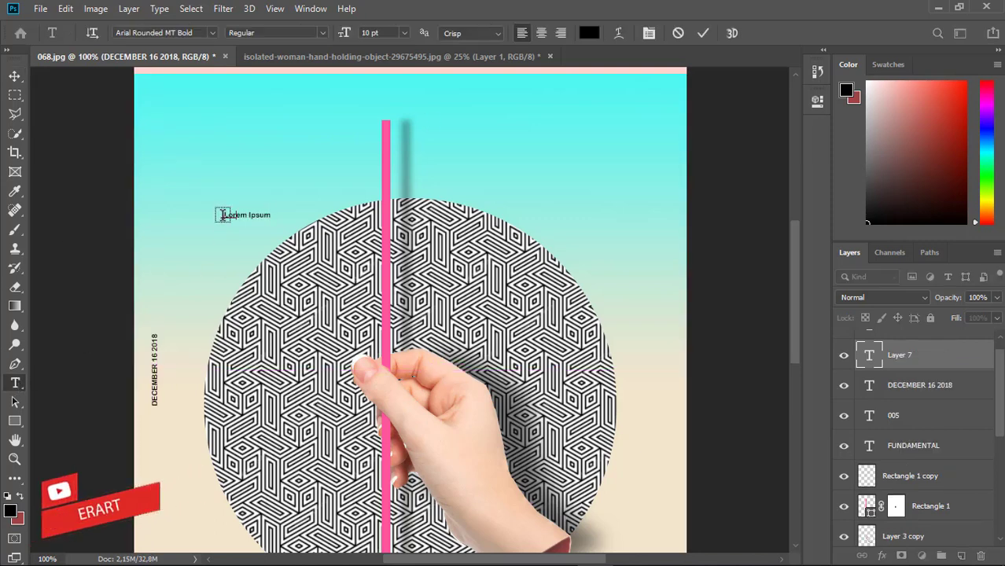
{"action": "type", "text": "KE A"}
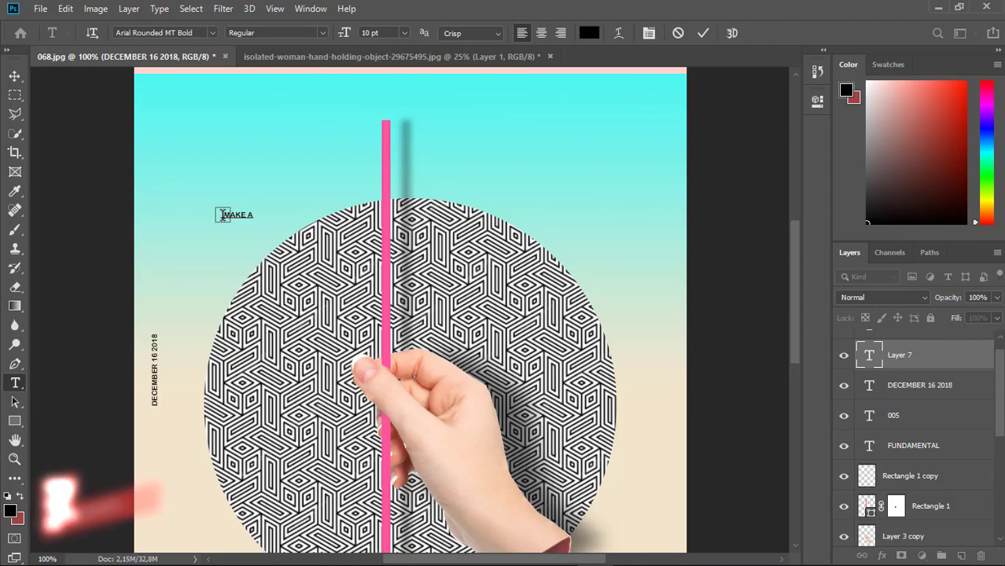
{"action": "type", "text": " POSTER EVERY DAY"}
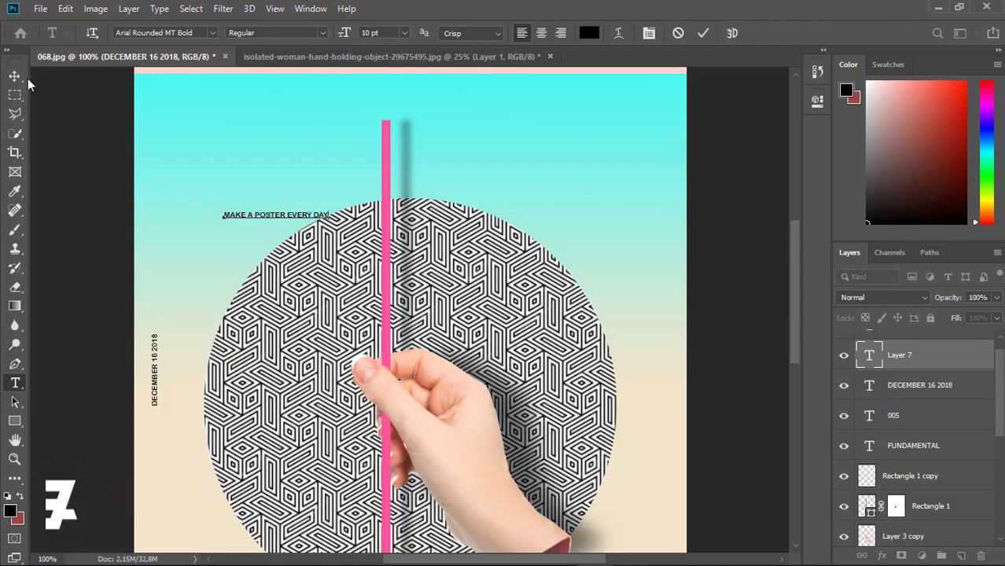
{"action": "left_click", "coordinate": [15, 76]}
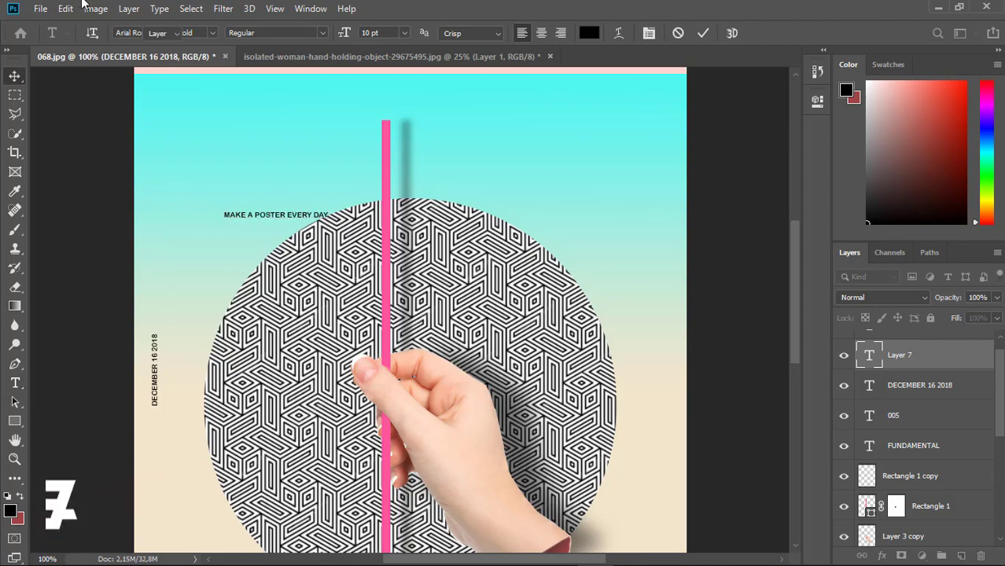
{"action": "left_click", "coordinate": [65, 8]}
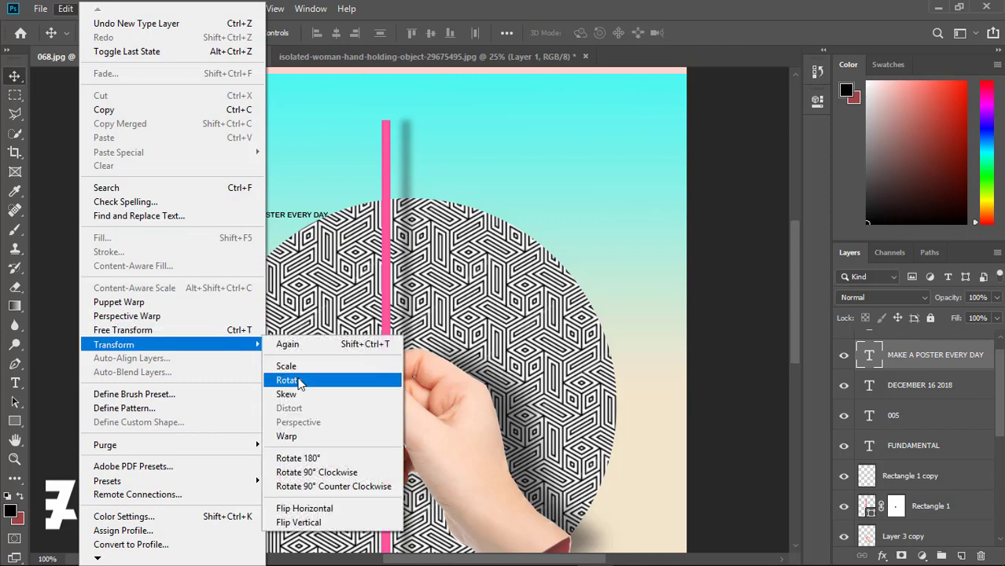
- Rotate MAKE A POSTER EVERY DAY 90° and centre it vertically on the poster's right edge
{"action": "left_click", "coordinate": [289, 380]}
{"action": "left_click_drag", "start_coordinate": [338, 228], "coordinate": [279, 256]}
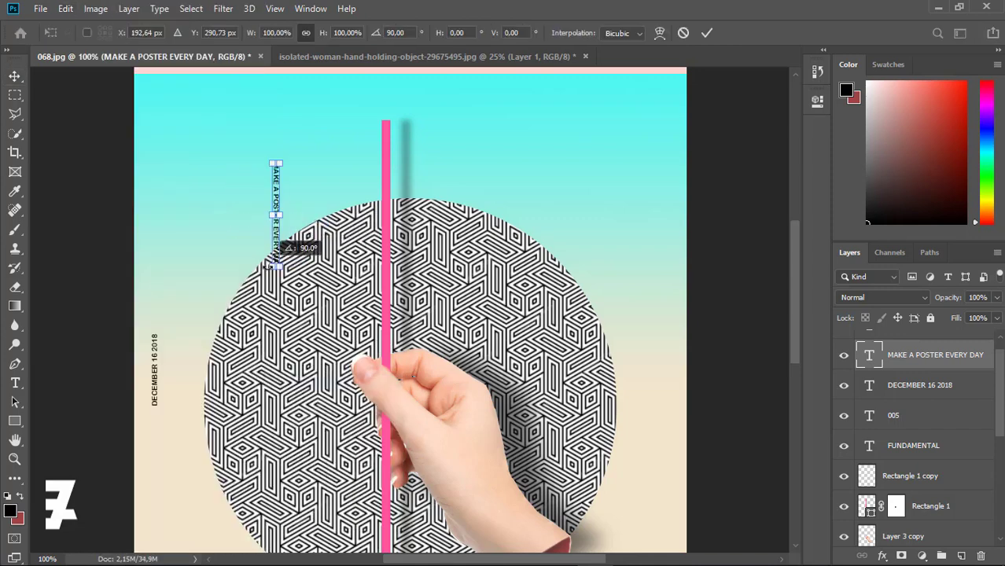
{"action": "type", "text": "192"}
{"action": "key", "text": "Return"}
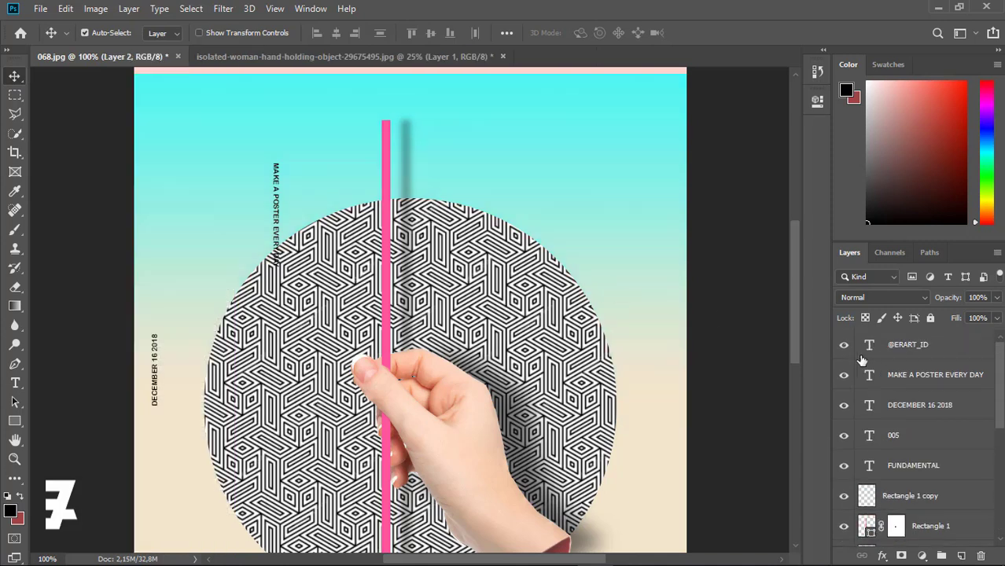
{"action": "left_click", "coordinate": [865, 375]}
{"action": "mouse_move", "coordinate": [310, 195]}
{"action": "left_mouse_down"}
{"action": "mouse_move", "coordinate": [645, 334]}
{"action": "mouse_move", "coordinate": [666, 375]}
{"action": "left_mouse_up"}
{"action": "key", "text": "ctrl+a"}
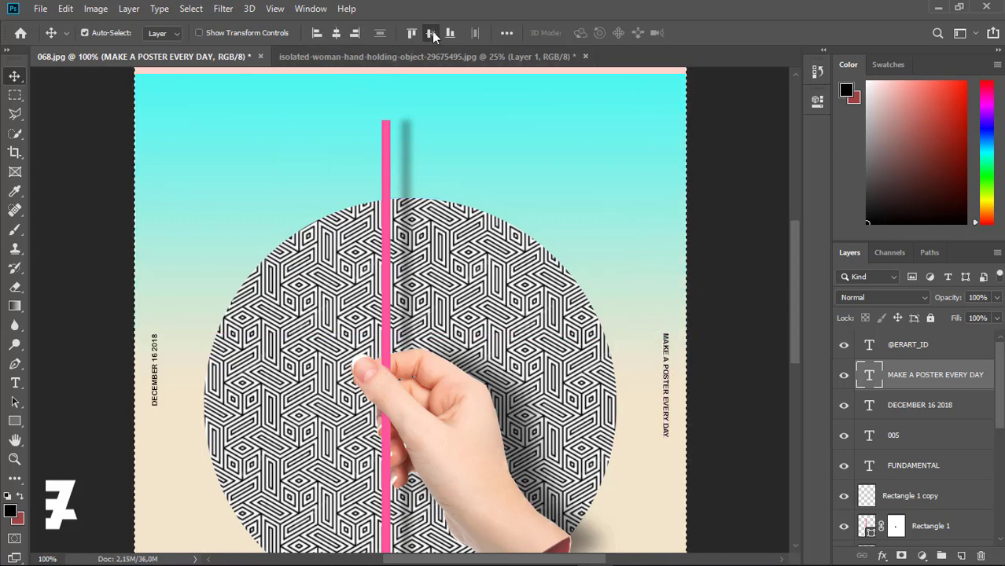
{"action": "left_click", "coordinate": [431, 33]}
{"action": "key", "text": "ctrl+d"}
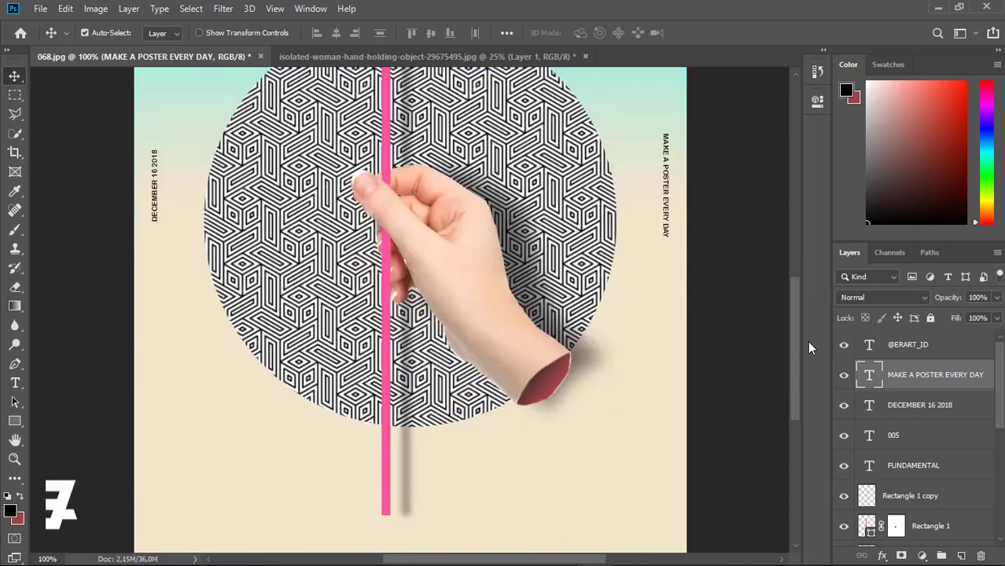
{"action": "left_click_drag", "start_coordinate": [793, 284], "coordinate": [794, 358]}
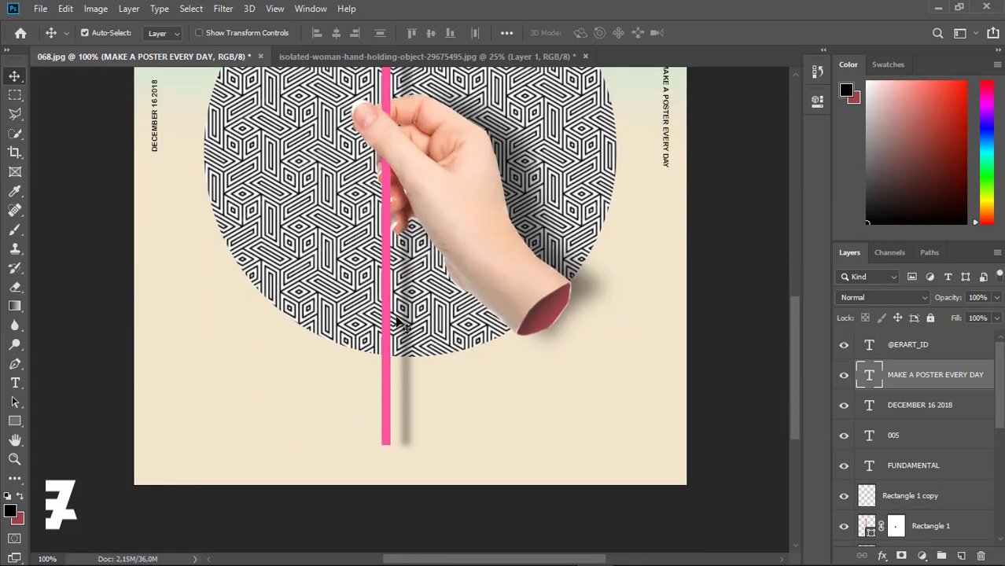
- Select the Ellipse 1 layer and zoom out to 50% to see the whole poster
{"action": "left_click", "coordinate": [398, 324]}
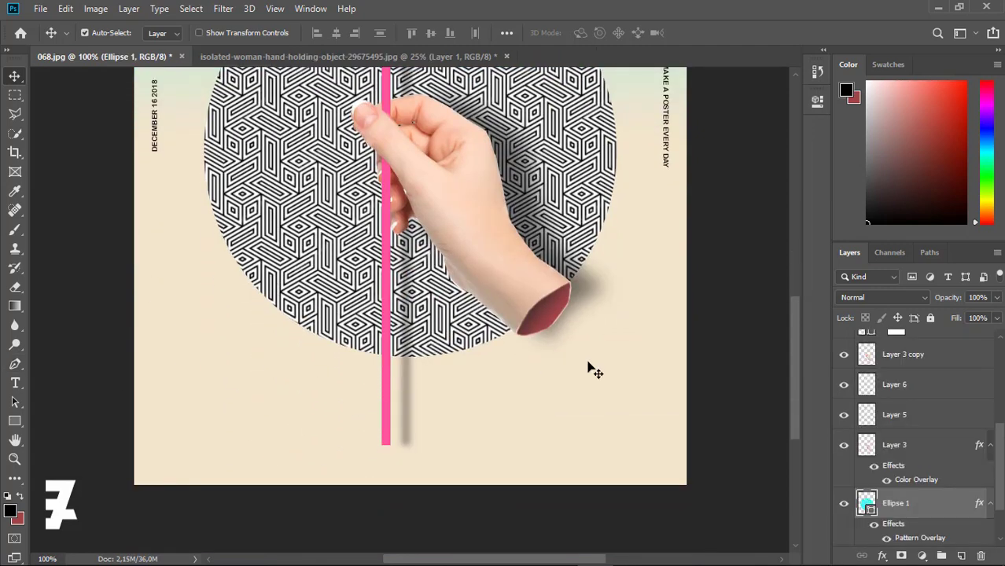
{"action": "key", "text": "ctrl+minus"}
{"action": "key", "text": "ctrl+minus"}
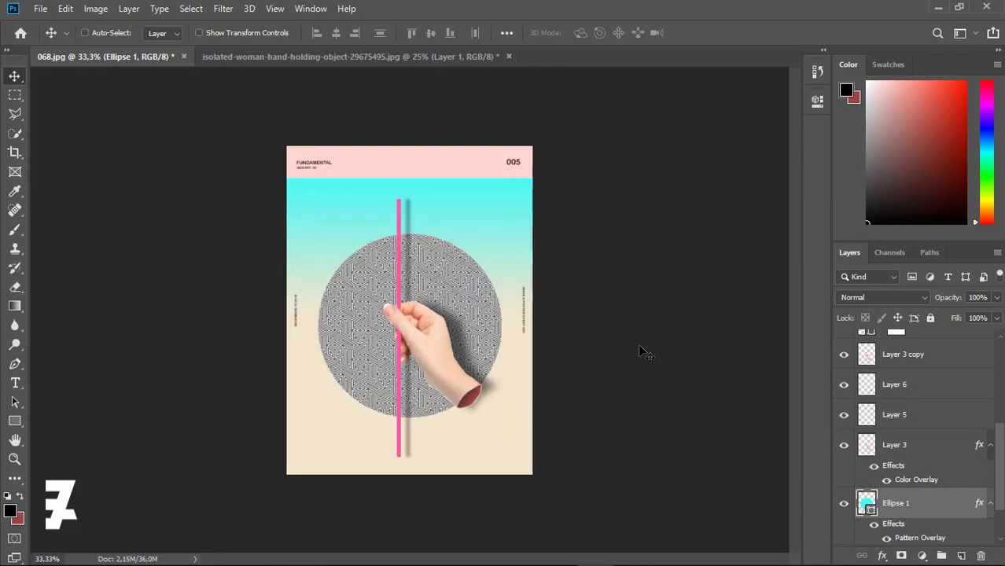
{"action": "left_click_drag", "start_coordinate": [1001, 460], "coordinate": [991, 395]}
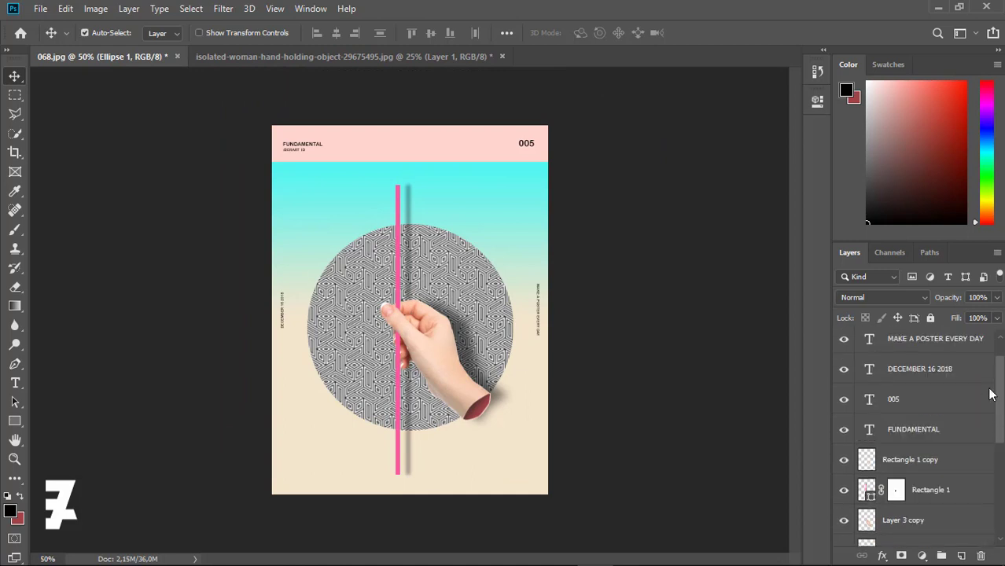
{"action": "scroll", "coordinate": [849, 391], "scroll_direction": "down", "scroll_amount": 2}
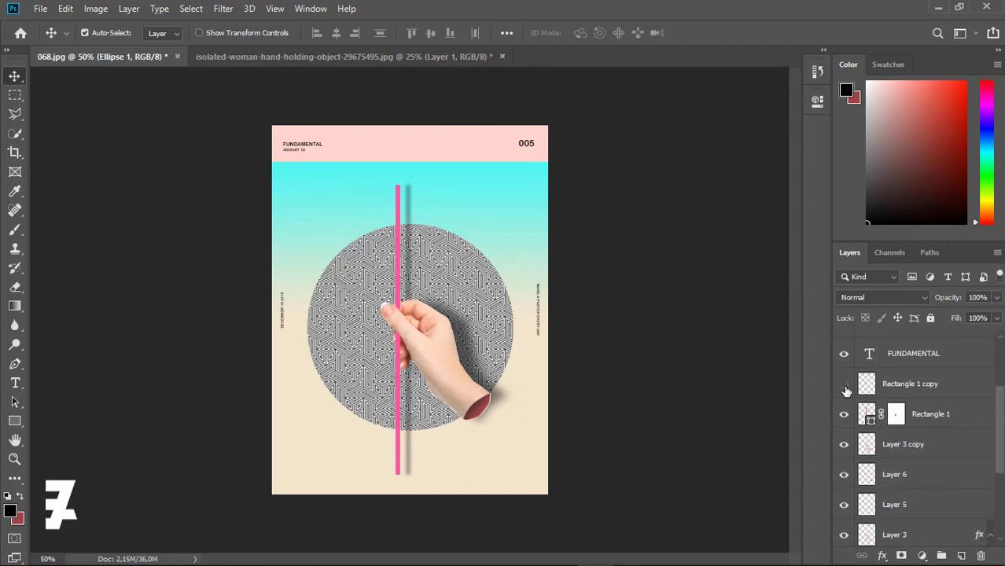
- Show Rectangle 1 copy, select it with Rectangle 1, and target the pink bar's layer mask
{"action": "left_click", "coordinate": [844, 384]}
{"action": "left_click", "coordinate": [867, 391], "text": "shift"}
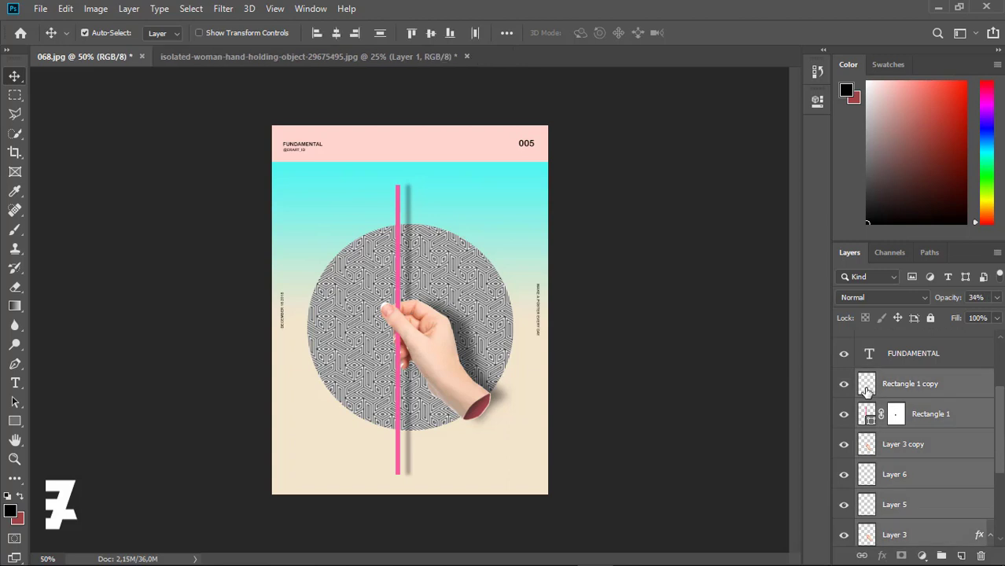
{"action": "left_click", "coordinate": [868, 415], "text": "shift"}
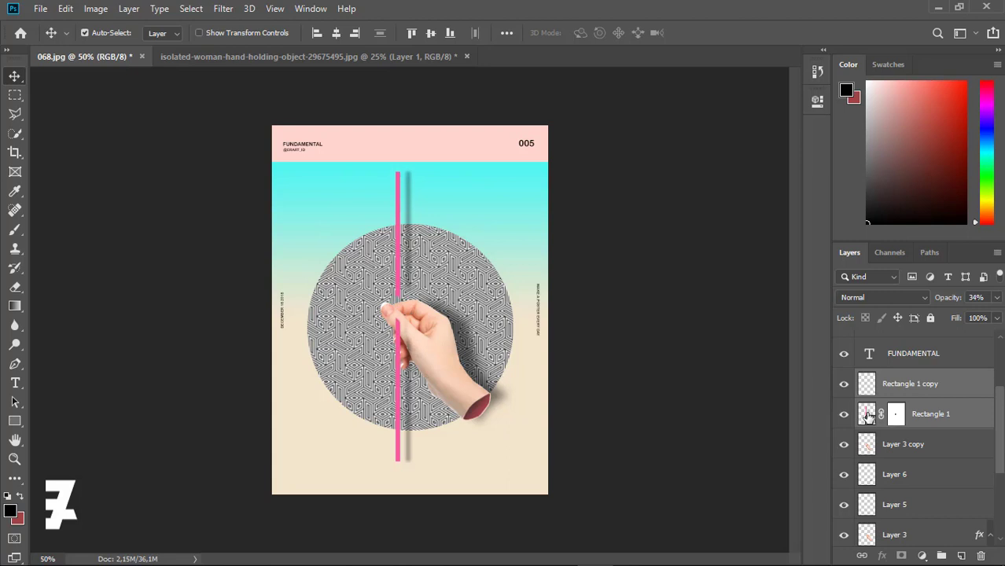
{"action": "left_click", "coordinate": [895, 416]}
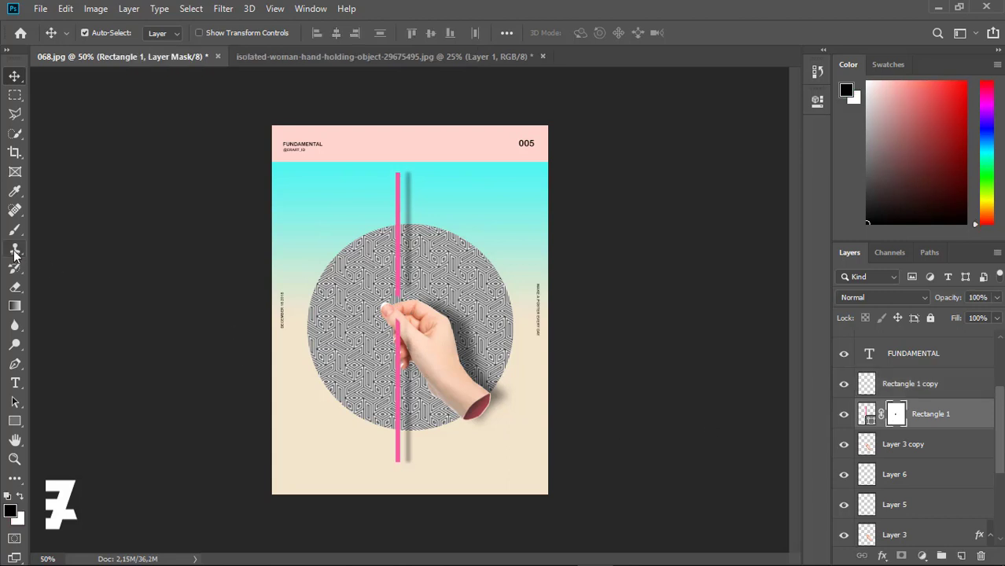
- Brush black onto Rectangle 1's mask to hide the pink bar over the finger
{"action": "key", "text": "b"}
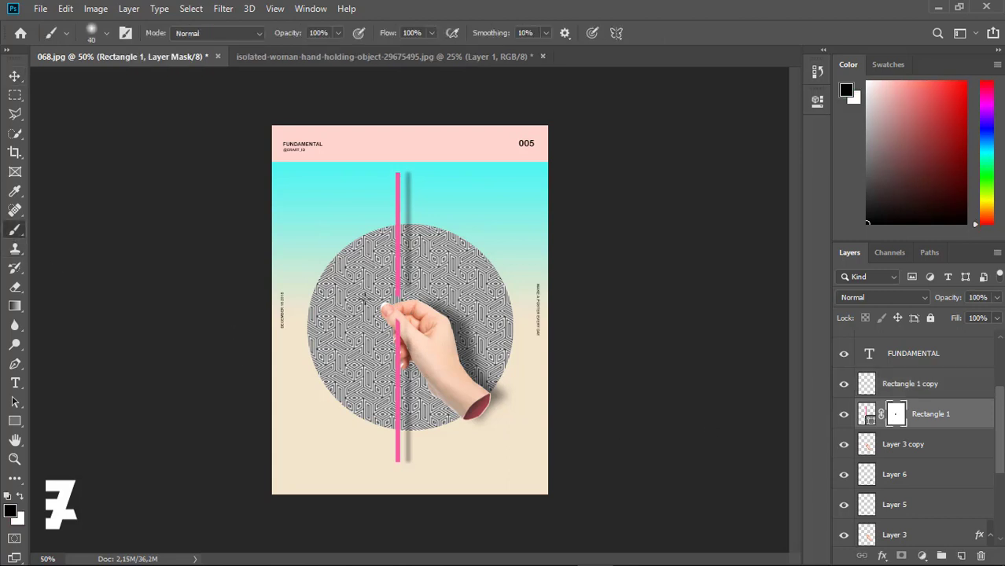
{"action": "left_click", "coordinate": [20, 498]}
{"action": "key", "text": "ctrl+plus"}
{"action": "key", "text": "ctrl+plus"}
{"action": "key", "text": "ctrl+plus"}
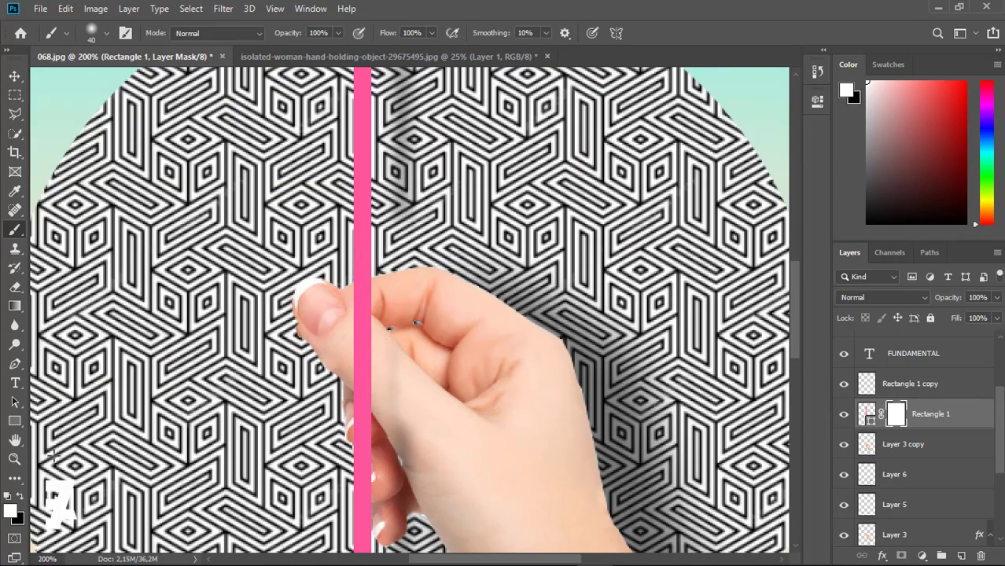
{"action": "left_click", "coordinate": [21, 496]}
{"action": "left_click_drag", "start_coordinate": [365, 373], "coordinate": [376, 402]}
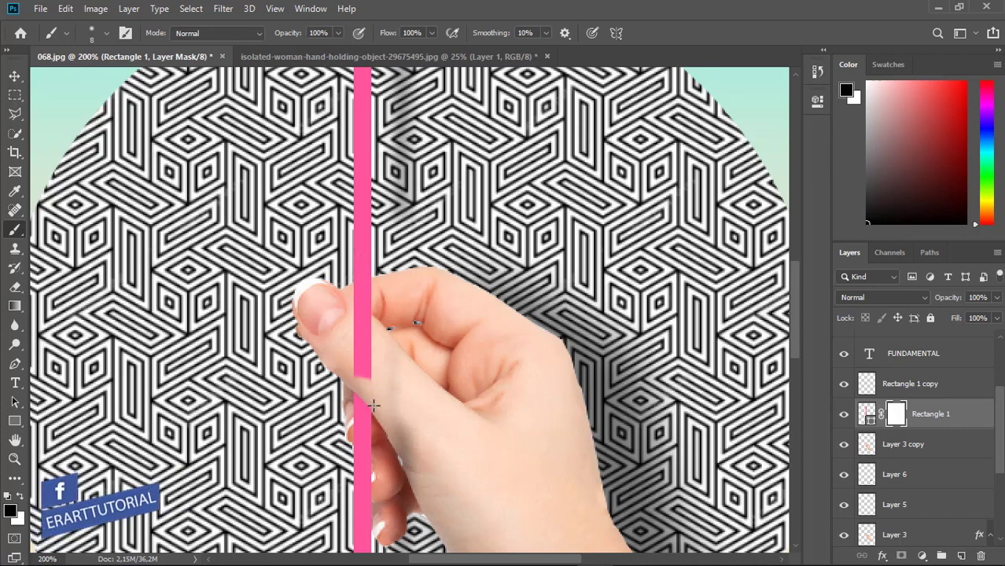
{"action": "left_click_drag", "start_coordinate": [354, 387], "coordinate": [368, 324]}
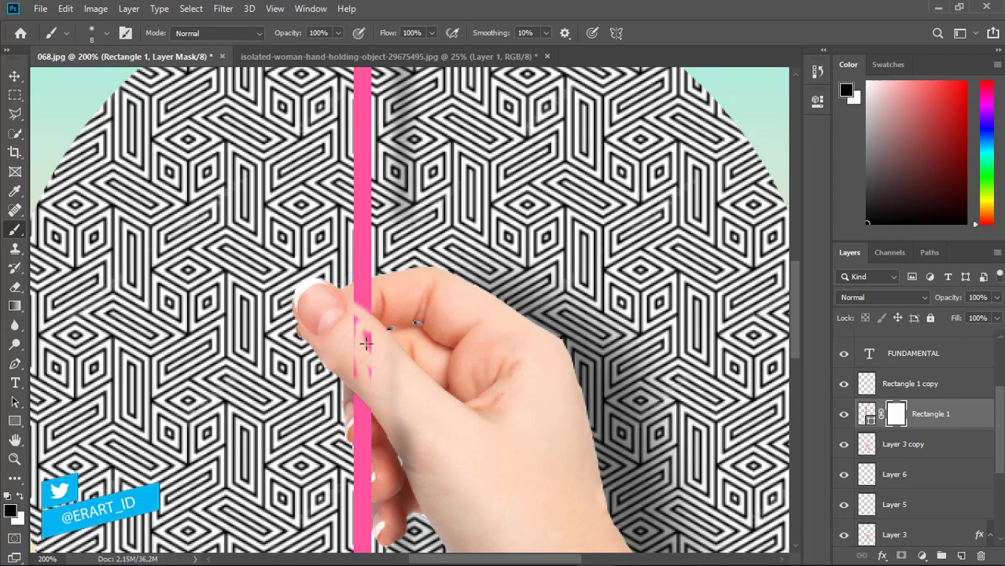
{"action": "mouse_move", "coordinate": [365, 342]}
{"action": "left_mouse_down"}
{"action": "mouse_move", "coordinate": [370, 353]}
{"action": "mouse_move", "coordinate": [352, 356]}
{"action": "left_mouse_up"}
- Target the Rectangle 1 copy shadow layer, undo a stray pink stroke, and pick the Eraser
{"action": "left_click", "coordinate": [391, 401]}
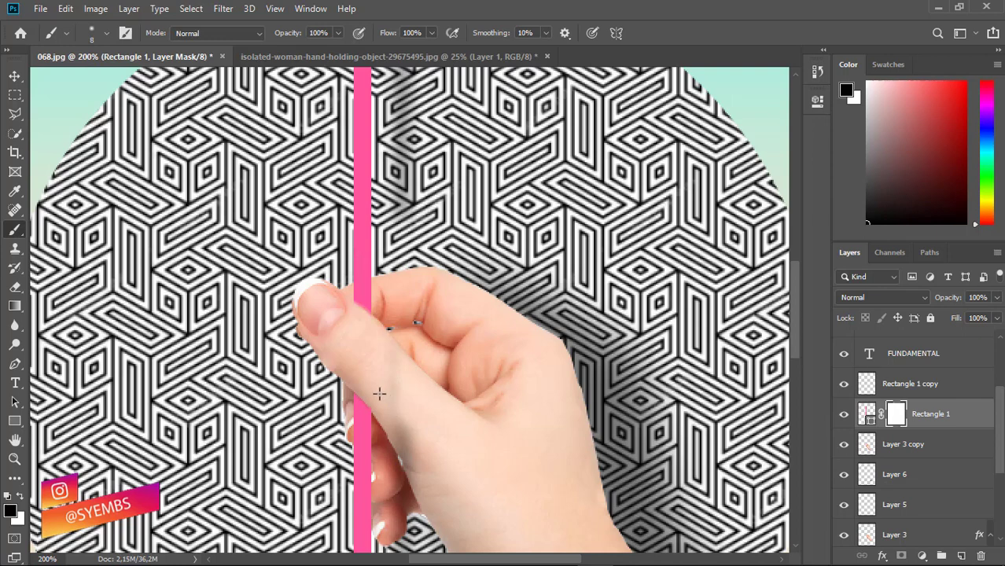
{"action": "left_click", "coordinate": [866, 384]}
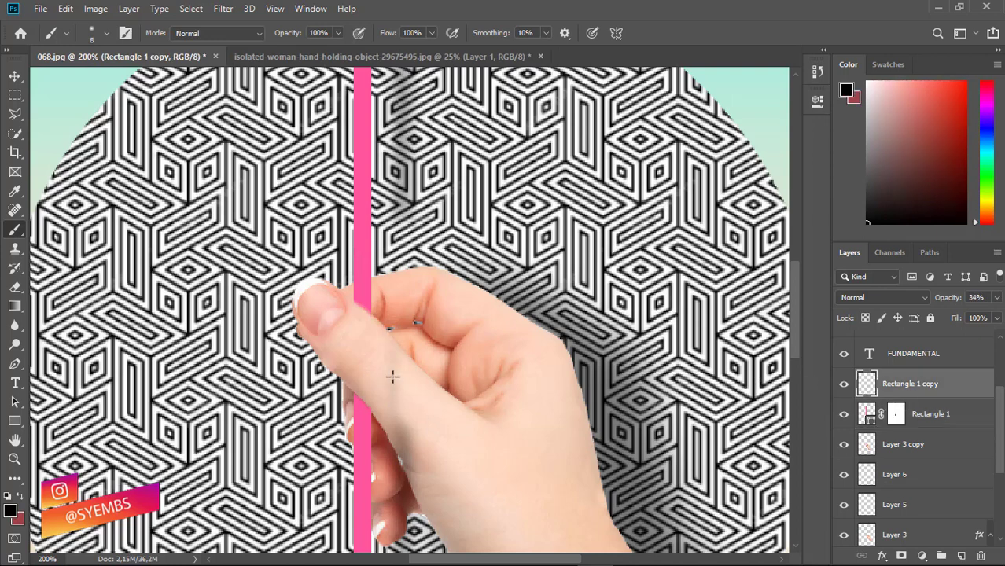
{"action": "left_click_drag", "start_coordinate": [398, 420], "coordinate": [404, 423]}
{"action": "left_click", "coordinate": [20, 496]}
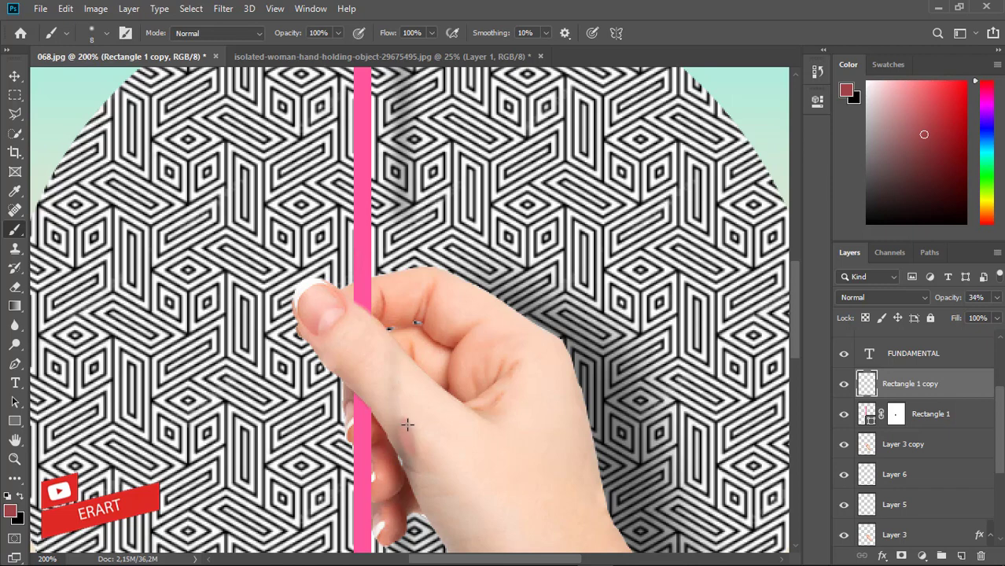
{"action": "left_click", "coordinate": [41, 279], "text": "shift"}
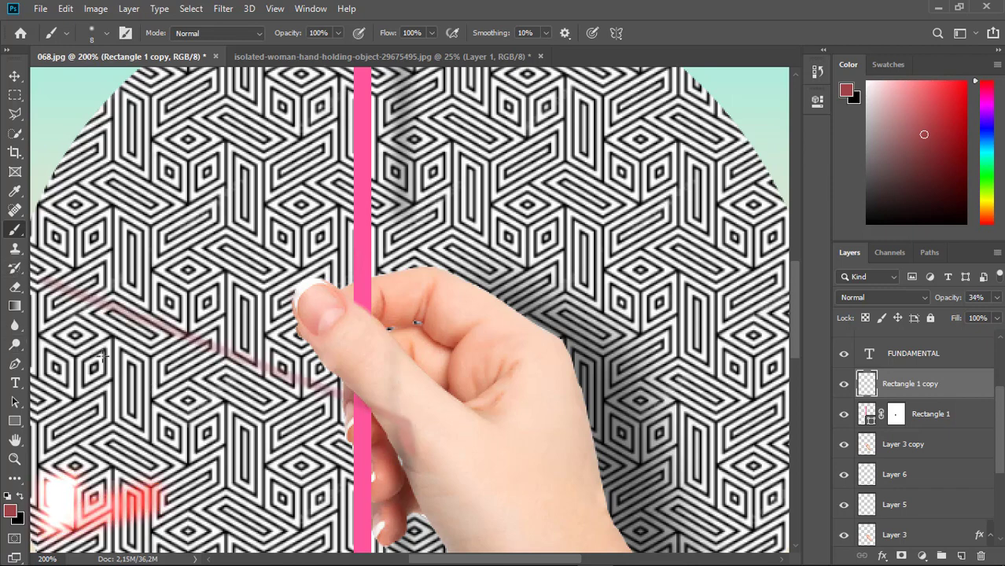
{"action": "key", "text": "ctrl+z"}
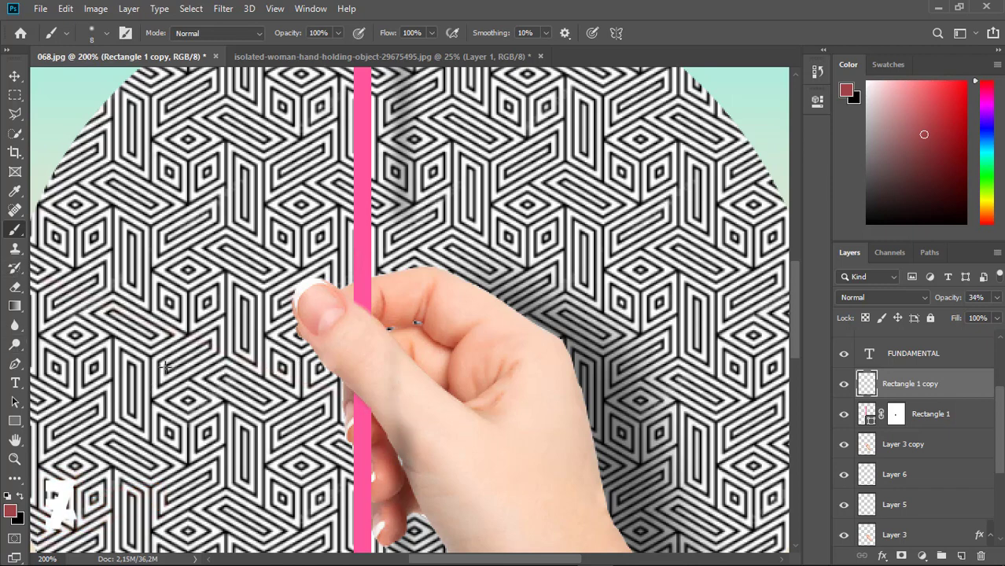
{"action": "left_click", "coordinate": [17, 286]}
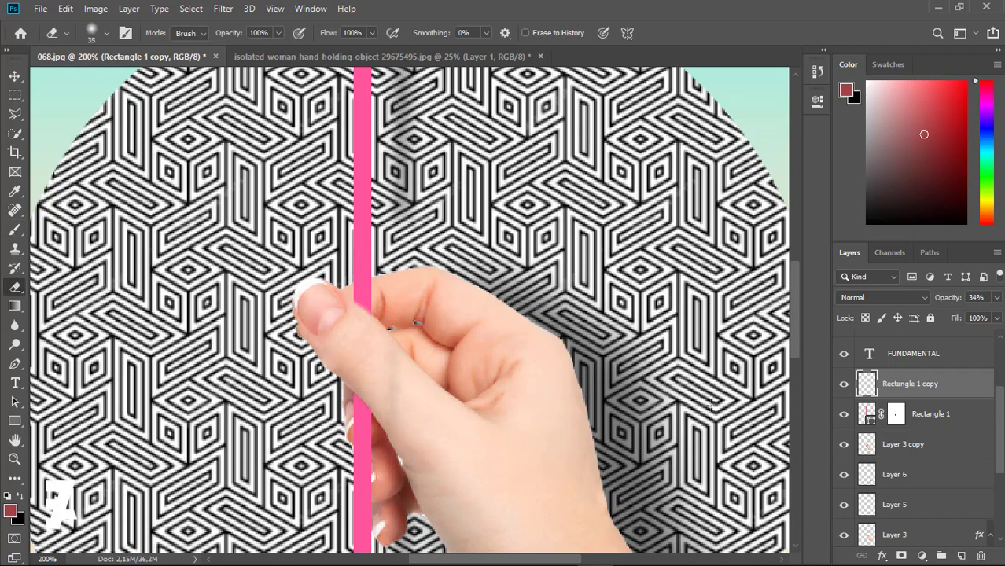
- Copy a marquee strip of the bar's shadow onto a new layer and reposition it with Free Transform
{"action": "left_click", "coordinate": [13, 97]}
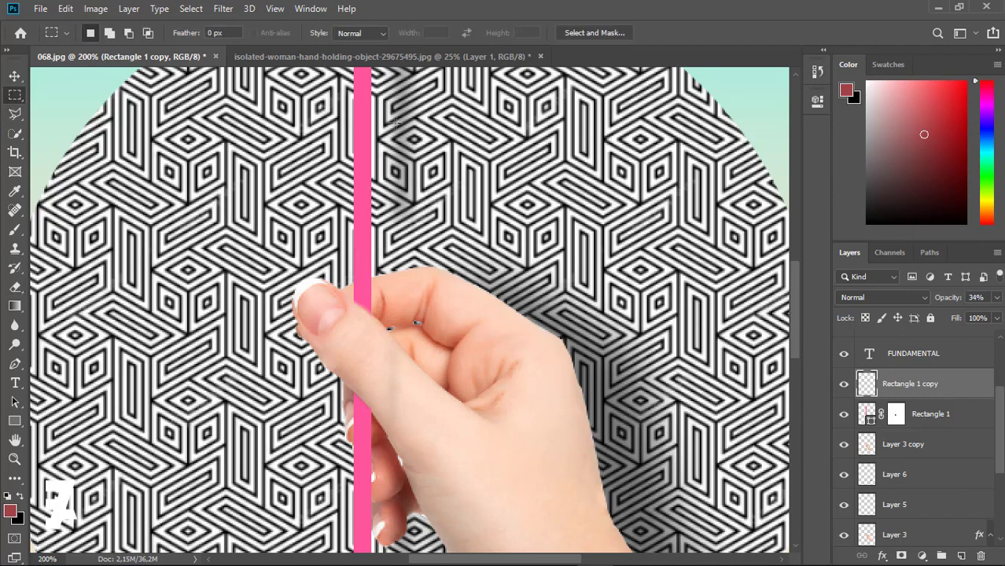
{"action": "left_click_drag", "start_coordinate": [386, 104], "coordinate": [420, 233]}
{"action": "key", "text": "ctrl+j"}
{"action": "key", "text": "ctrl+t"}
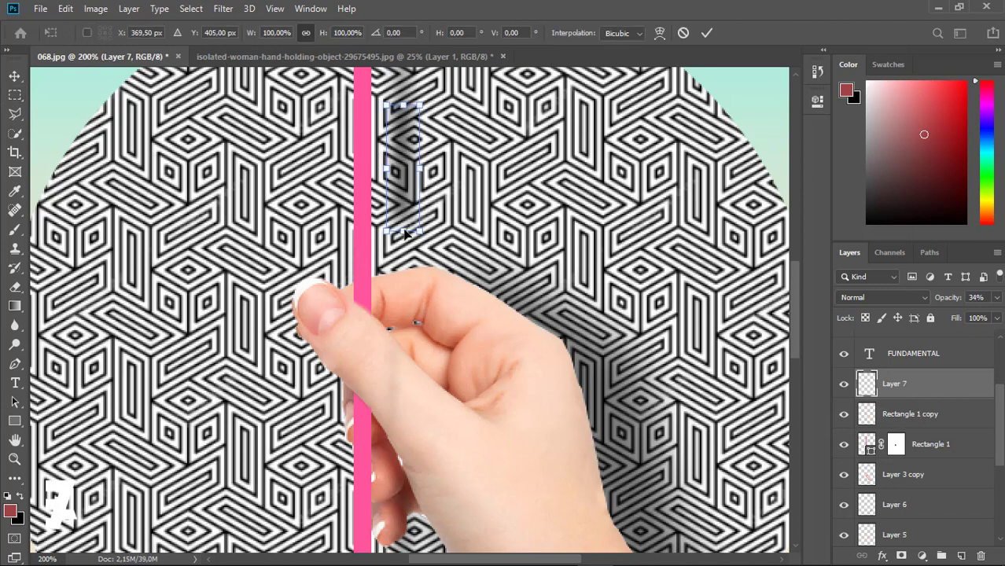
{"action": "mouse_move", "coordinate": [402, 231]}
{"action": "left_mouse_down"}
{"action": "mouse_move", "coordinate": [399, 189]}
{"action": "mouse_move", "coordinate": [401, 210]}
{"action": "left_mouse_up"}
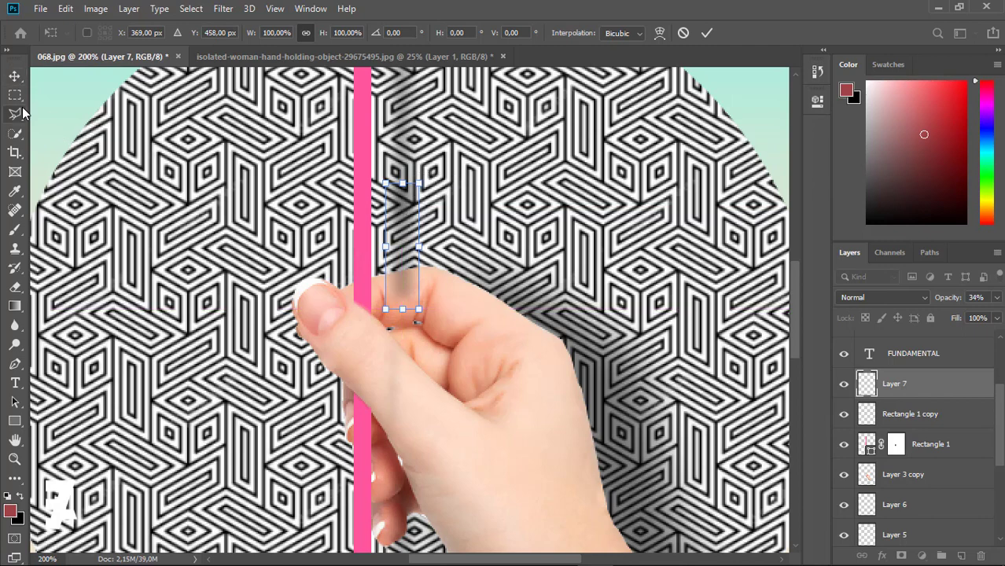
{"action": "key", "text": "Return"}
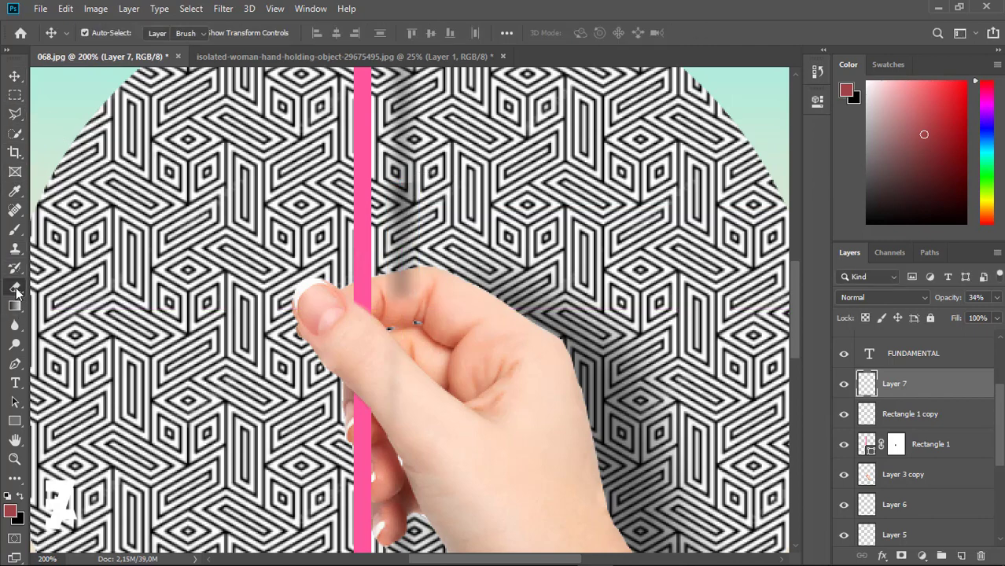
- Erase part of the copied shadow, then delete that layer and fit the poster in view
{"action": "left_click", "coordinate": [15, 288]}
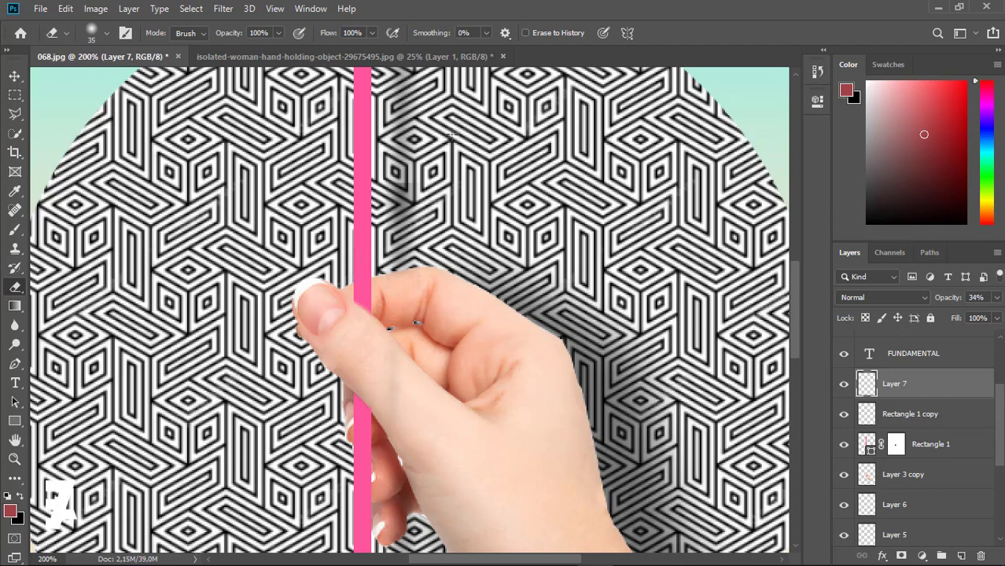
{"action": "left_click_drag", "start_coordinate": [397, 230], "coordinate": [409, 204]}
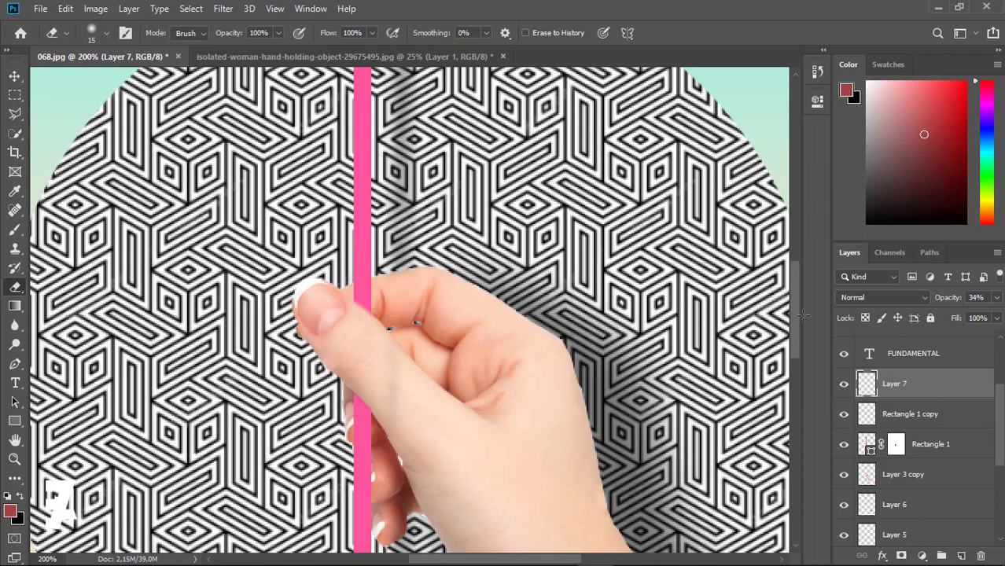
{"action": "key", "text": "Delete"}
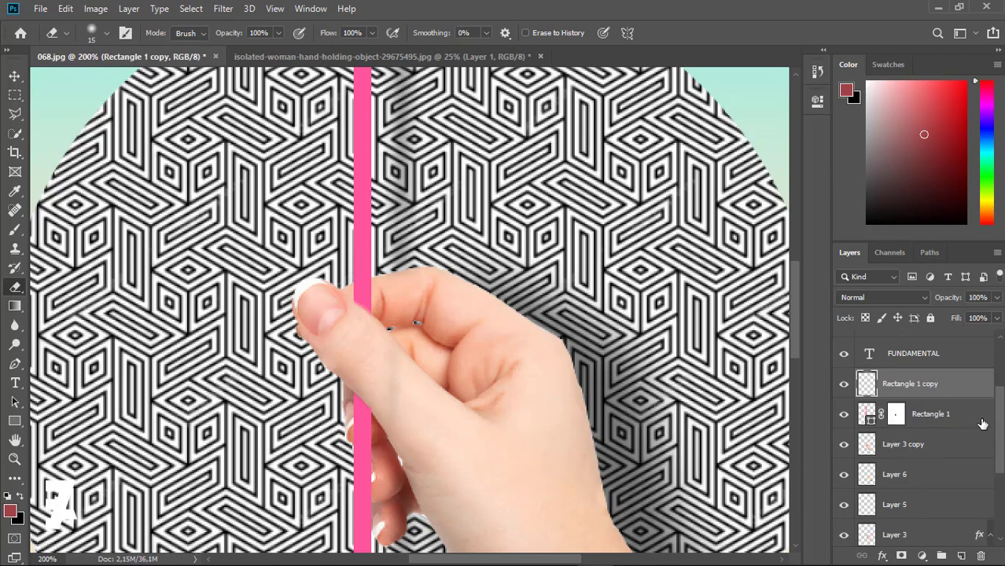
{"action": "key", "text": "ctrl+0"}
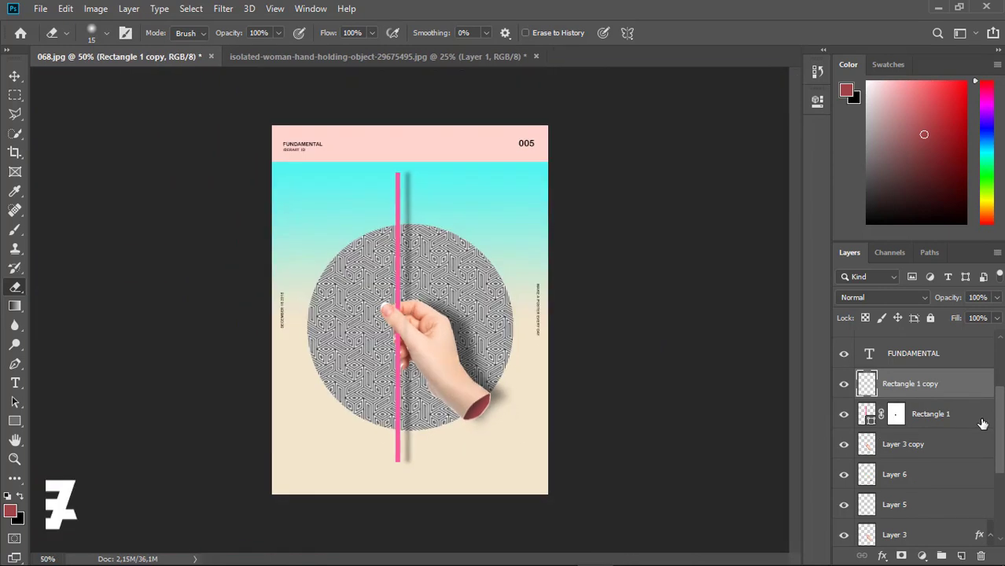
- Set black as the foreground colour and choose the Type tool at 100% zoom
{"action": "key", "text": "ctrl+plus"}
{"action": "key", "text": "ctrl+plus"}
{"action": "key", "text": "ctrl+minus"}
{"action": "key", "text": "ctrl+minus"}
{"action": "left_click", "coordinate": [20, 498]}
{"action": "left_click", "coordinate": [15, 383]}
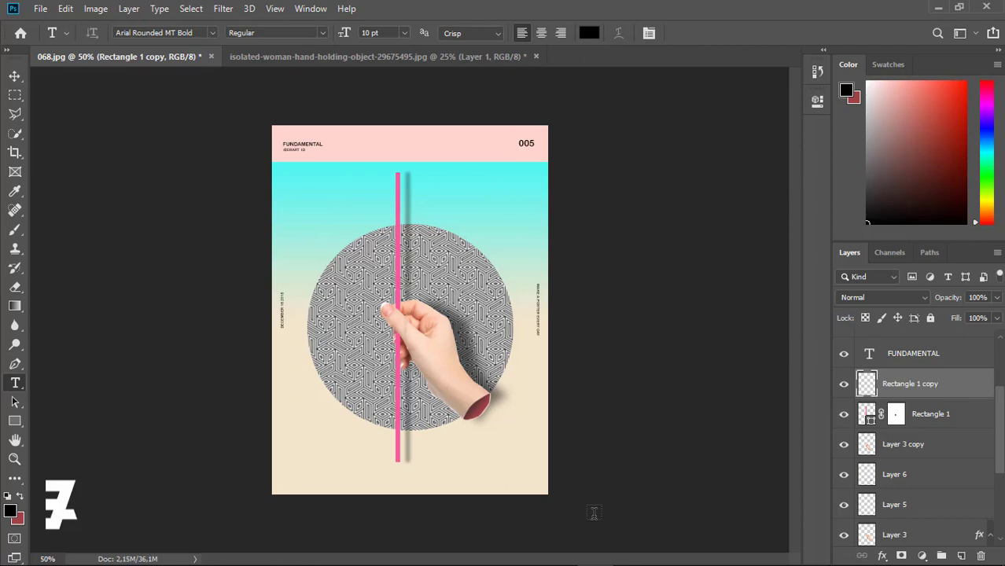
{"action": "key", "text": "ctrl+plus"}
{"action": "key", "text": "ctrl+plus"}
{"action": "left_click_drag", "start_coordinate": [790, 346], "coordinate": [807, 410]}
- Type the author credit below the pink bar at 14 pt, nudge it lower, and select the canvas
{"action": "left_click", "coordinate": [312, 460]}
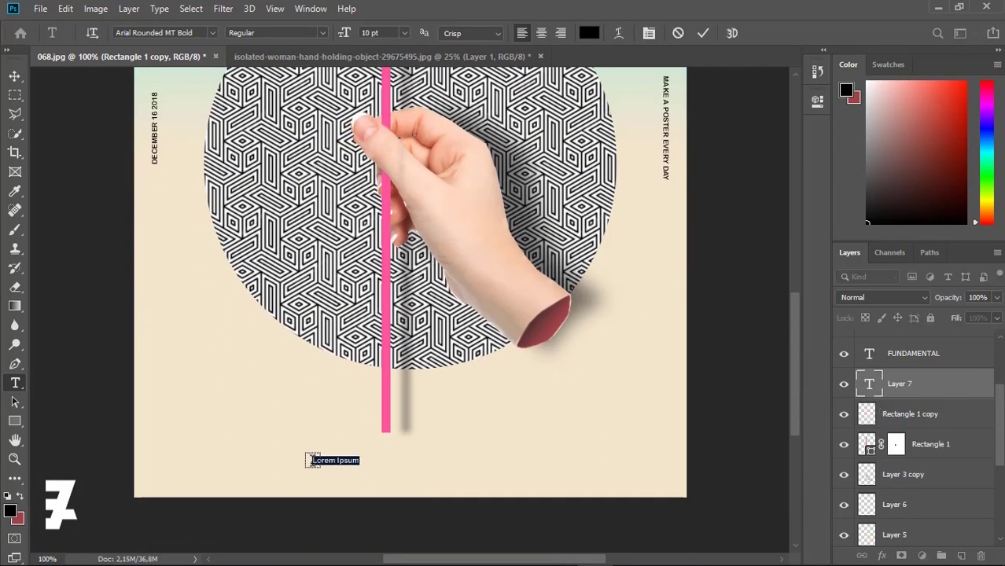
{"action": "key", "text": "BackSpace"}
{"action": "type", "text": "BY HASYEMI BACHRET SAPARDAN"}
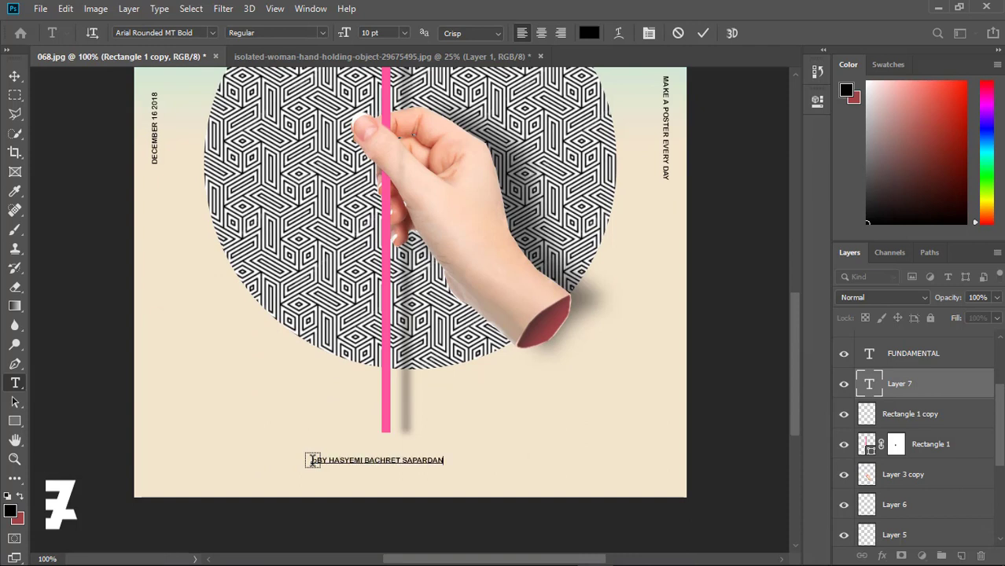
{"action": "key", "text": "ctrl+a"}
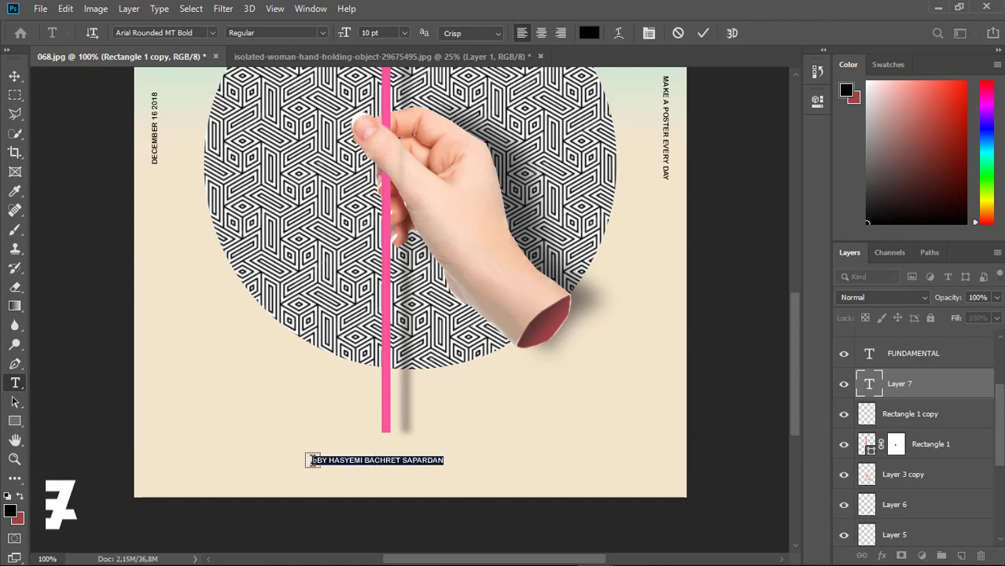
{"action": "left_click", "coordinate": [406, 32]}
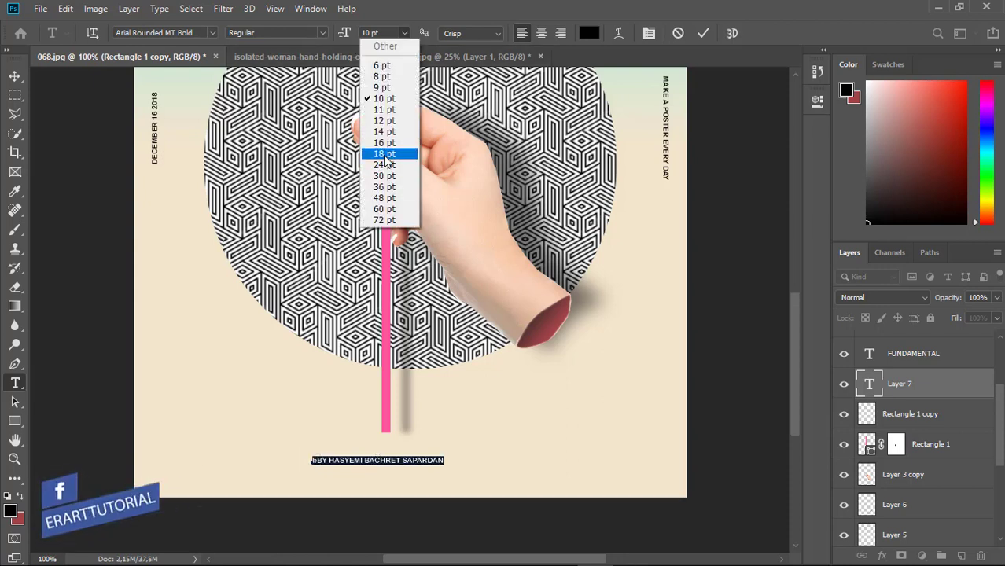
{"action": "left_click", "coordinate": [382, 132]}
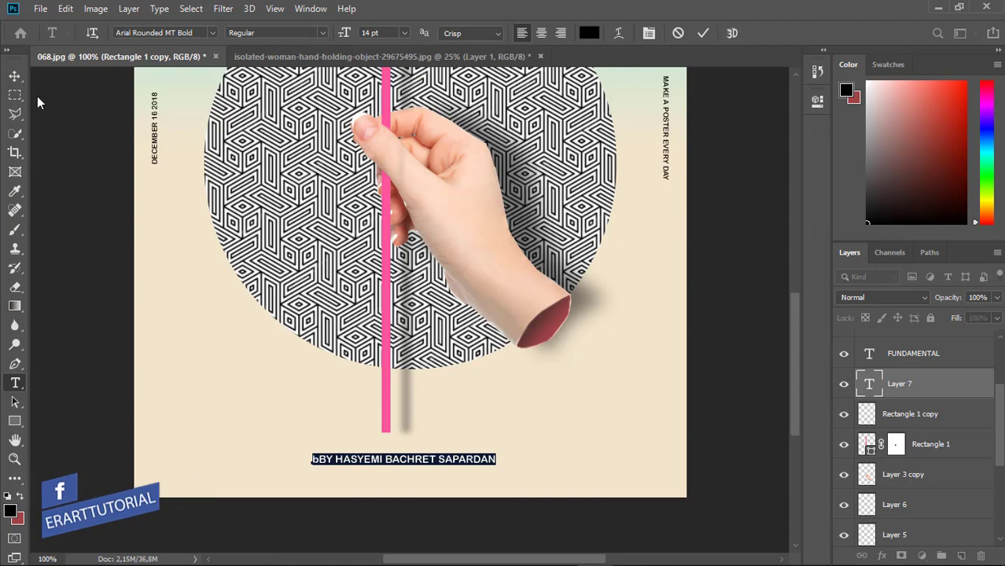
{"action": "left_click", "coordinate": [15, 76]}
{"action": "mouse_move", "coordinate": [432, 463]}
{"action": "left_mouse_down"}
{"action": "mouse_move", "coordinate": [430, 167]}
{"action": "mouse_move", "coordinate": [425, 480]}
{"action": "left_mouse_up"}
{"action": "key", "text": "ctrl+a"}
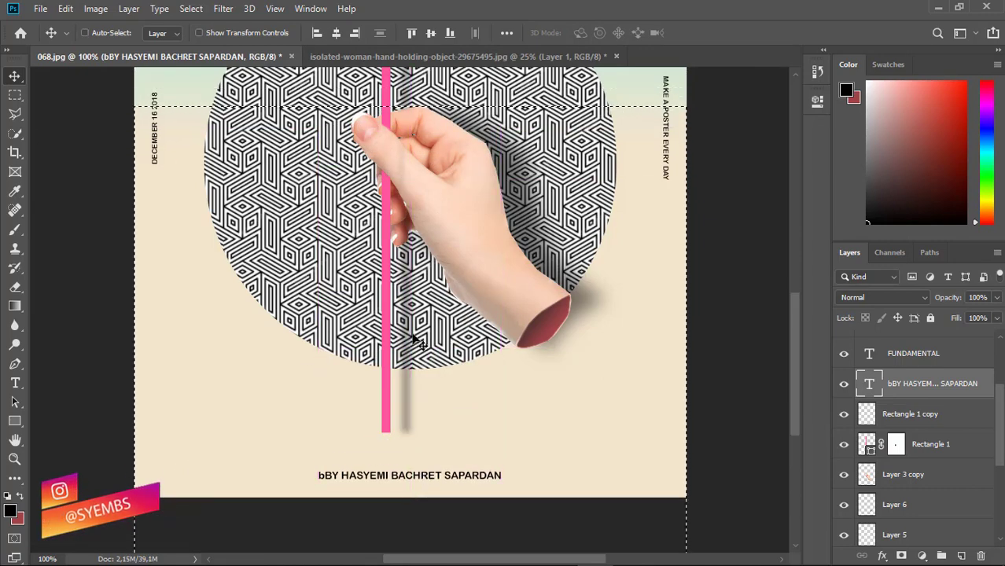
- Show Layers 5 and 6 so the wrist's red cut end appears skin-toned, with Layer 6 selected
{"action": "scroll", "coordinate": [410, 341], "scroll_direction": "up", "scroll_amount": 2}
{"action": "scroll", "coordinate": [488, 491], "scroll_direction": "right", "scroll_amount": 5}
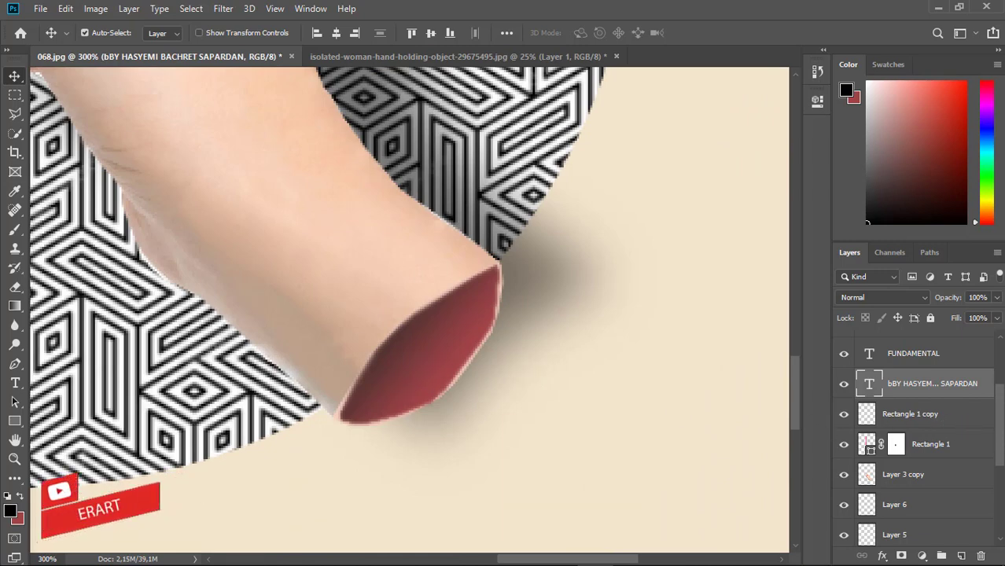
{"action": "scroll", "coordinate": [872, 421], "scroll_direction": "down", "scroll_amount": 3}
{"action": "left_click", "coordinate": [844, 412]}
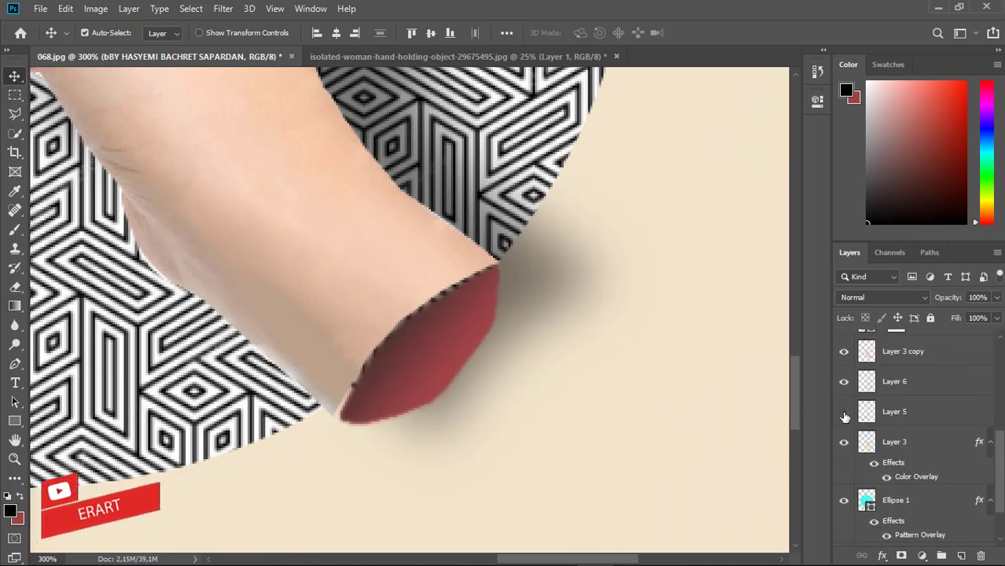
{"action": "left_click", "coordinate": [844, 381]}
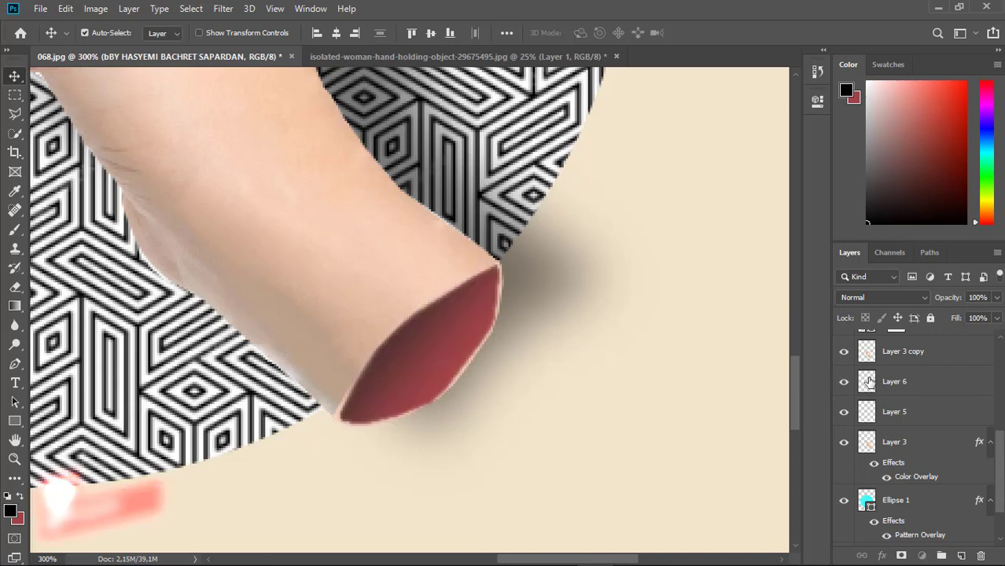
{"action": "left_click", "coordinate": [888, 381]}
{"action": "left_click", "coordinate": [843, 381]}
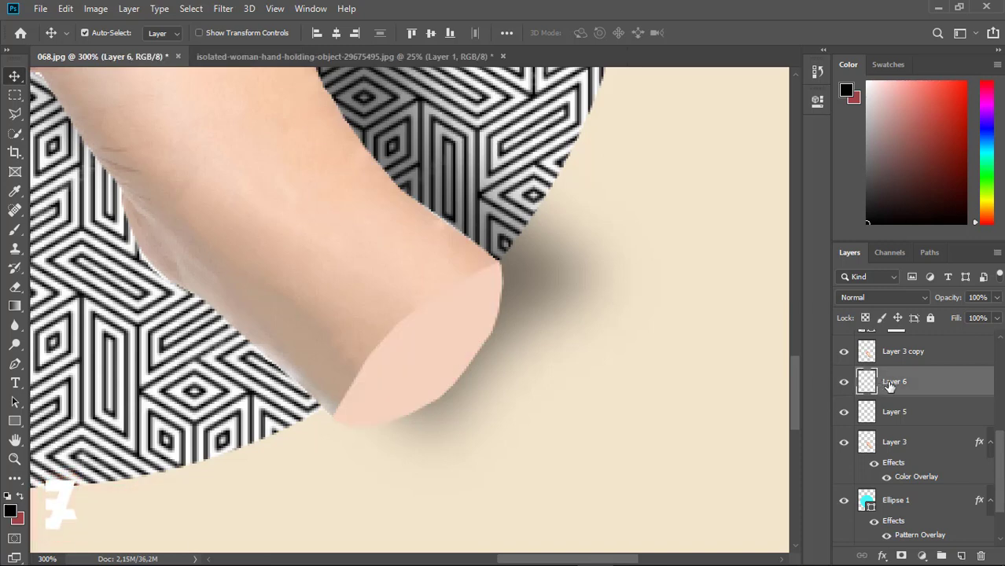
- Add a new empty layer above Layer 6 and choose the Polygonal Lasso tool
{"action": "left_click", "coordinate": [961, 556]}
{"action": "left_click", "coordinate": [15, 95]}
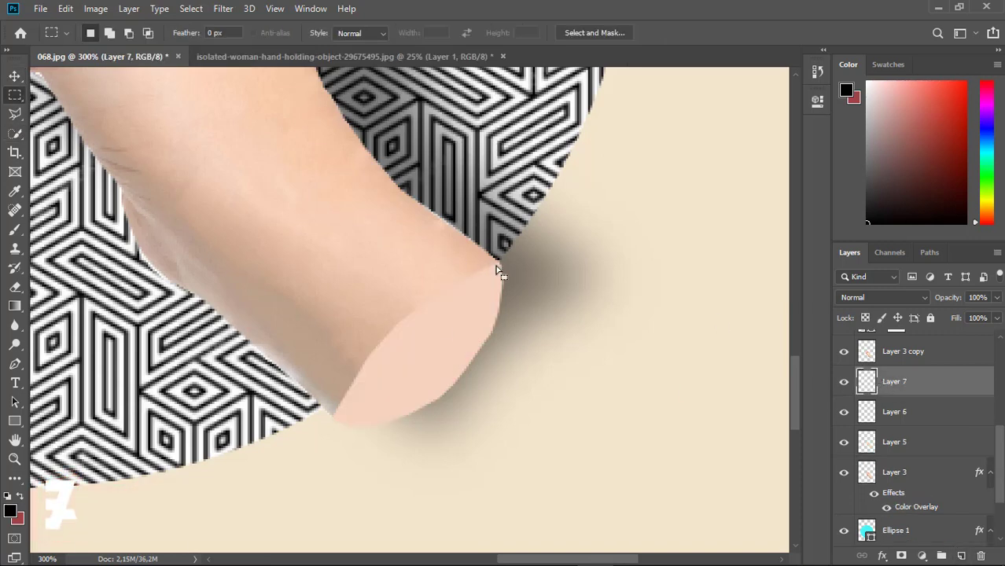
{"action": "left_click", "coordinate": [15, 114]}
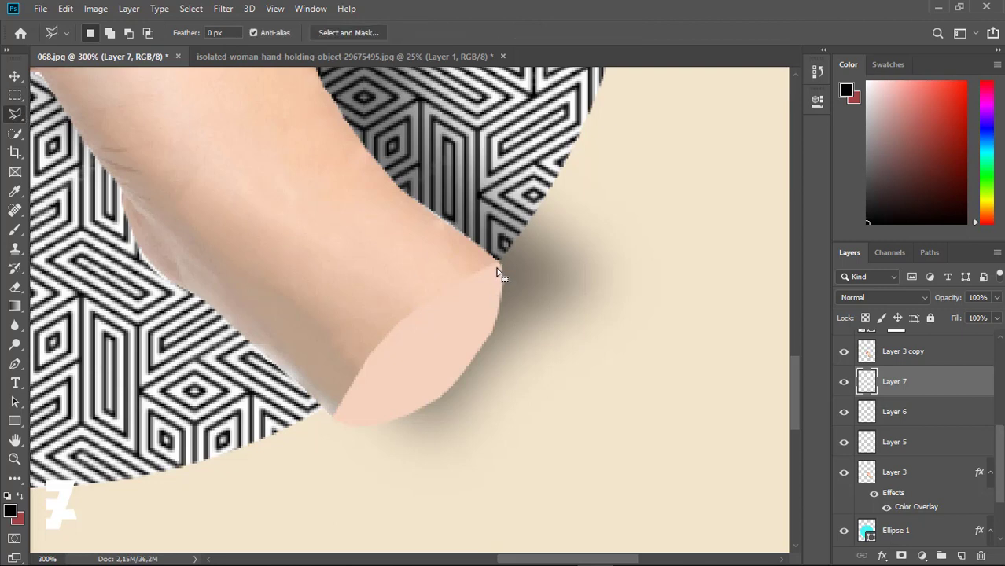
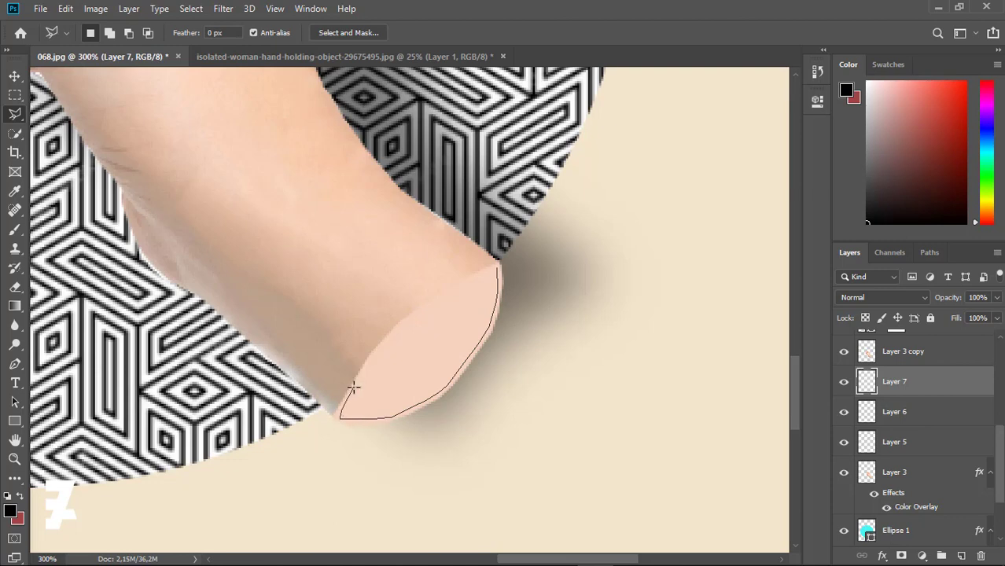
- Lasso the wrist's cut end and set the foreground colour to dark brown 412F2D
{"action": "left_click_drag", "start_coordinate": [395, 328], "coordinate": [435, 300]}
{"action": "left_click", "coordinate": [502, 275]}
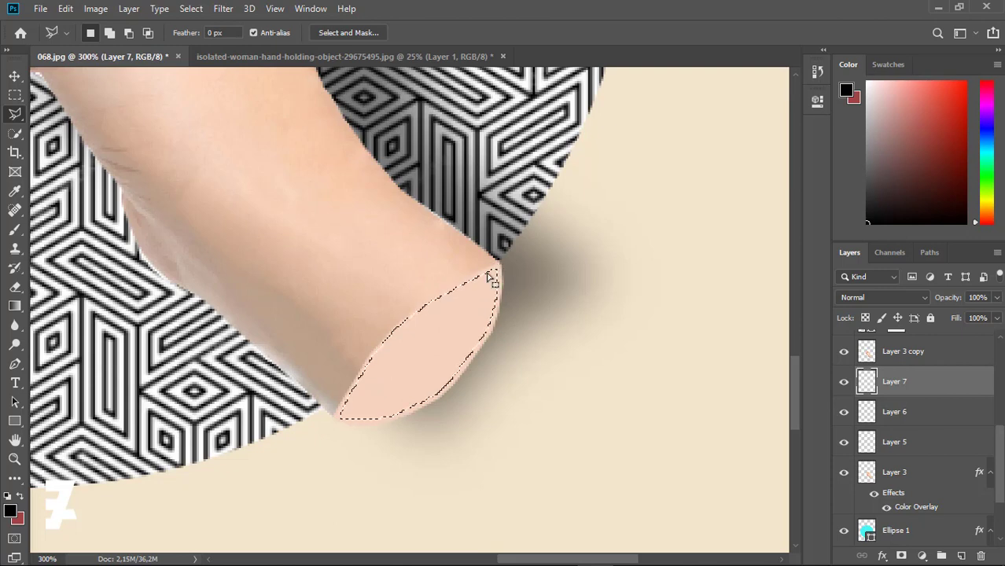
{"action": "key", "text": "i"}
{"action": "left_click", "coordinate": [13, 516]}
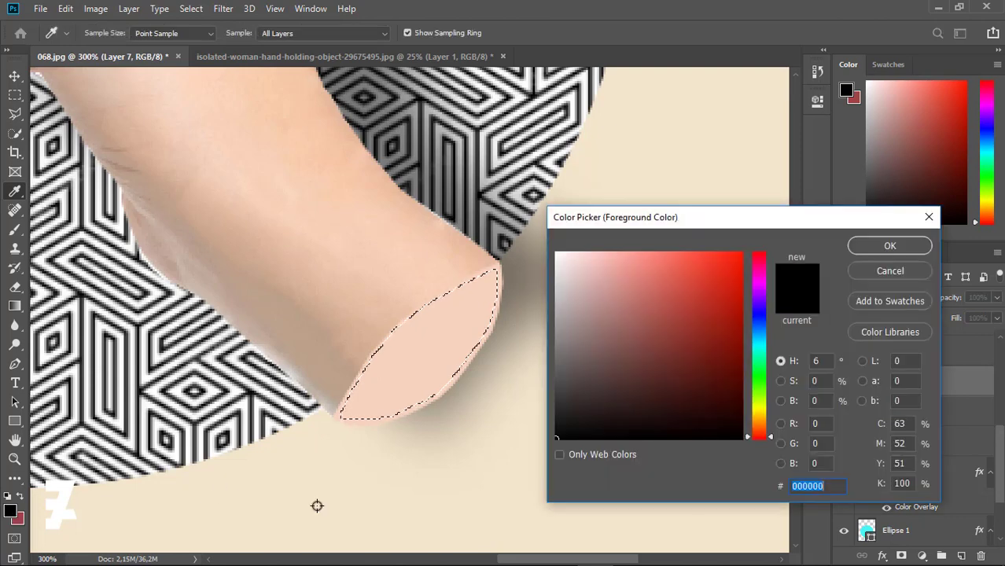
{"action": "type", "text": "4"}
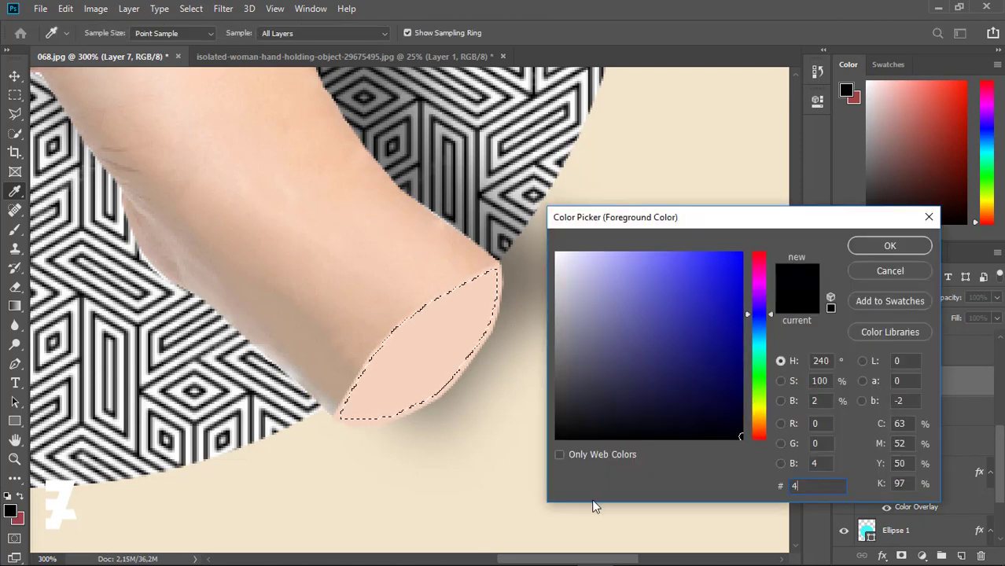
{"action": "type", "text": "12F"}
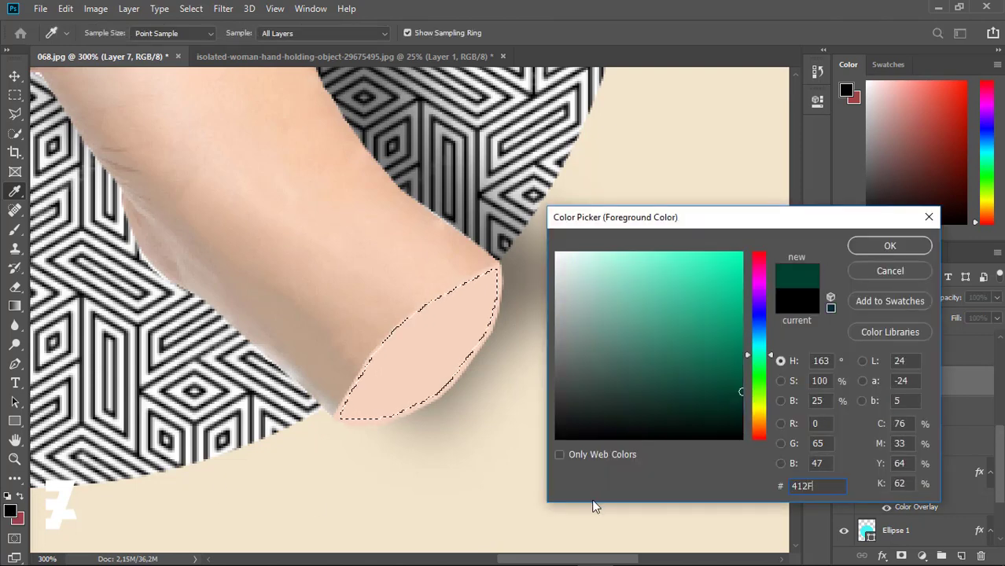
{"action": "type", "text": "2"}
{"action": "type", "text": "0"}
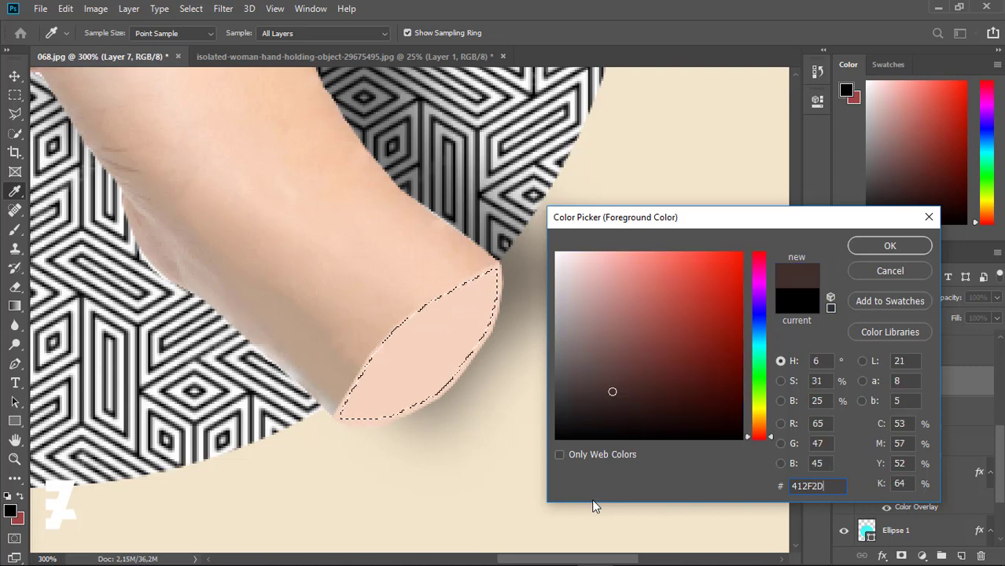
{"action": "key", "text": "Return"}
{"action": "key", "text": "l"}
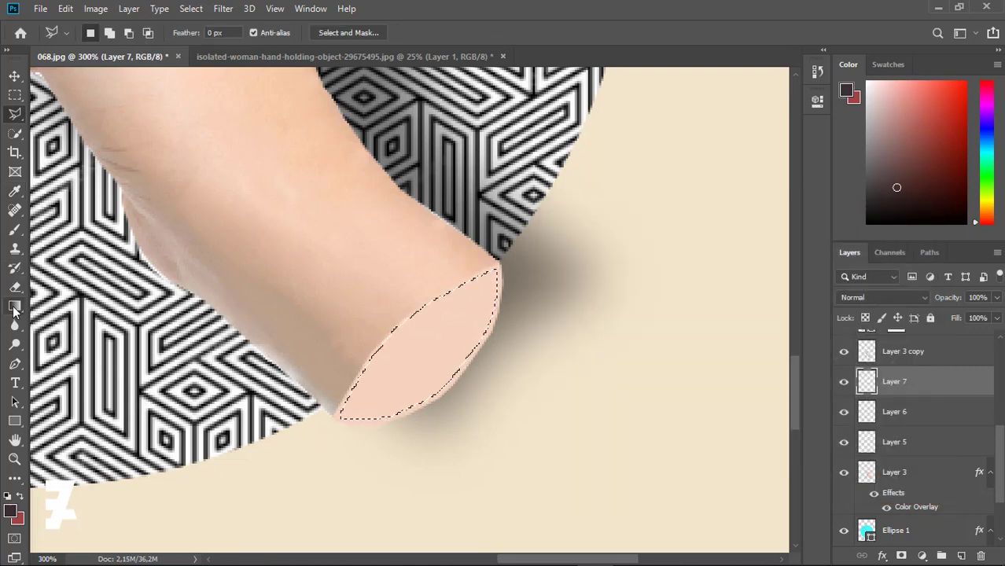
- Fill the wrist selection with a diagonal dark-to-red gradient, then deselect and fit the poster in view
{"action": "key", "text": "g"}
{"action": "left_click_drag", "start_coordinate": [392, 310], "coordinate": [425, 344]}
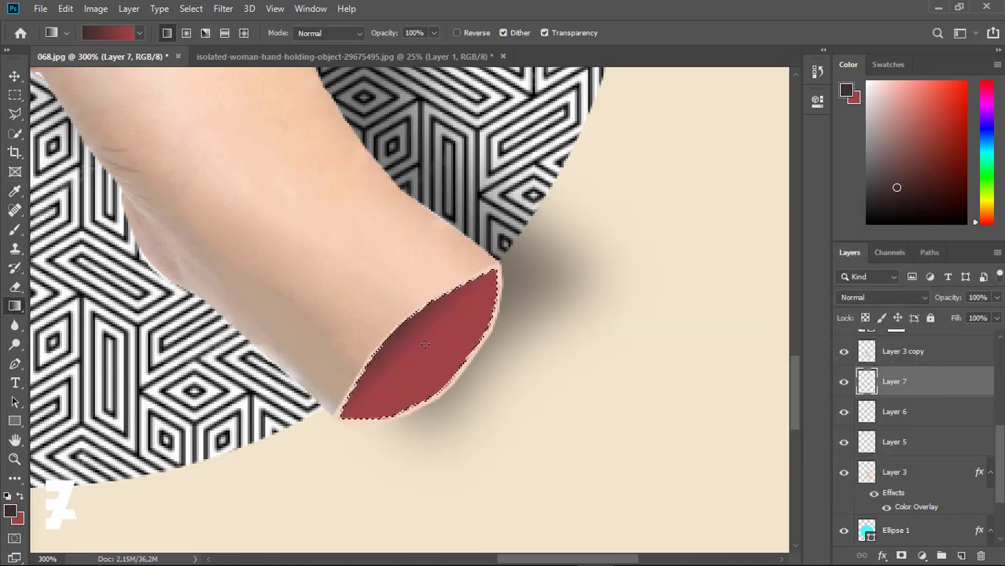
{"action": "left_click_drag", "start_coordinate": [399, 310], "coordinate": [452, 364]}
{"action": "key", "text": "ctrl+d"}
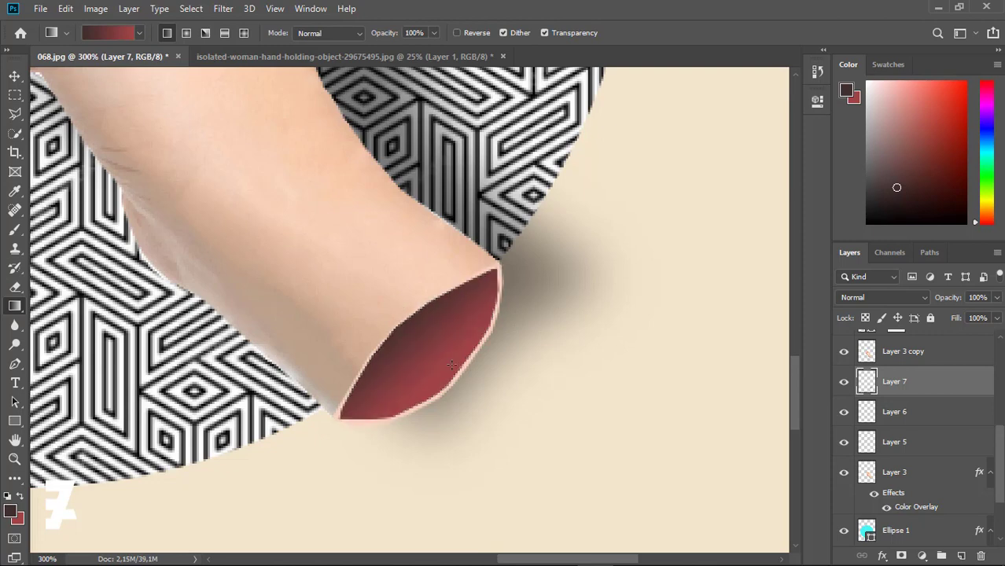
{"action": "key", "text": "ctrl+0"}
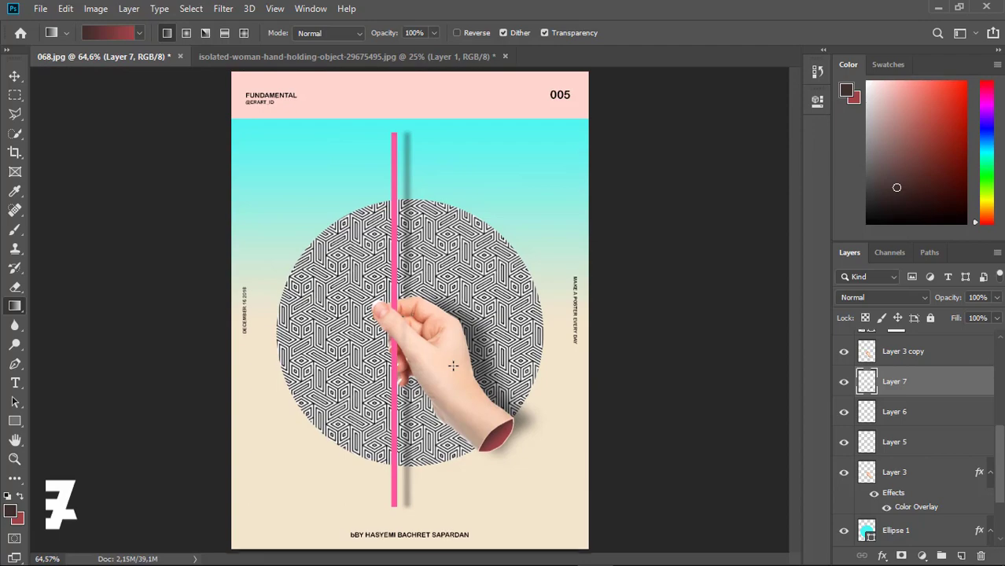
- Make Layer 3 copy active and set the Eraser brush to full hardness
{"action": "scroll", "coordinate": [453, 366], "scroll_direction": "up", "scroll_amount": 2}
{"action": "scroll", "coordinate": [453, 366], "scroll_direction": "up", "scroll_amount": 1}
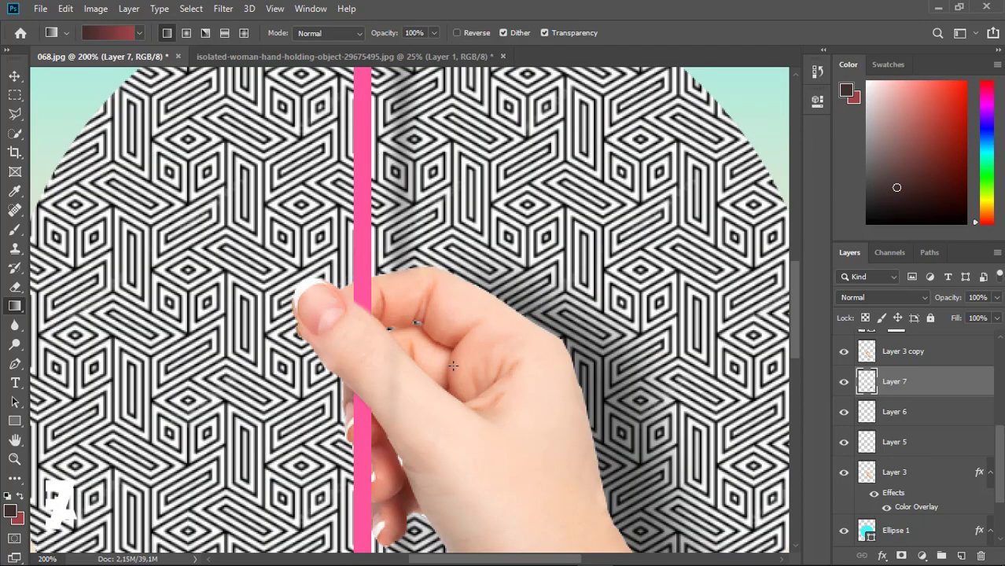
{"action": "left_click", "coordinate": [868, 354]}
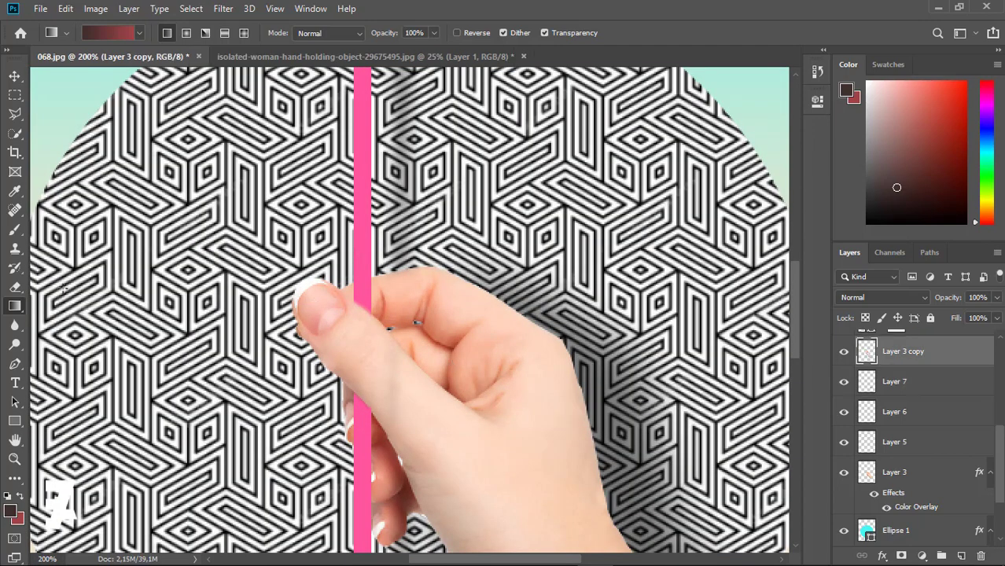
{"action": "left_click", "coordinate": [14, 288]}
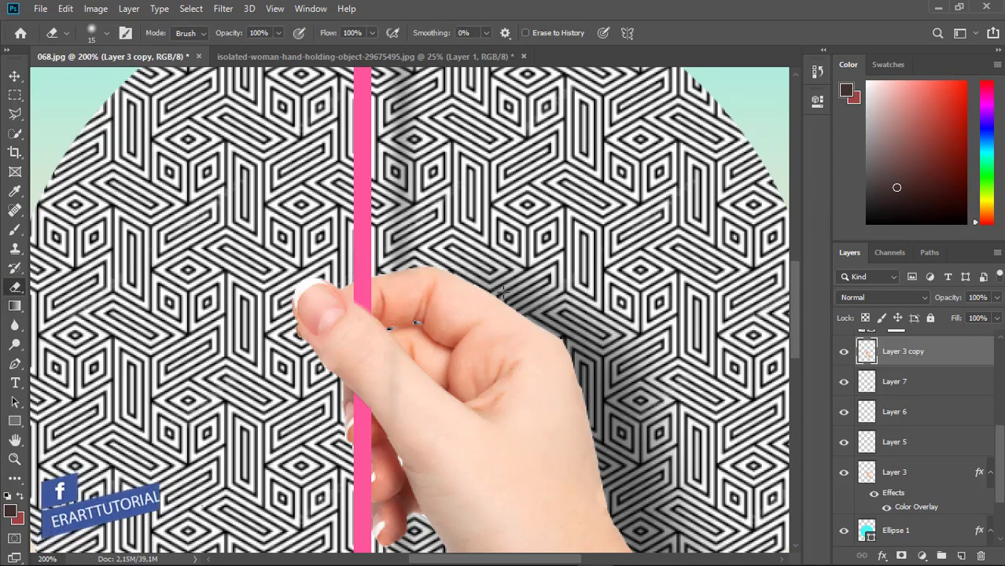
{"action": "left_click", "coordinate": [106, 33]}
{"action": "left_click_drag", "start_coordinate": [78, 97], "coordinate": [168, 97]}
{"action": "key", "text": "Return"}
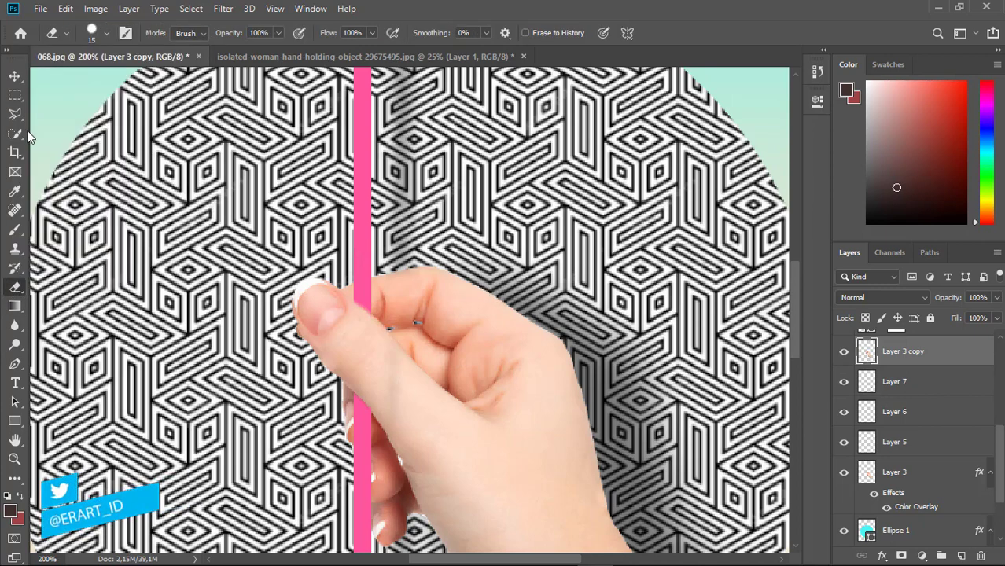
{"action": "left_click", "coordinate": [14, 114]}
- Zoom in and polygon-select the area beside the hand's upper wrist edge
{"action": "key", "text": "ctrl+plus"}
{"action": "key", "text": "ctrl+plus"}
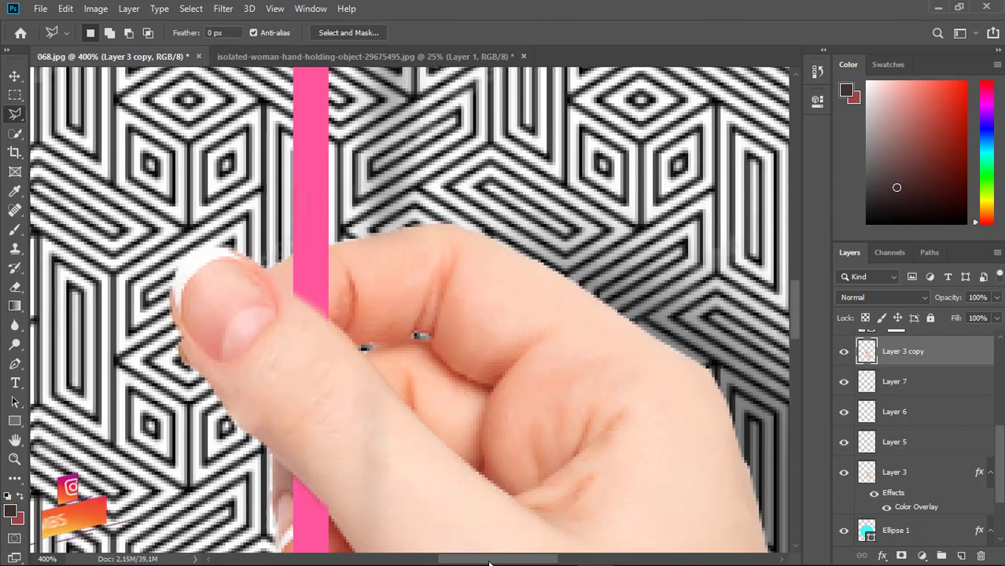
{"action": "left_click_drag", "start_coordinate": [489, 561], "coordinate": [524, 562]}
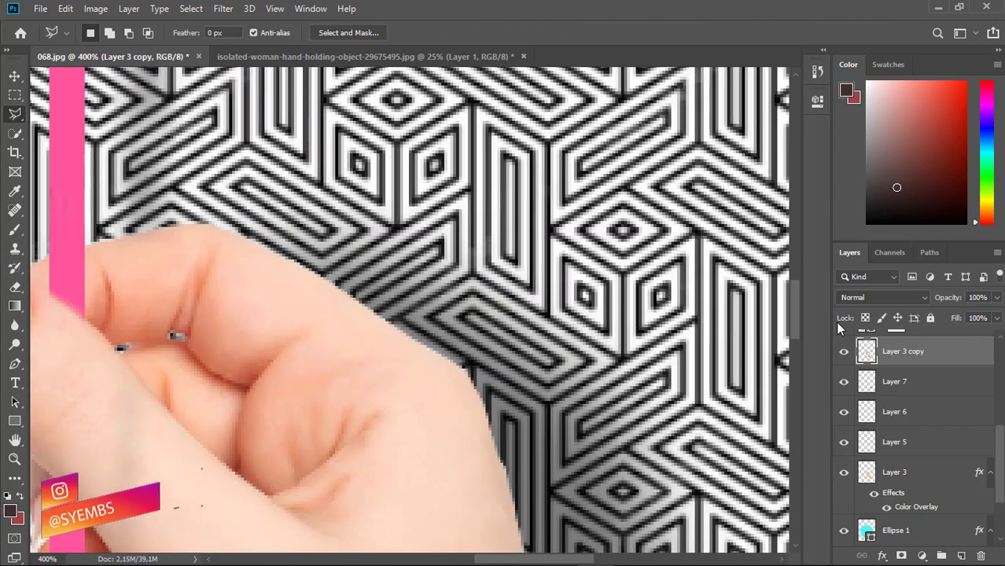
{"action": "left_click_drag", "start_coordinate": [797, 295], "coordinate": [799, 365]}
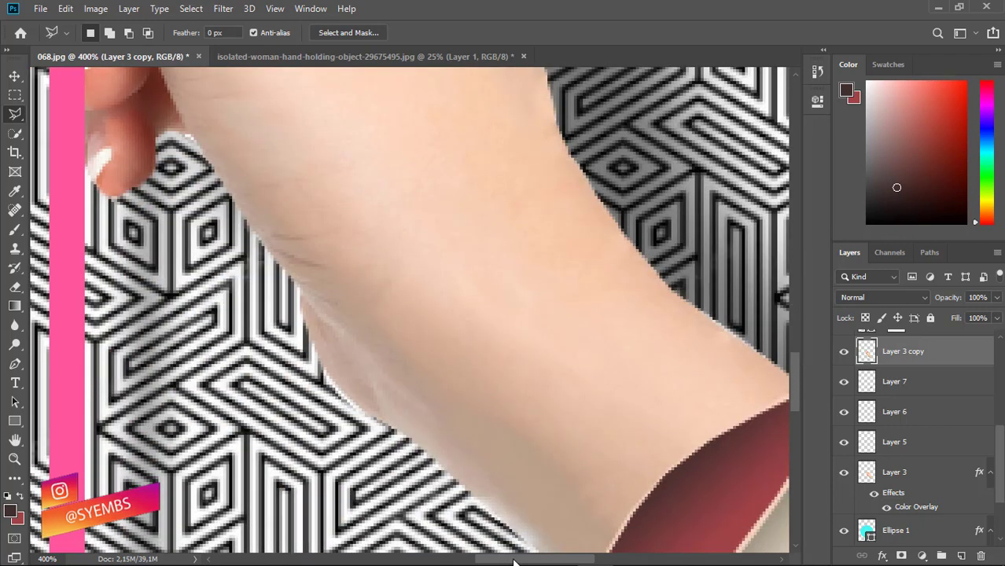
{"action": "left_click_drag", "start_coordinate": [513, 561], "coordinate": [528, 562]}
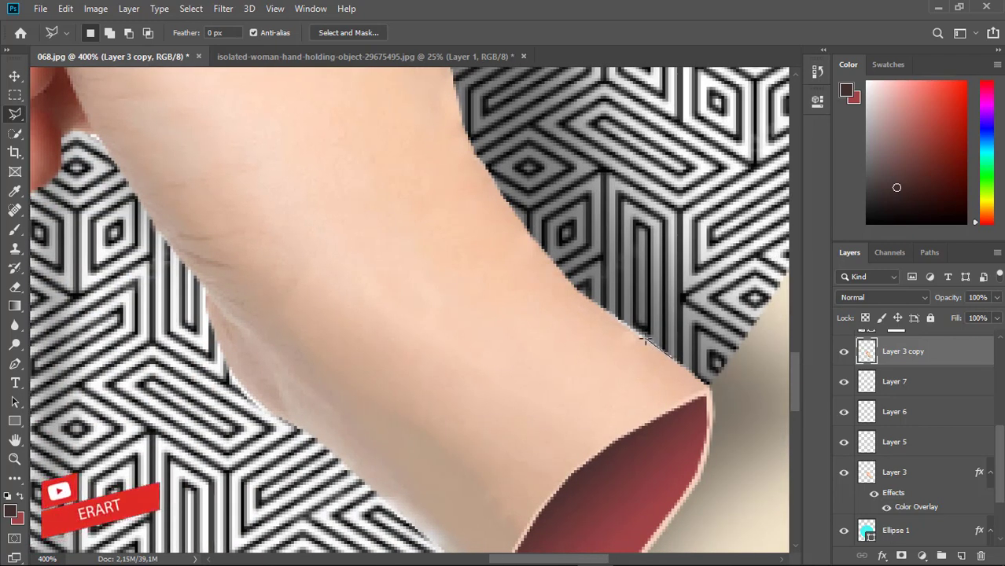
{"action": "left_click", "coordinate": [601, 299]}
{"action": "left_click", "coordinate": [670, 321]}
{"action": "double_click", "coordinate": [669, 362]}
- Erase the shadow along the wrist edge and fit the whole poster back in view
{"action": "key", "text": "b"}
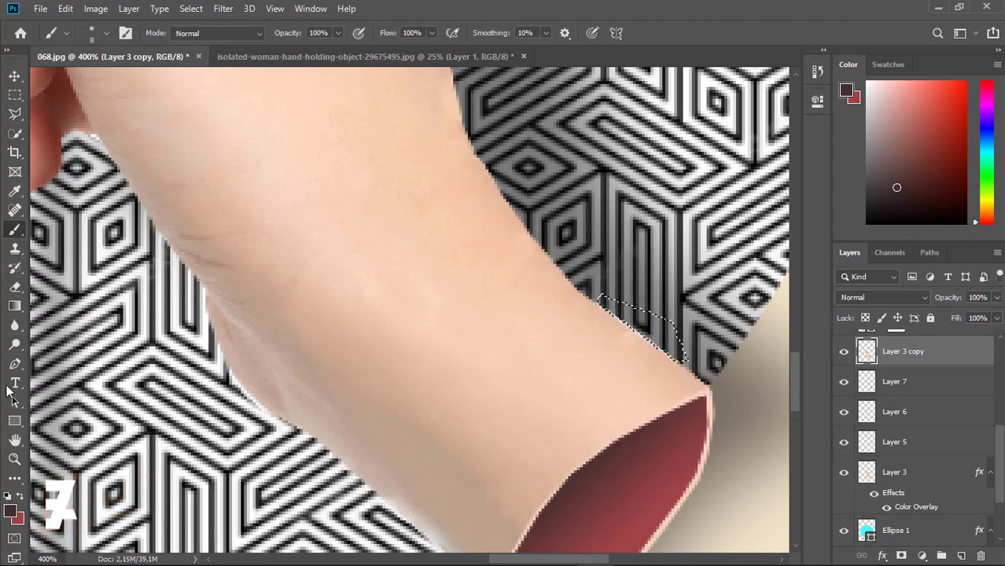
{"action": "left_click", "coordinate": [14, 287]}
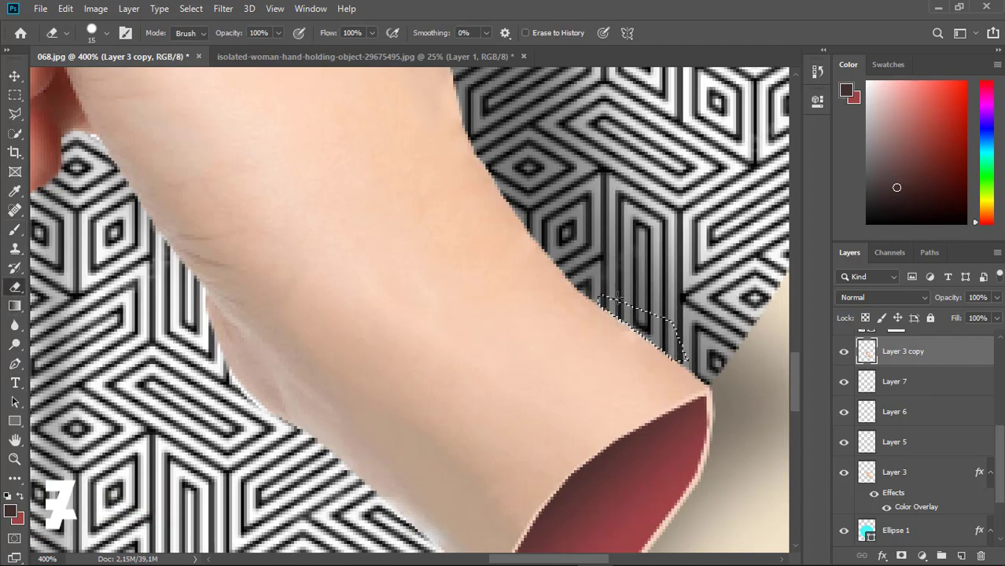
{"action": "left_click_drag", "start_coordinate": [793, 381], "coordinate": [788, 350]}
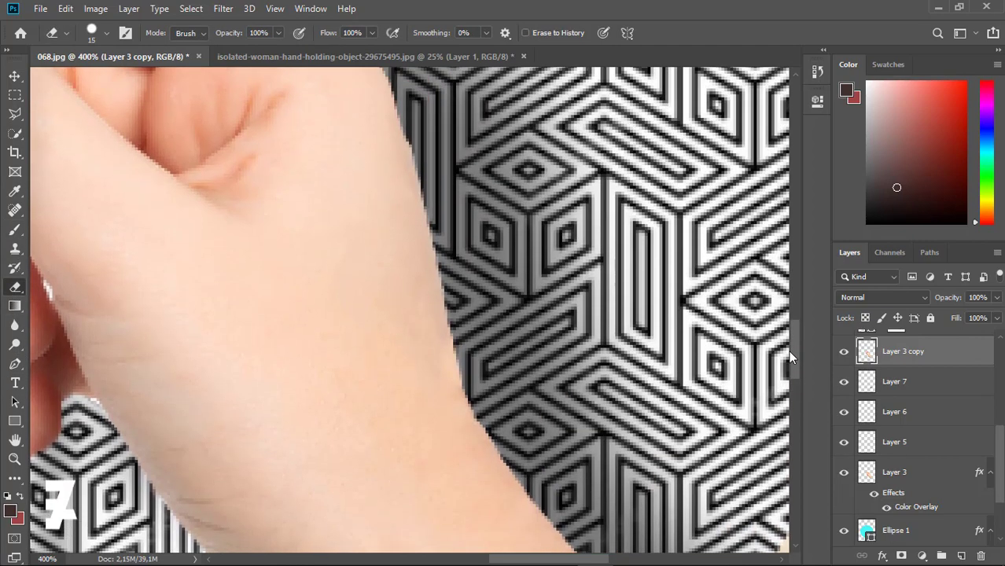
{"action": "key", "text": "ctrl+0"}
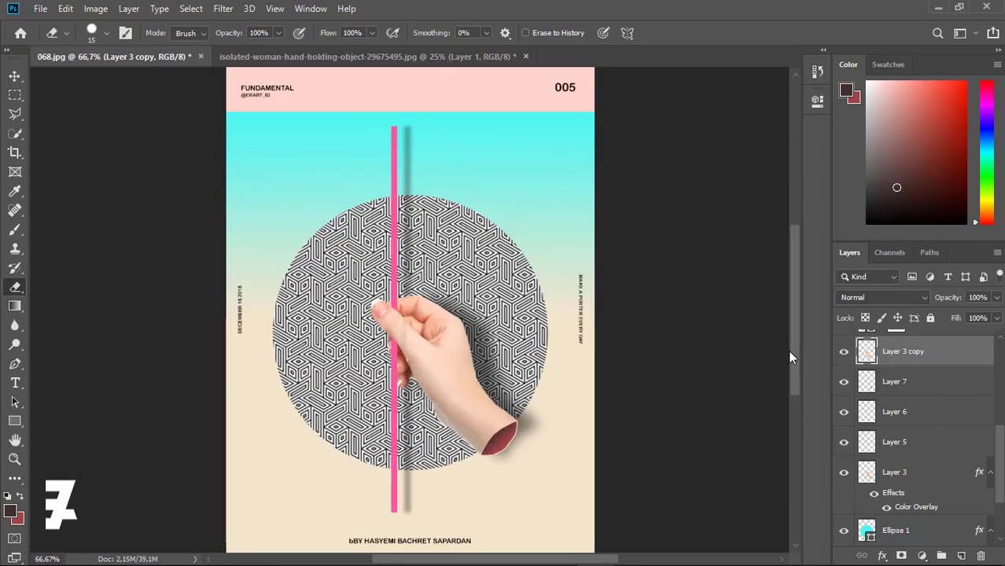
{"action": "key", "text": "v"}
{"action": "mouse_move", "coordinate": [791, 358]}
{"action": "left_mouse_down"}
{"action": "mouse_move", "coordinate": [792, 387]}
{"action": "mouse_move", "coordinate": [791, 359]}
{"action": "left_mouse_up"}
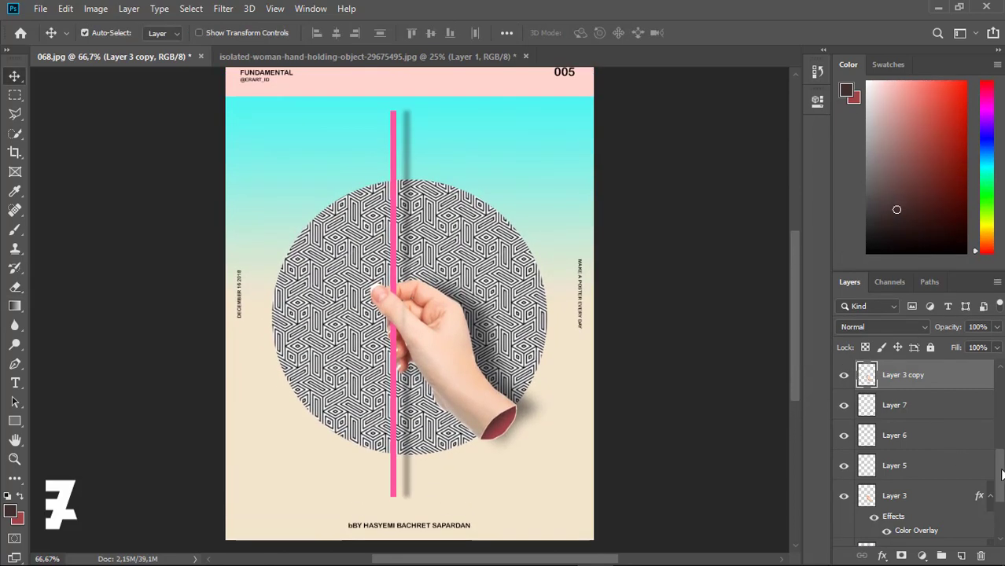
- Add a new empty shading layer above the pink stick's Rectangle 1 layer
{"action": "mouse_move", "coordinate": [1002, 475]}
{"action": "left_mouse_down"}
{"action": "mouse_move", "coordinate": [997, 453]}
{"action": "mouse_move", "coordinate": [975, 447]}
{"action": "left_mouse_up"}
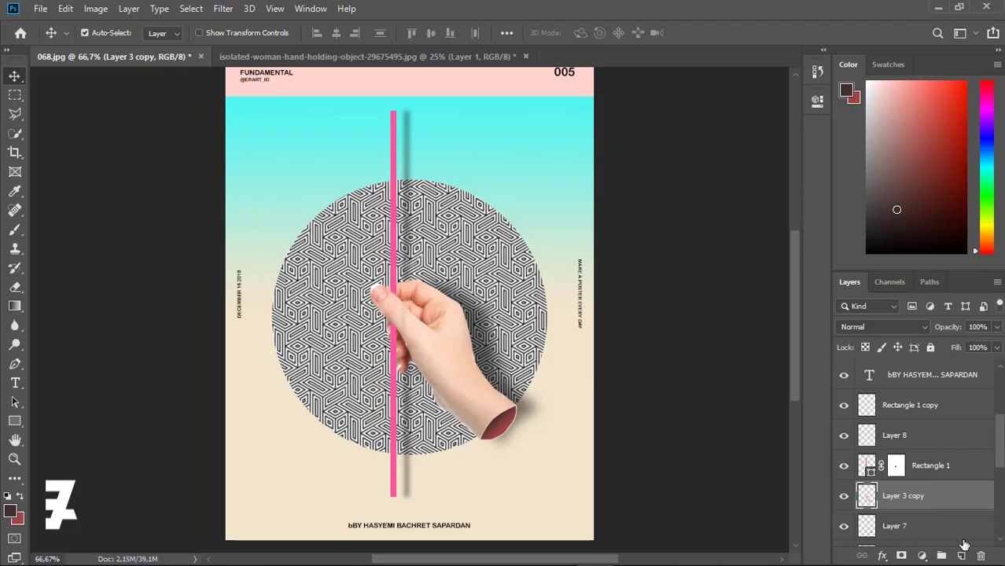
{"action": "key", "text": "alt+bracketright"}
{"action": "left_click", "coordinate": [962, 555]}
{"action": "key", "text": "ctrl+plus"}
{"action": "key", "text": "ctrl+plus"}
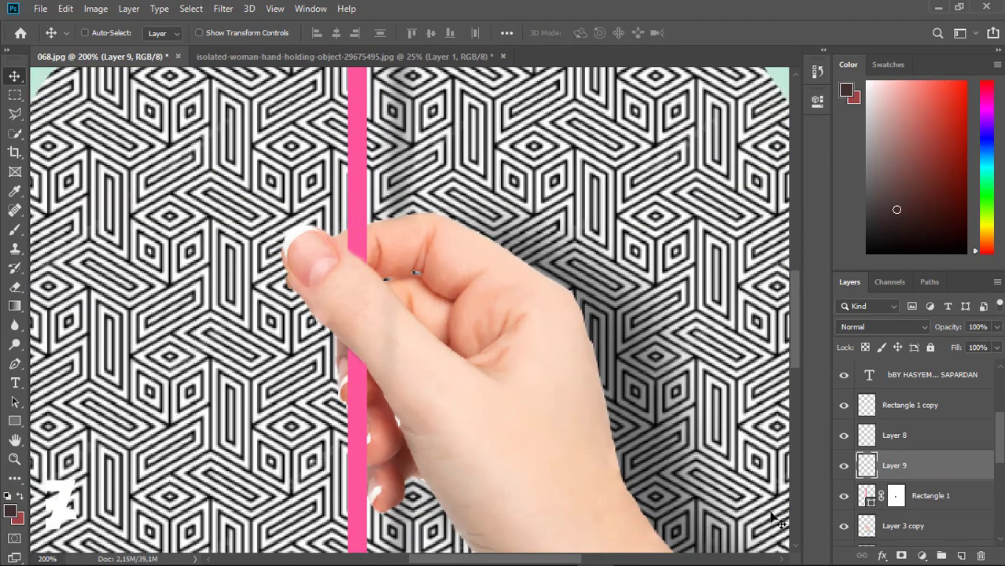
{"action": "key", "text": "ctrl+plus"}
- Shade the stick under the thumb black with a 25 px brush inside a polygonal selection
{"action": "left_click", "coordinate": [15, 114]}
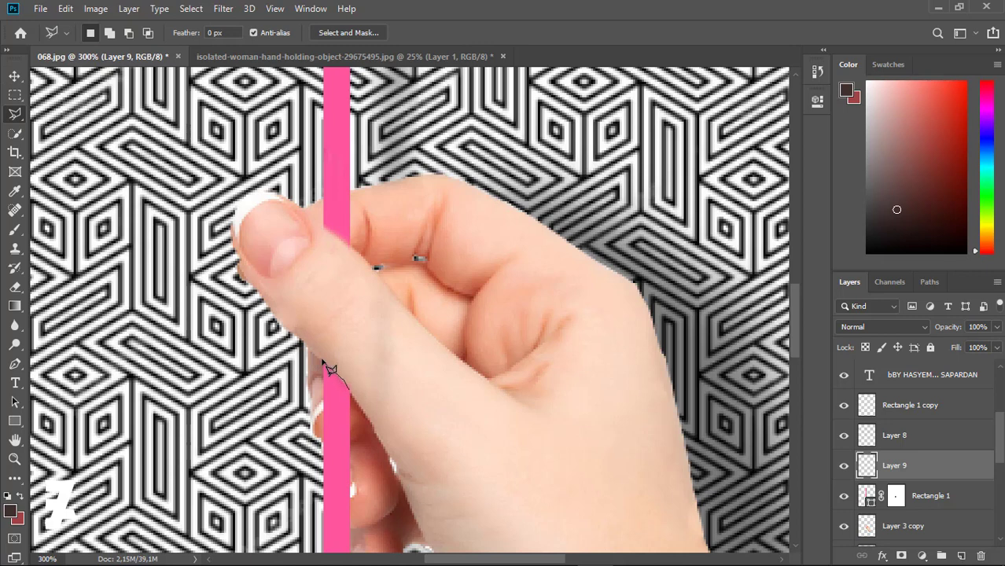
{"action": "left_click", "coordinate": [336, 388]}
{"action": "left_click", "coordinate": [351, 435]}
{"action": "double_click", "coordinate": [357, 400]}
{"action": "left_click", "coordinate": [10, 511]}
{"action": "type", "text": "000000"}
{"action": "left_click", "coordinate": [890, 246]}
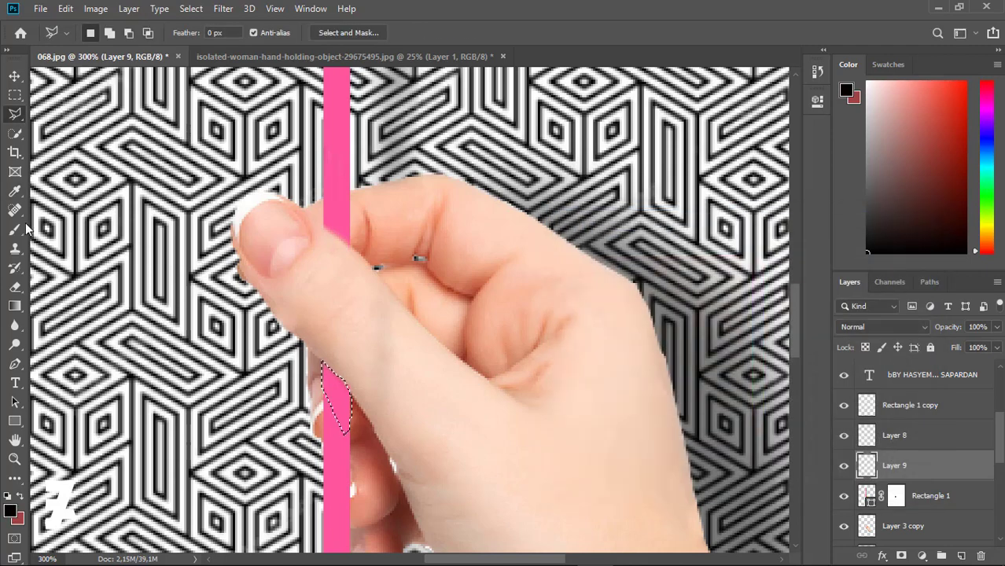
{"action": "key", "text": "b"}
{"action": "key", "text": "bracketright"}
{"action": "key", "text": "bracketright"}
{"action": "key", "text": "bracketright"}
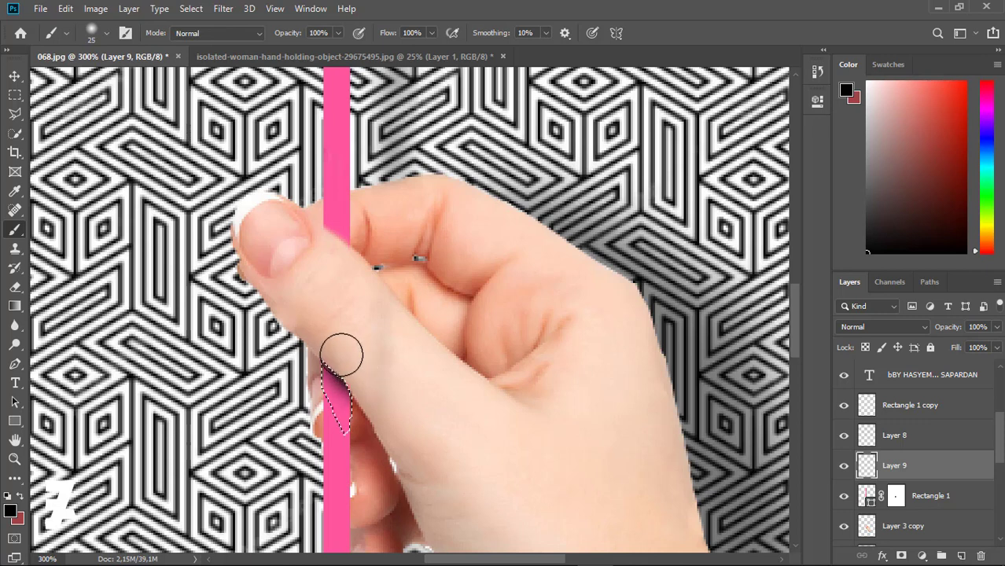
{"action": "key", "text": "ctrl+d"}
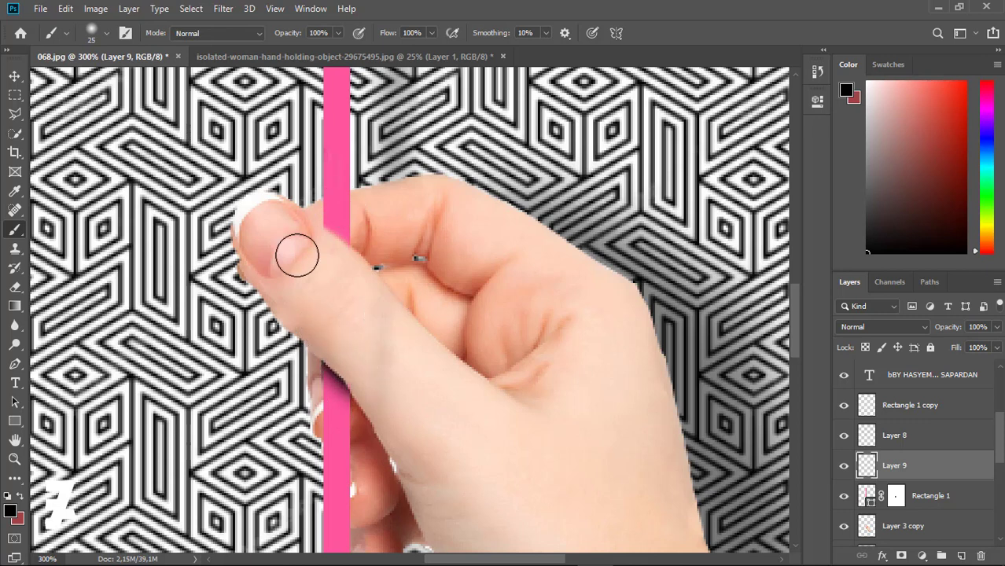
- Polygon-select and paint dark shading on the stick just above the thumb
{"action": "left_click", "coordinate": [15, 287]}
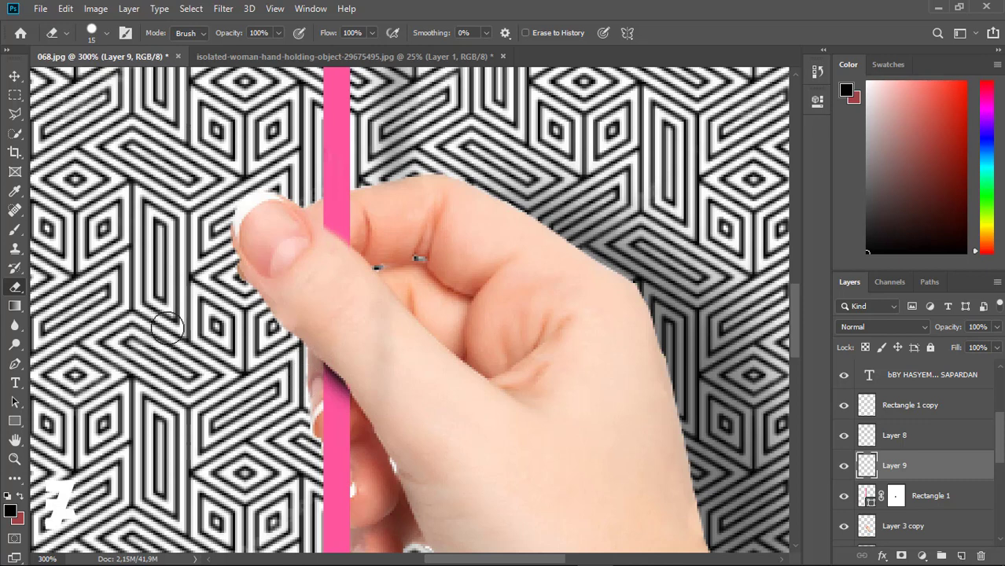
{"action": "left_click", "coordinate": [14, 114]}
{"action": "left_click", "coordinate": [324, 226]}
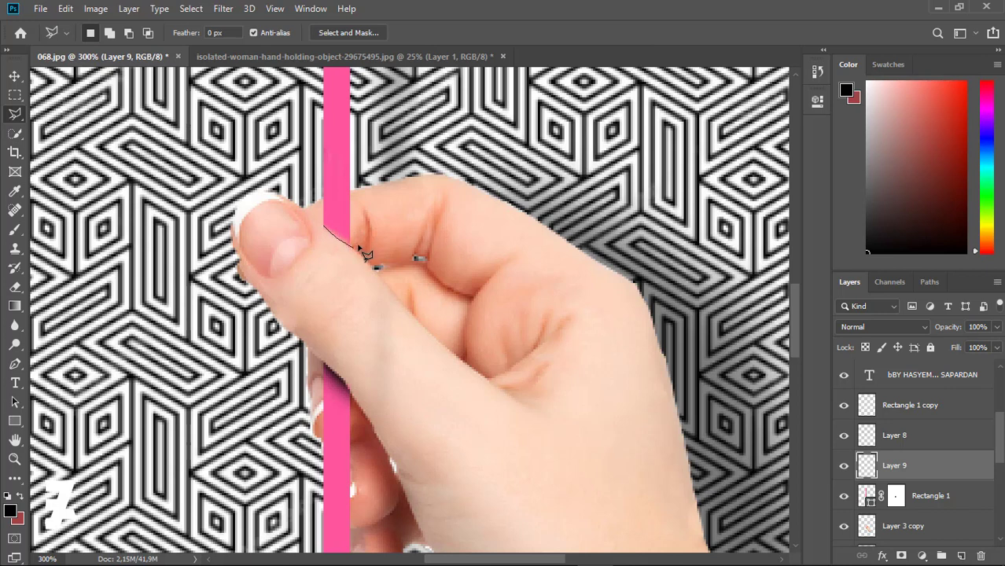
{"action": "left_click", "coordinate": [356, 236]}
{"action": "left_click", "coordinate": [331, 236]}
{"action": "key", "text": "b"}
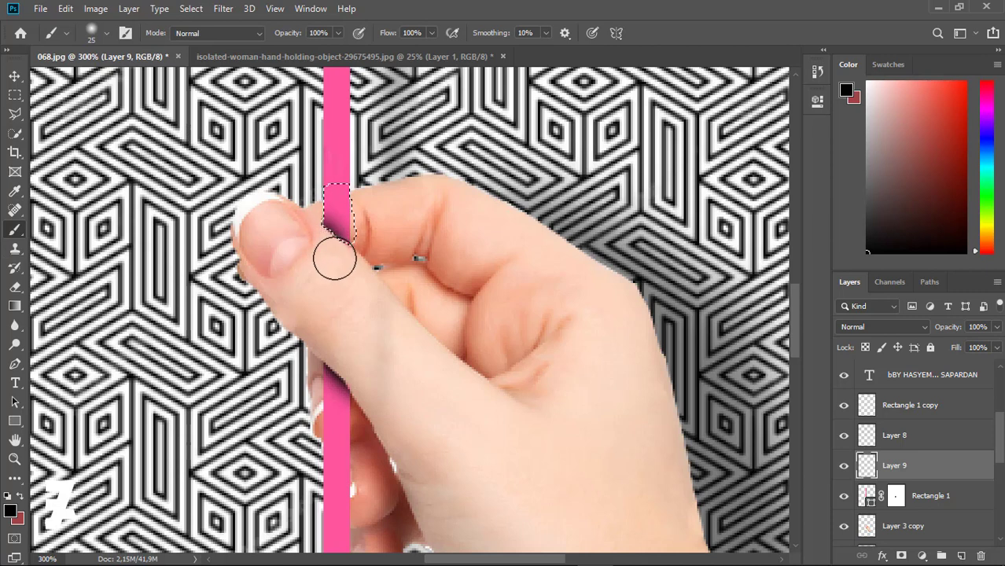
{"action": "left_click_drag", "start_coordinate": [332, 253], "coordinate": [329, 249]}
{"action": "key", "text": "ctrl+d"}
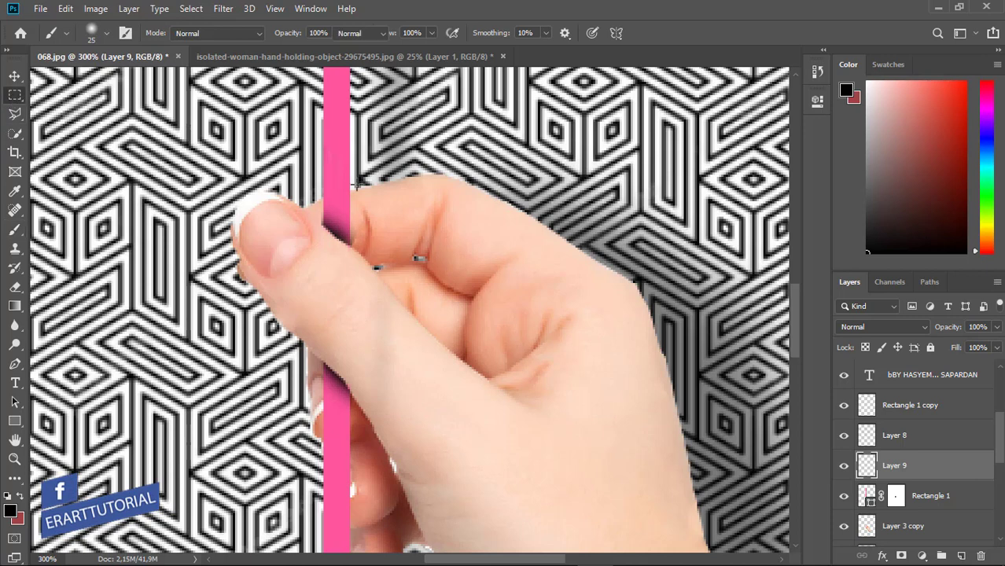
- Erase the excess shading beside the stick near the fingers
{"action": "left_click", "coordinate": [14, 94]}
{"action": "left_click_drag", "start_coordinate": [398, 209], "coordinate": [353, 275]}
{"action": "key", "text": "e"}
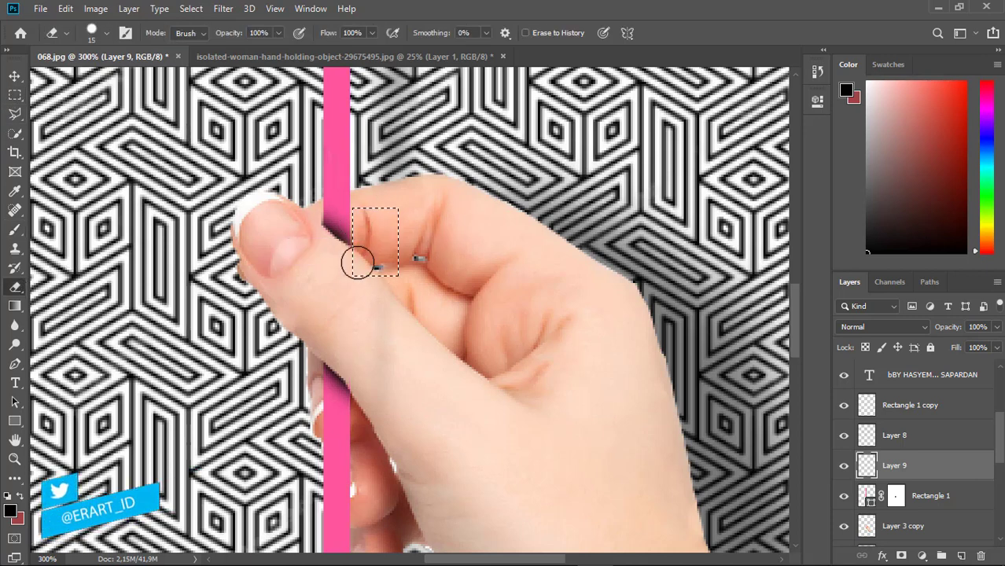
{"action": "key", "text": "ctrl+d"}
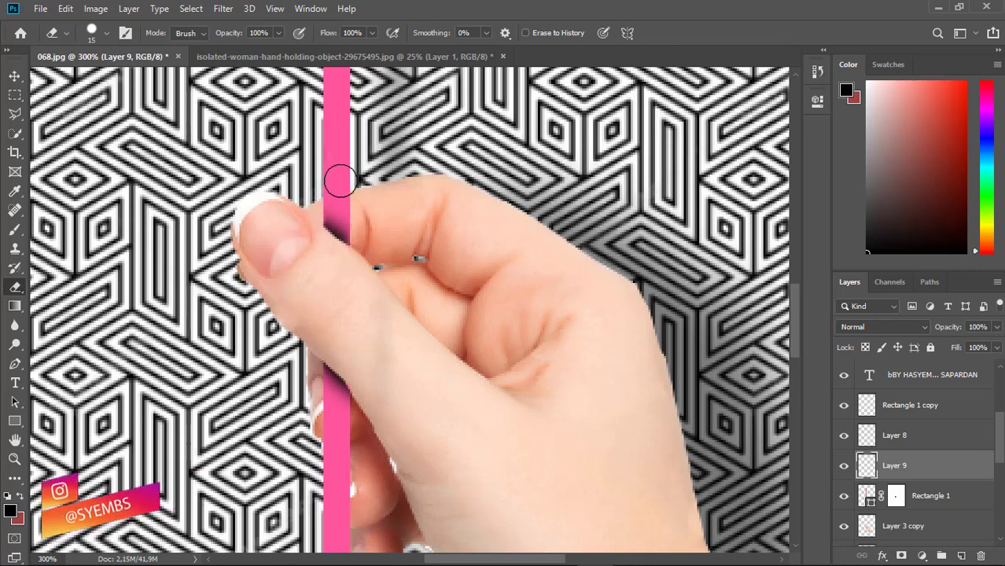
- Lower the shading layer's opacity to 71% and zoom out to the whole poster
{"action": "left_click", "coordinate": [996, 327]}
{"action": "left_click_drag", "start_coordinate": [995, 347], "coordinate": [980, 349]}
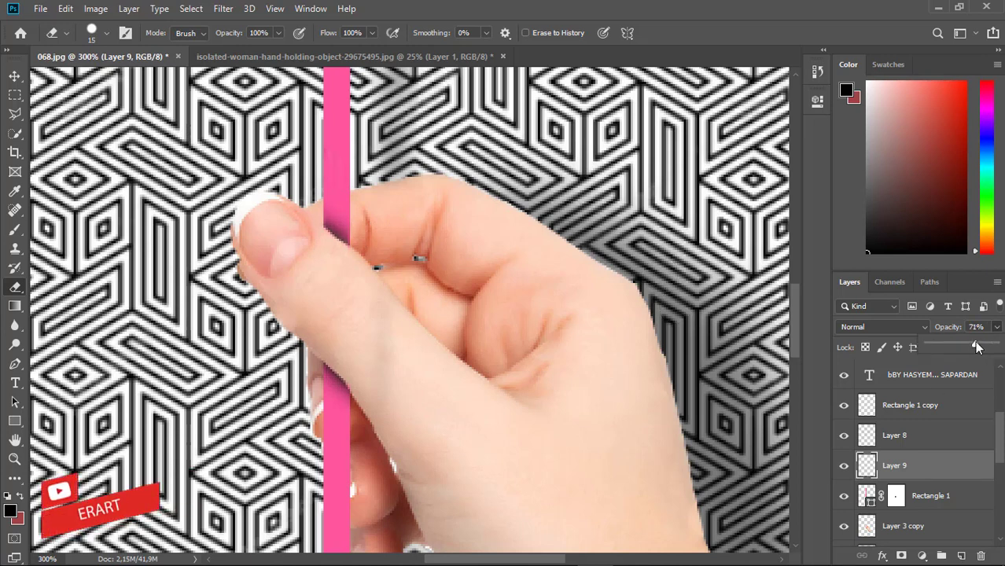
{"action": "key", "text": "ctrl+minus"}
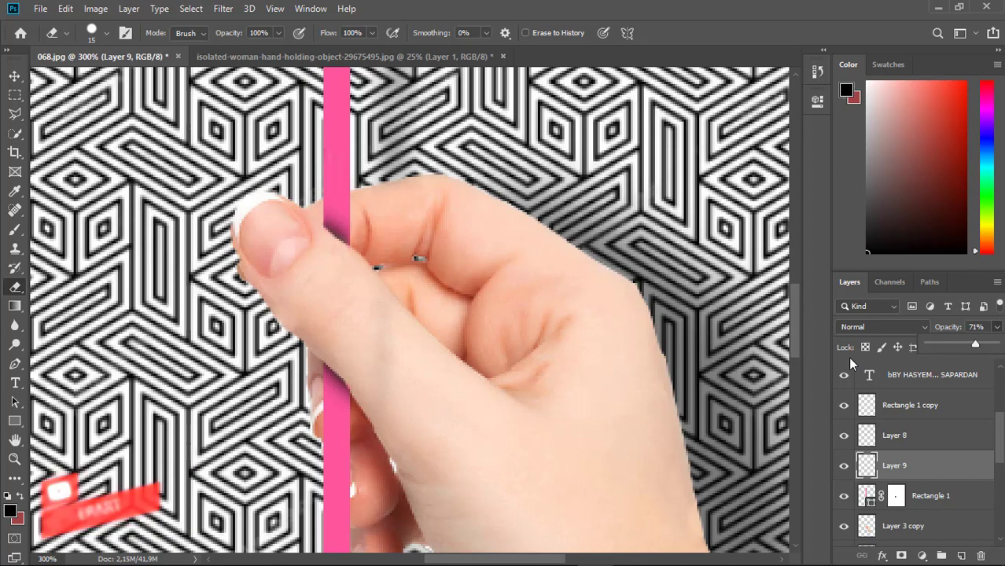
{"action": "key", "text": "ctrl+minus"}
{"action": "key", "text": "ctrl+minus"}
{"action": "key", "text": "ctrl+minus"}
- Select the Rectangle 1 copy layer with the Eraser active
{"action": "key", "text": "ctrl+plus"}
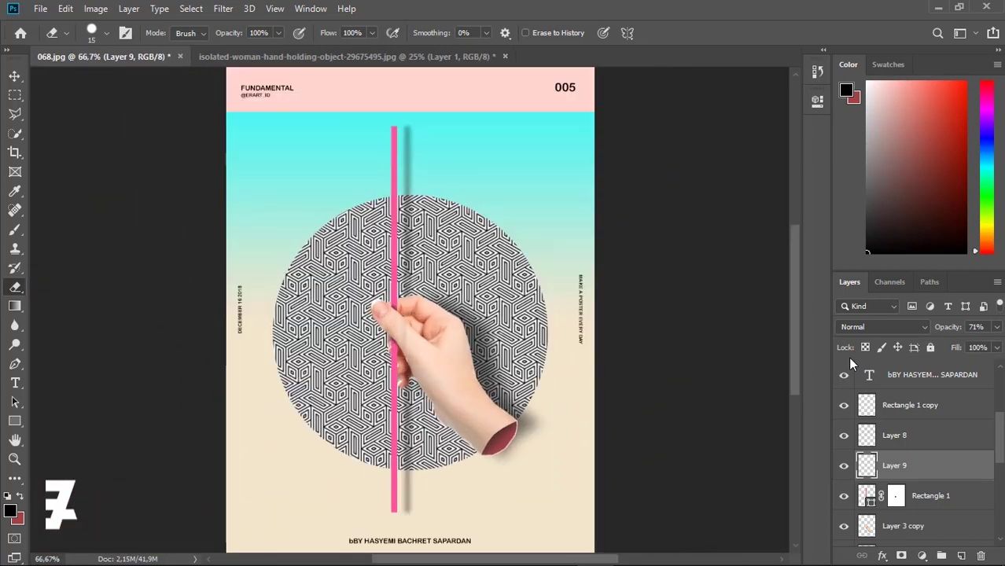
{"action": "key", "text": "ctrl+minus"}
{"action": "left_click", "coordinate": [864, 409]}
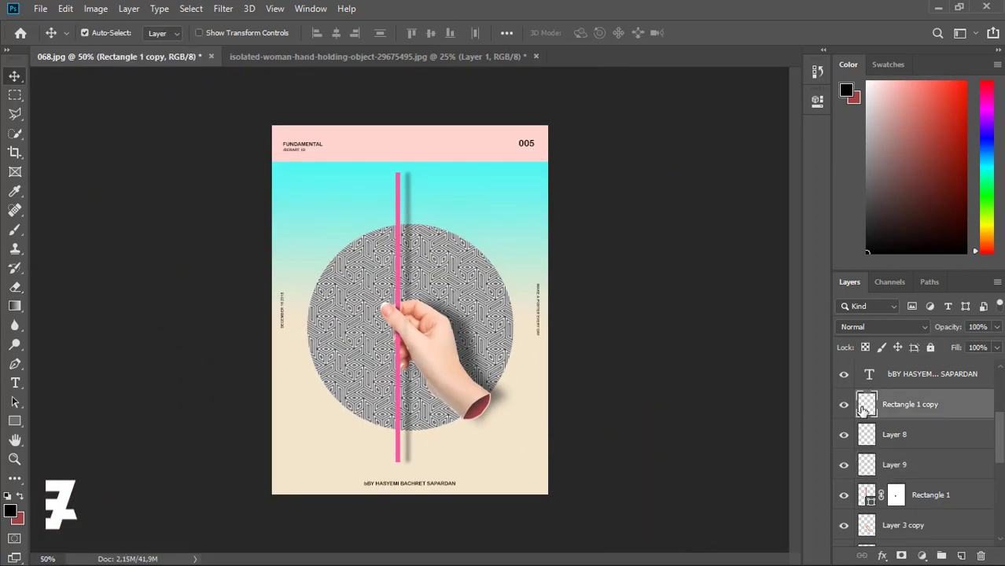
{"action": "left_click", "coordinate": [14, 287]}
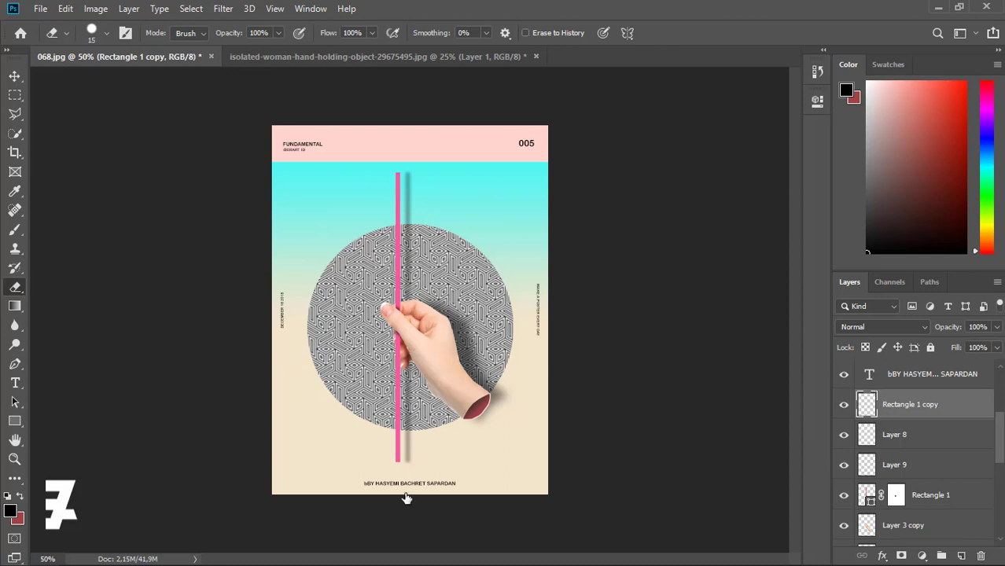
- Resize the bottom credit line from 14 pt to 10 pt and commit the text edit
{"action": "key", "text": "t"}
{"action": "left_click", "coordinate": [374, 483]}
{"action": "key", "text": "ctrl+a"}
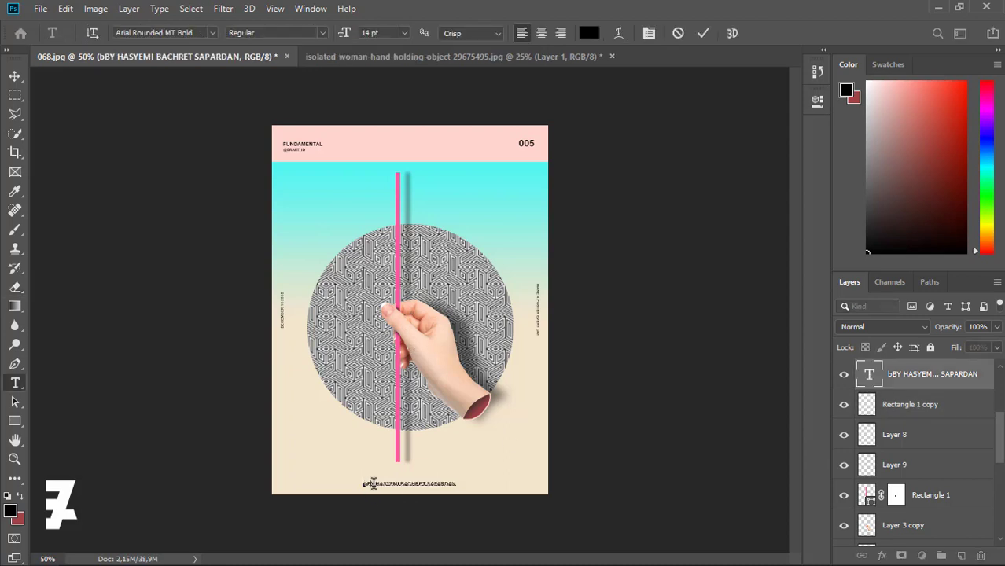
{"action": "left_click", "coordinate": [404, 29]}
{"action": "left_click", "coordinate": [389, 96]}
{"action": "key", "text": "ctrl+Return"}
{"action": "key", "text": "v"}
{"action": "key", "text": "ctrl+a"}
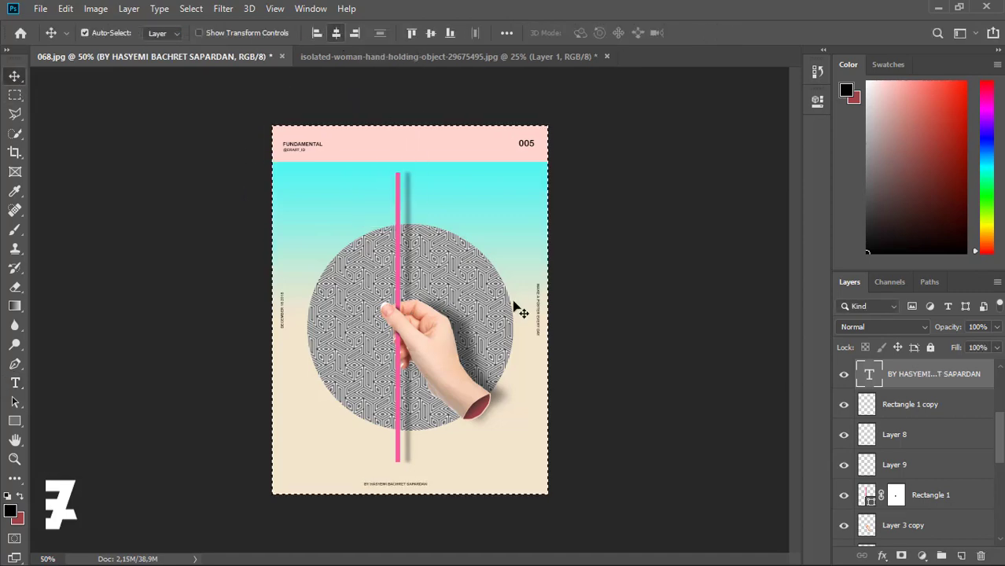